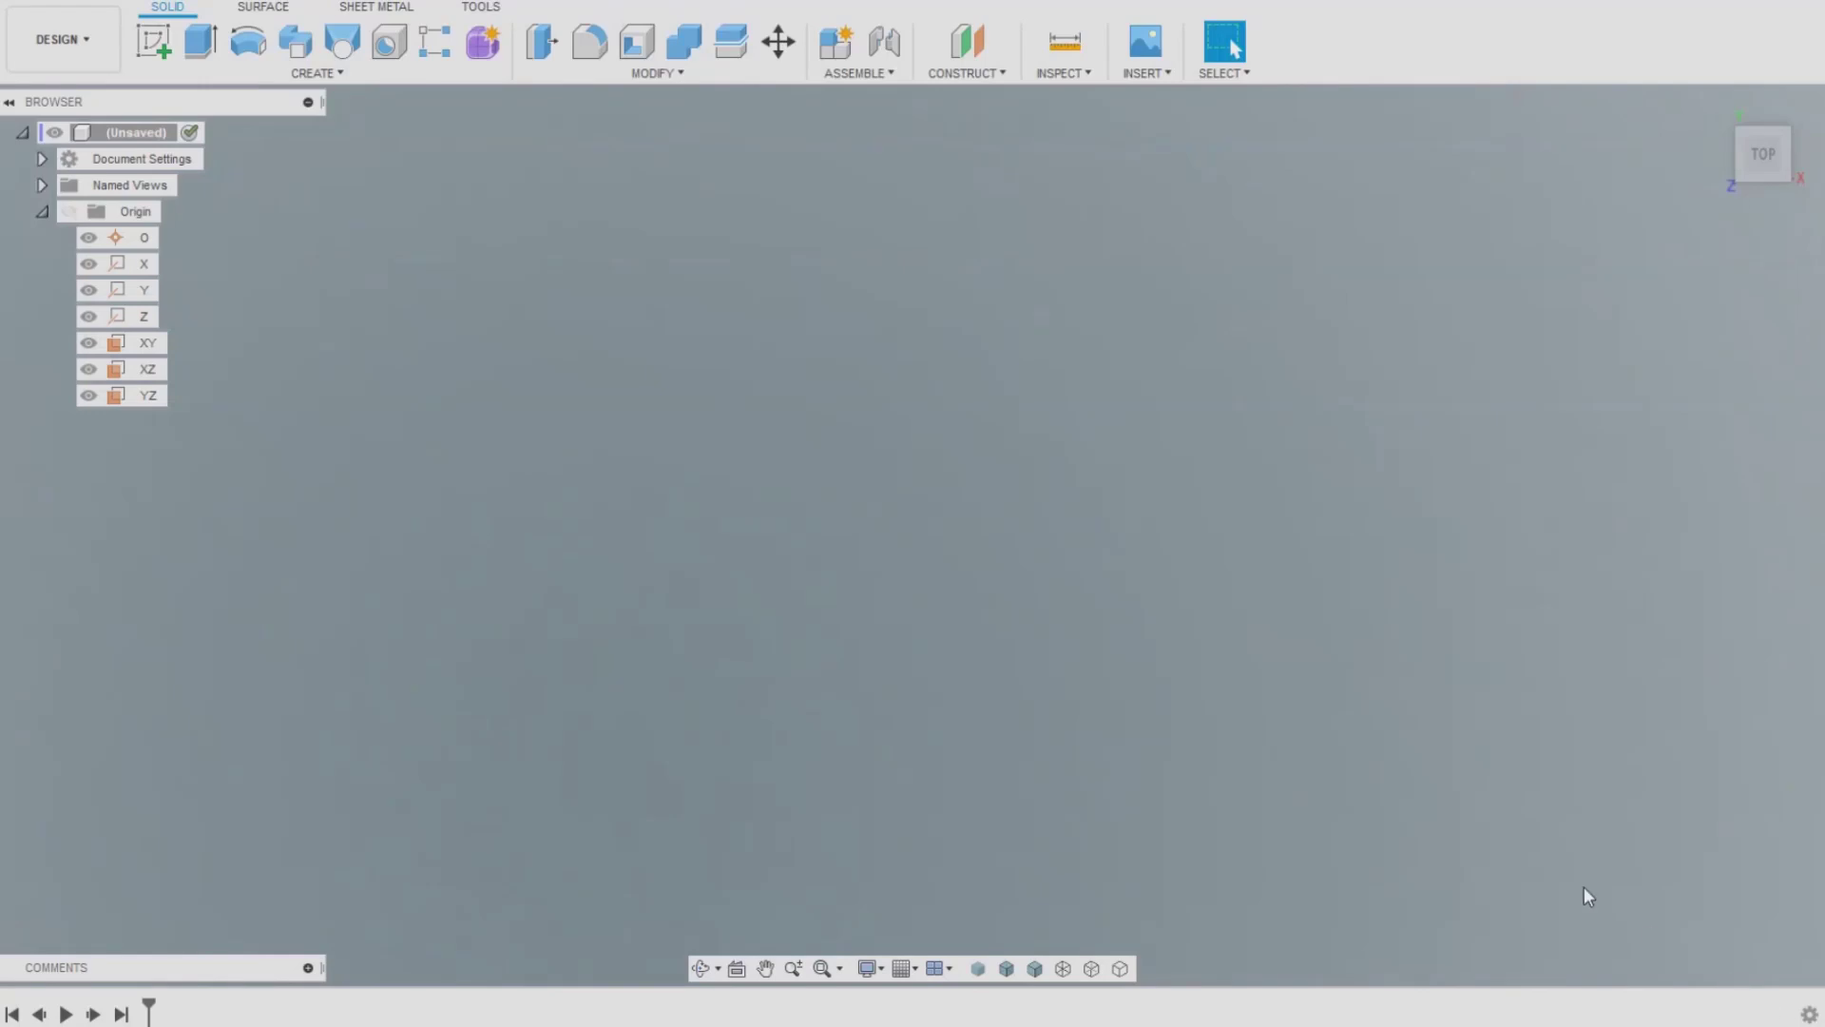
Sketch a 5 × 5 mm rectangle from the origin on the XY plane
left_click(153, 41)
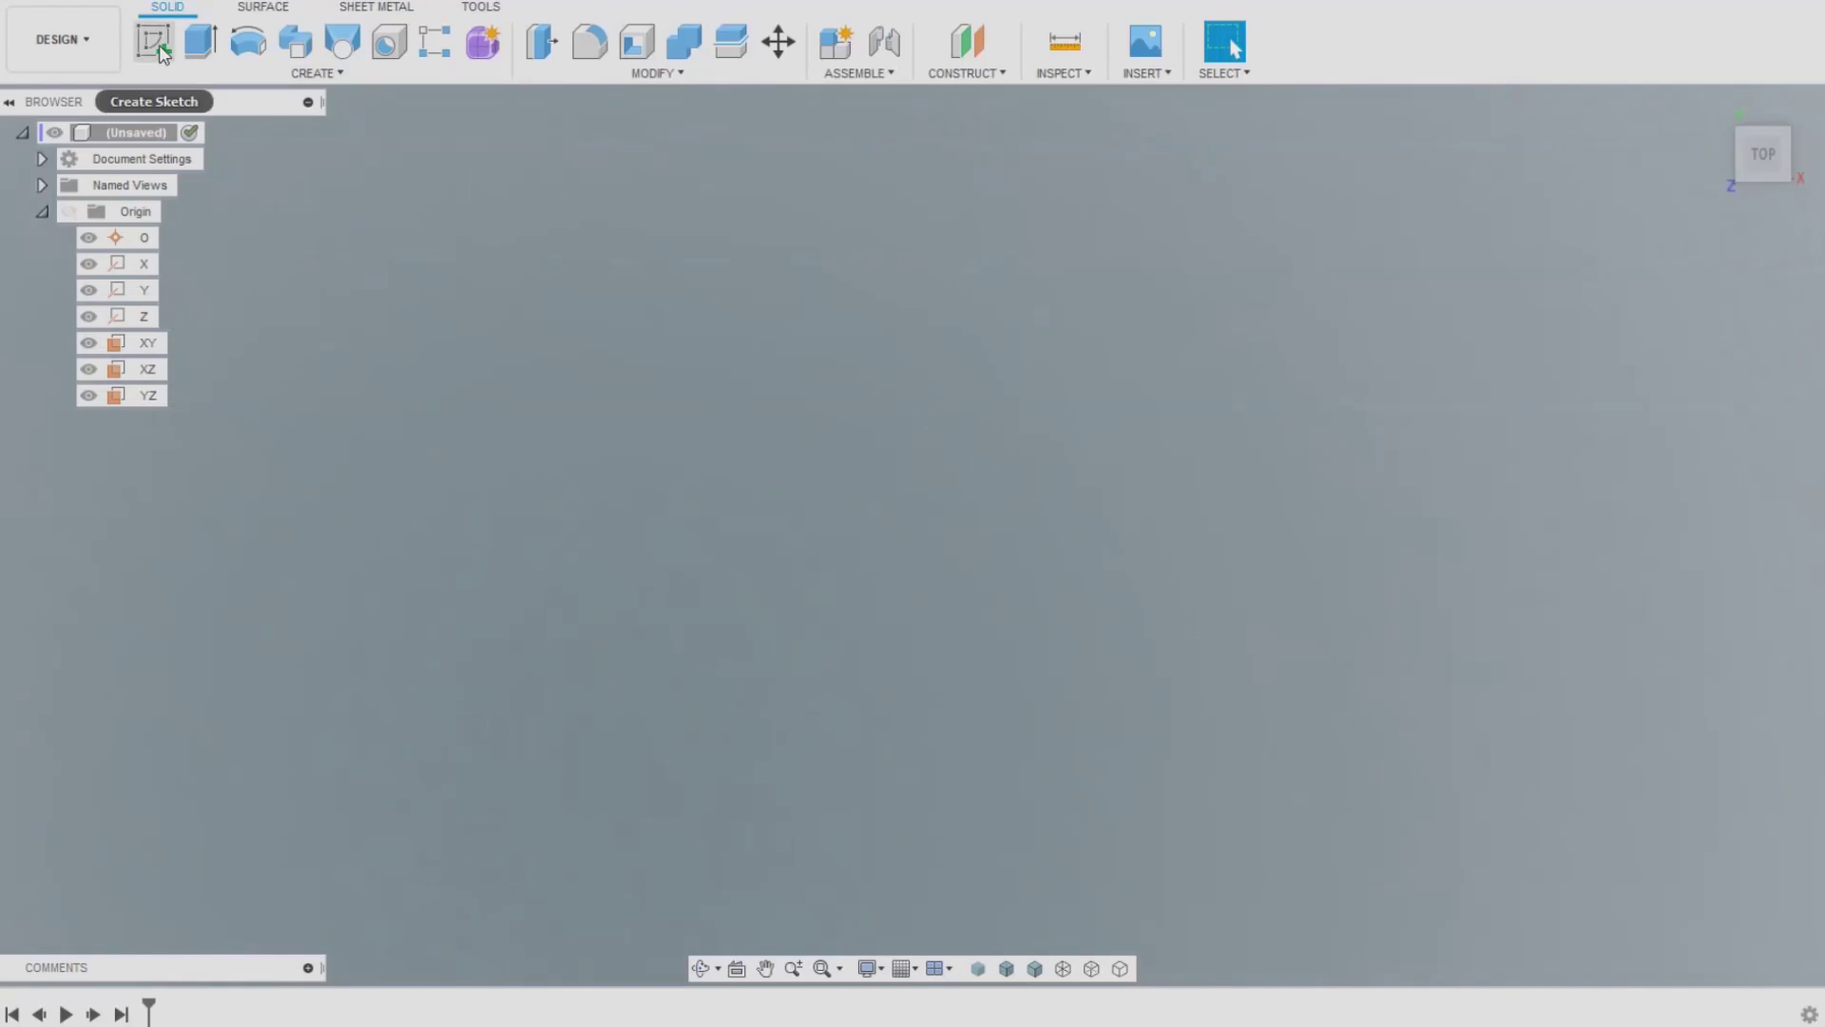
left_click(704, 701)
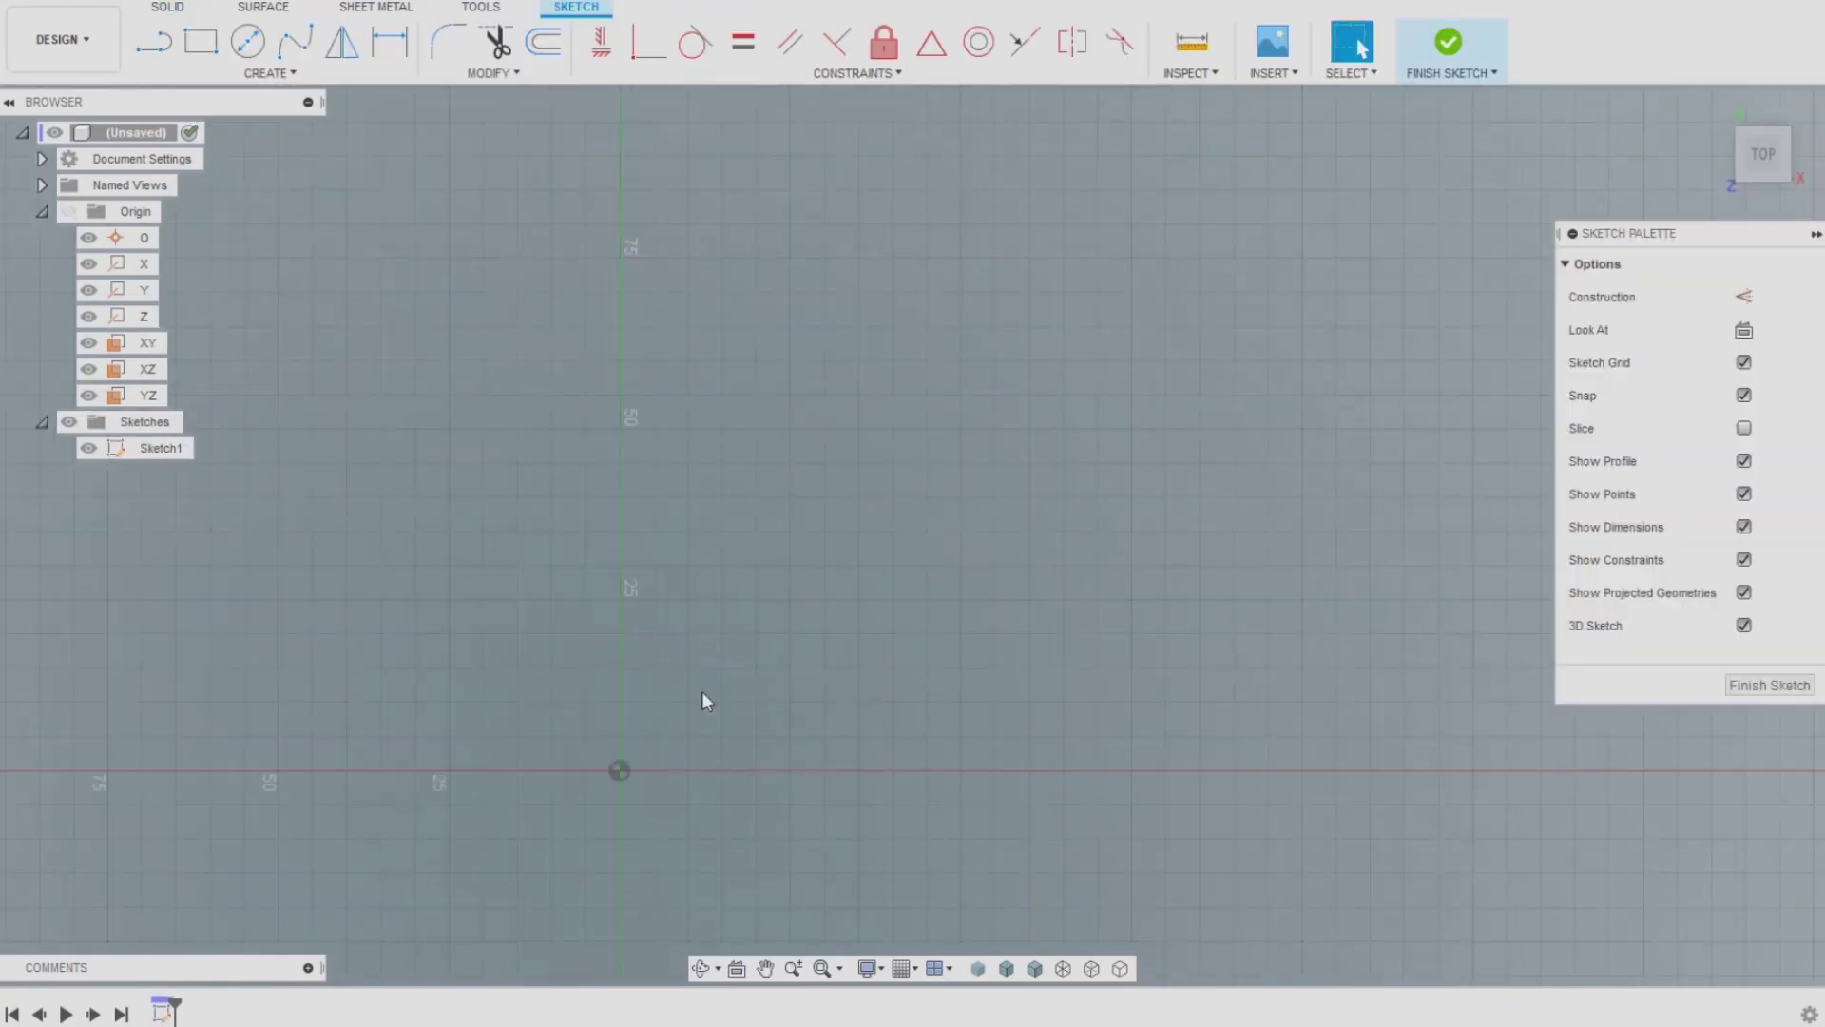
left_click(211, 60)
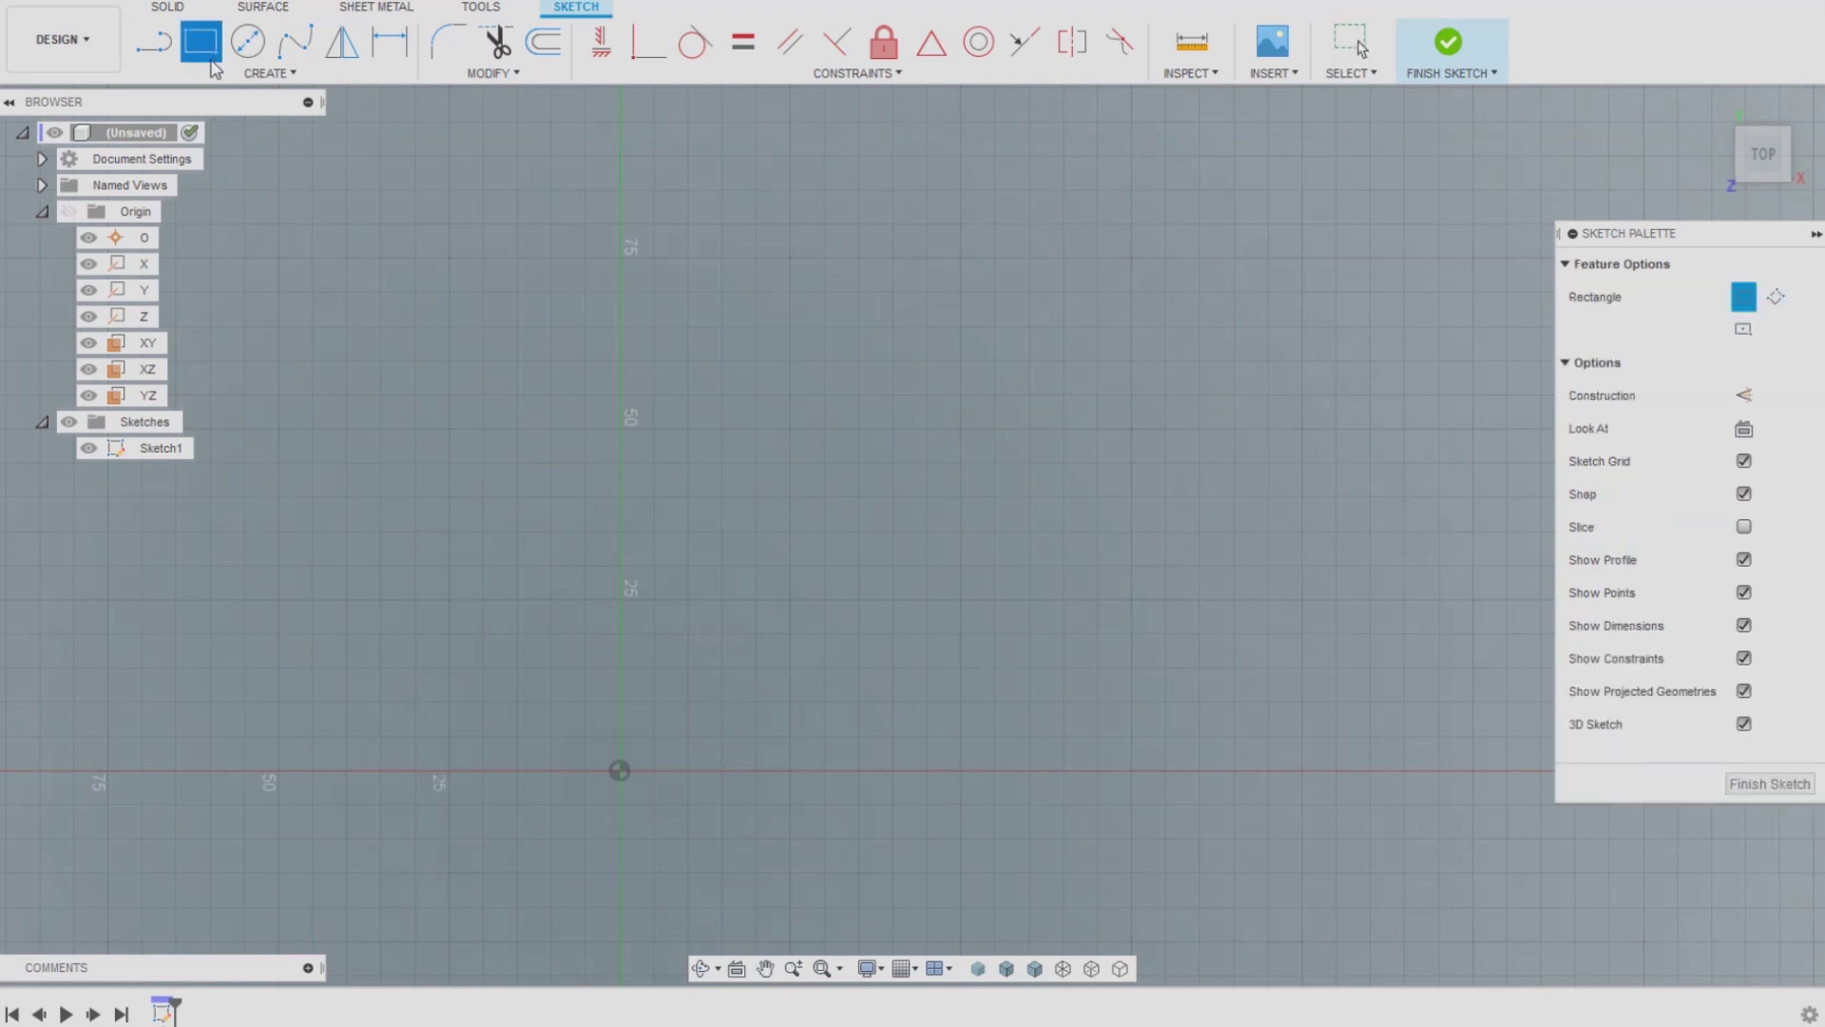
left_click(620, 769)
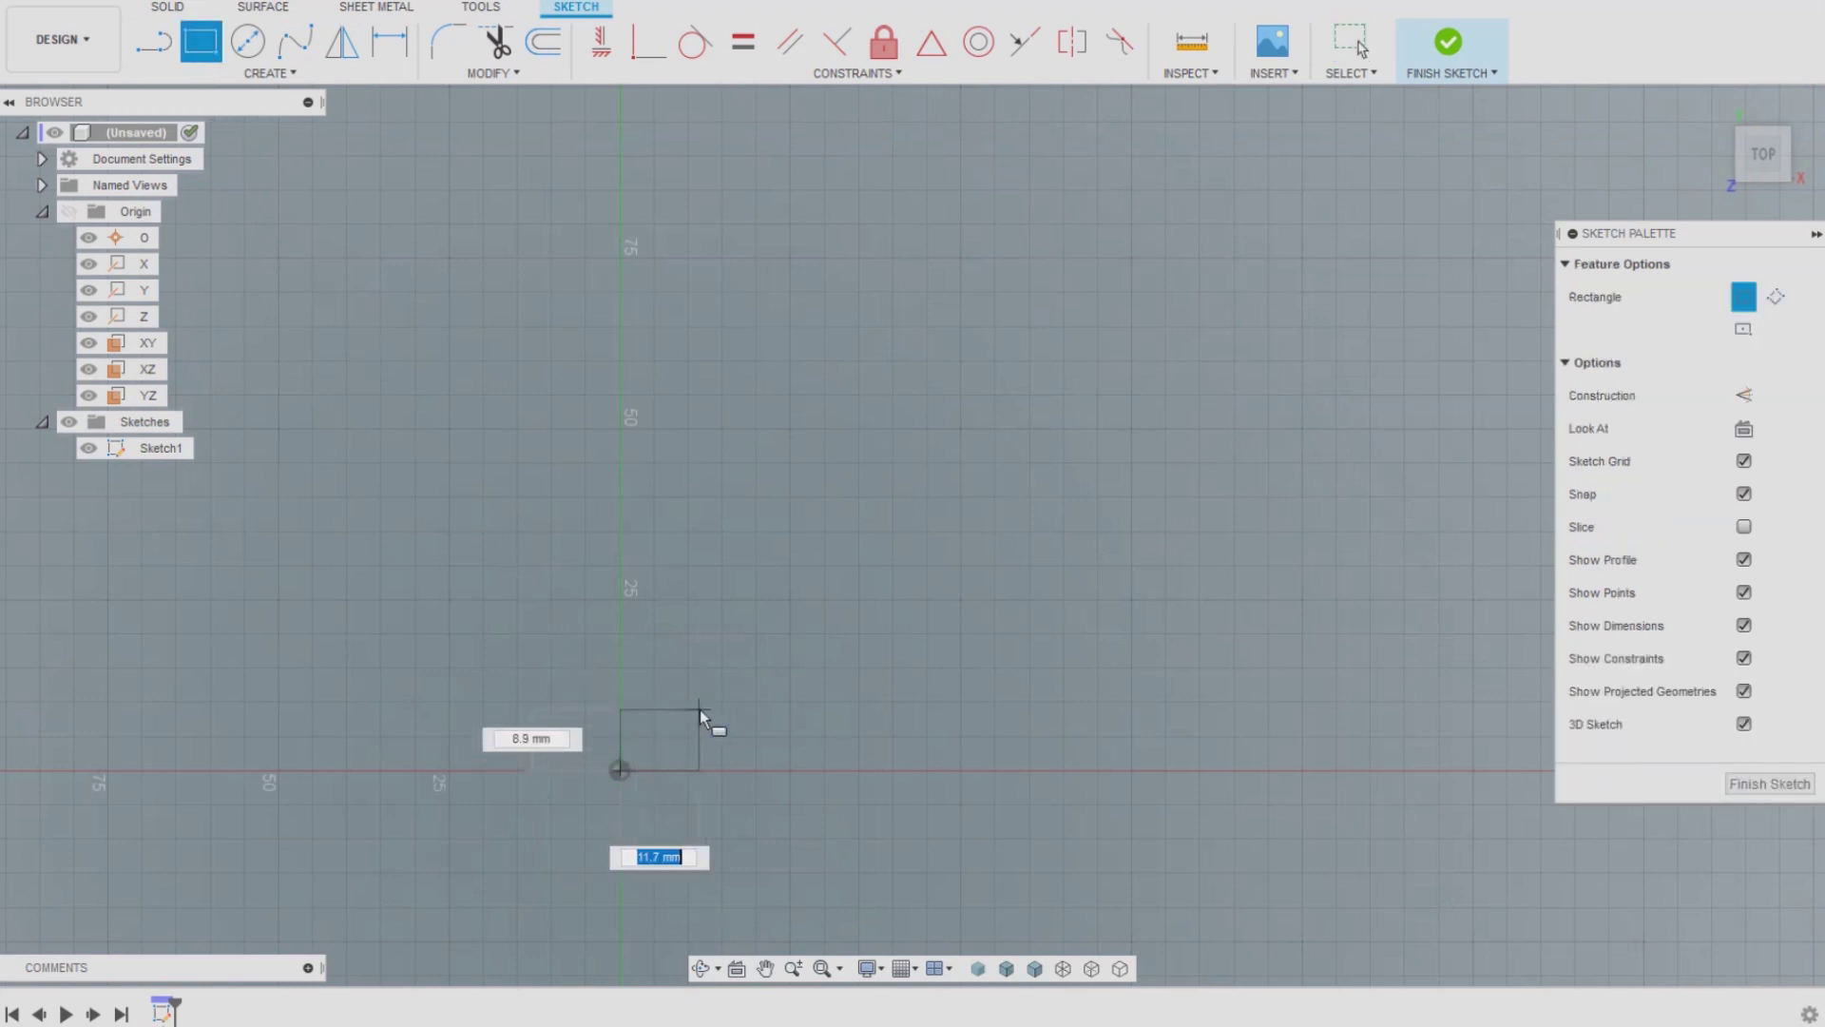
type("5")
key("Tab")
type("5")
key("Tab")
key("Return")
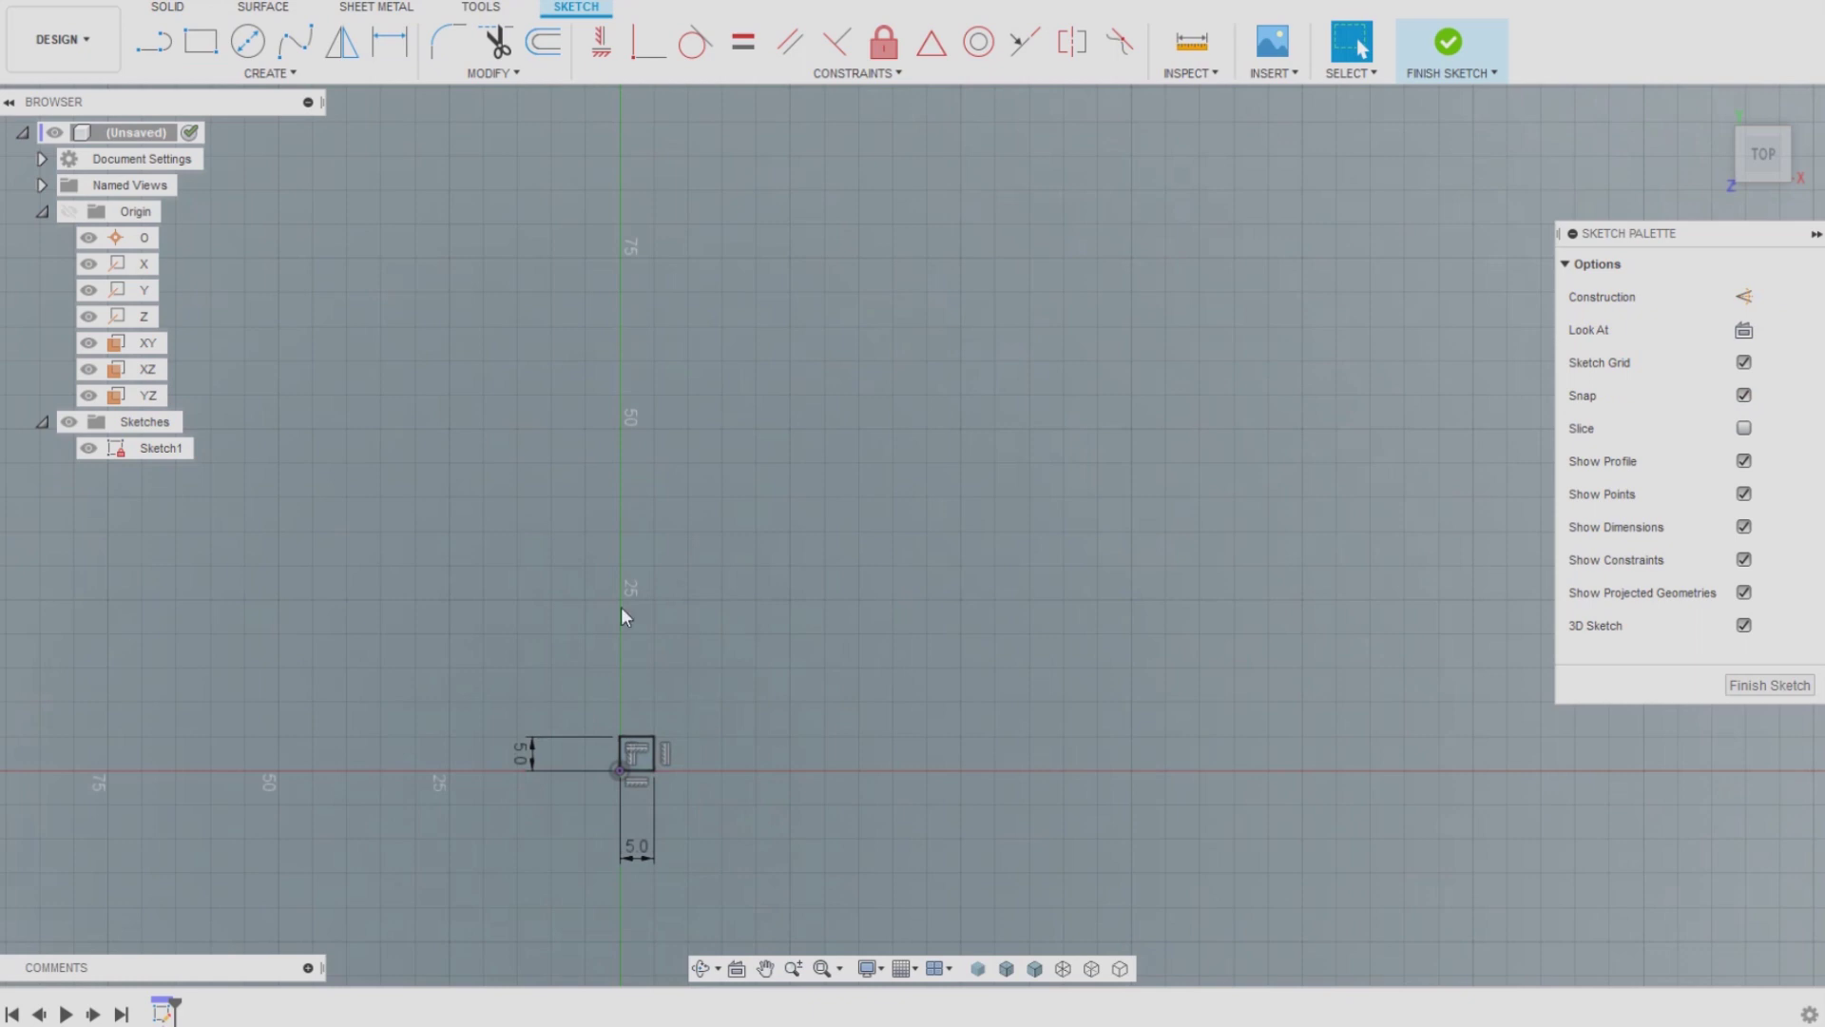
left_click(270, 73)
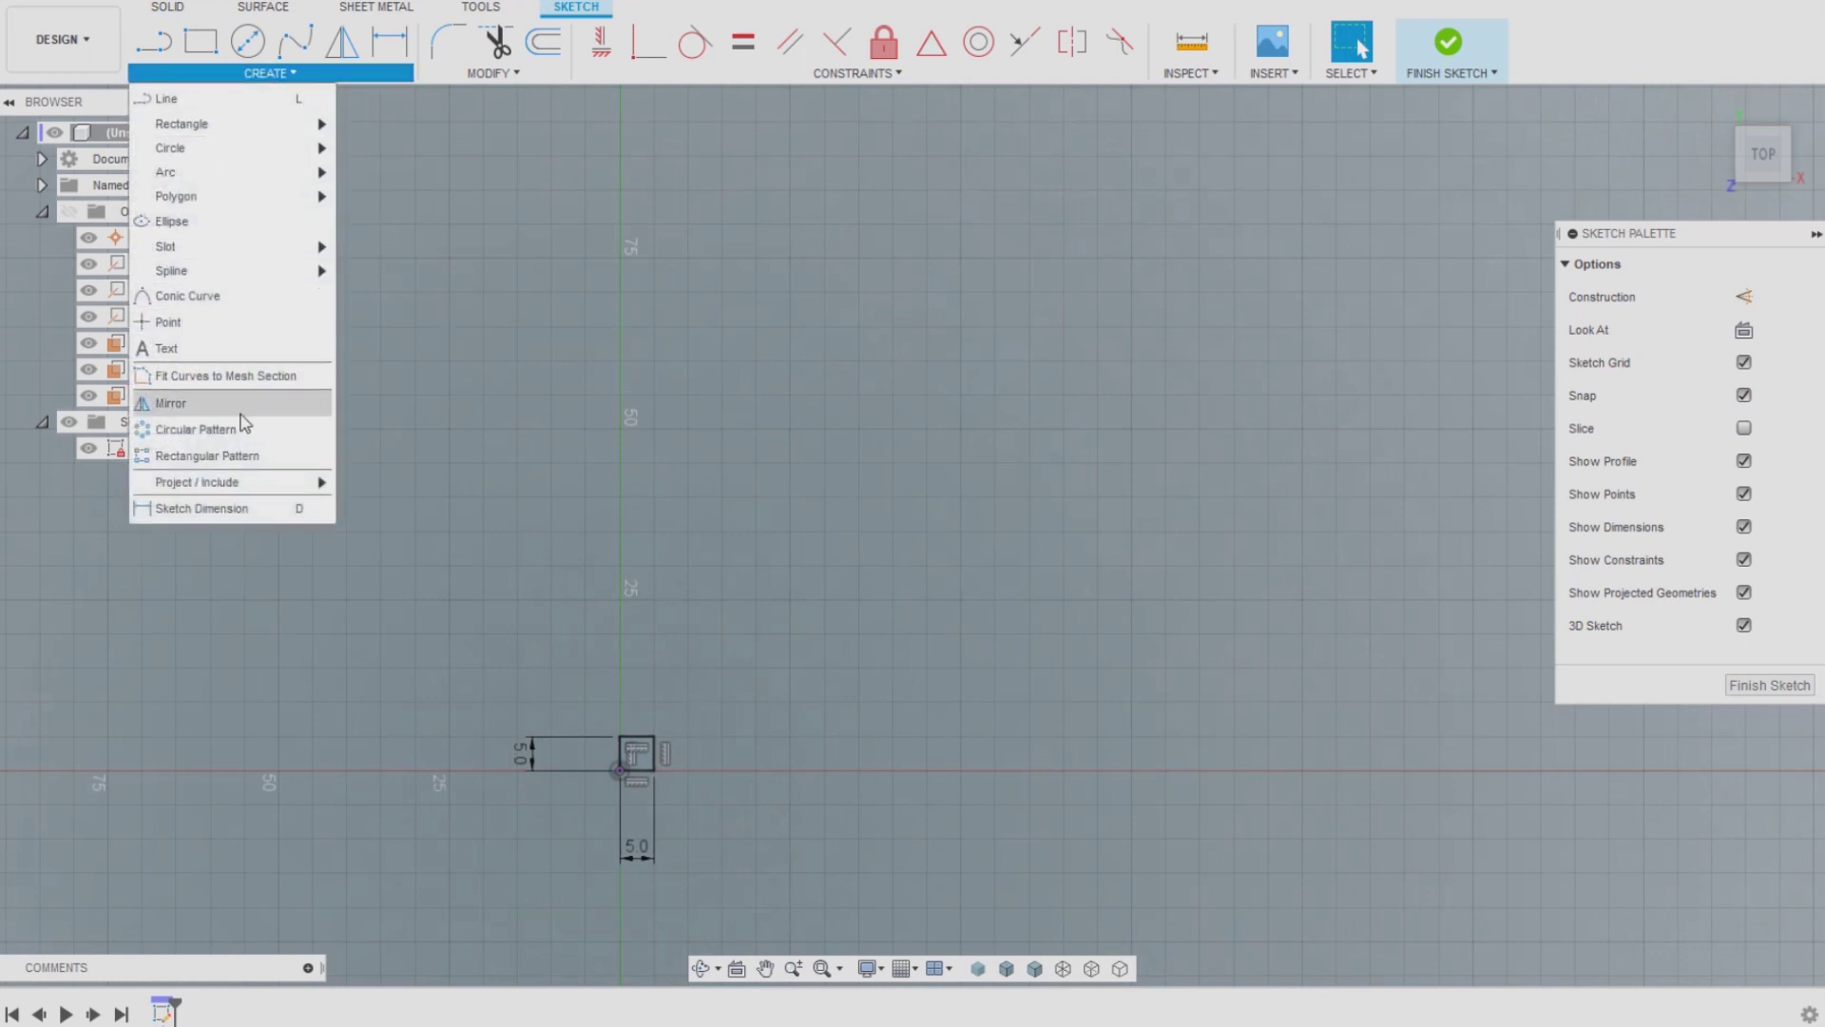
Pattern the square rightward and upward, using spacing as the distance type
left_click(247, 460)
left_click_drag(570, 708, 709, 812)
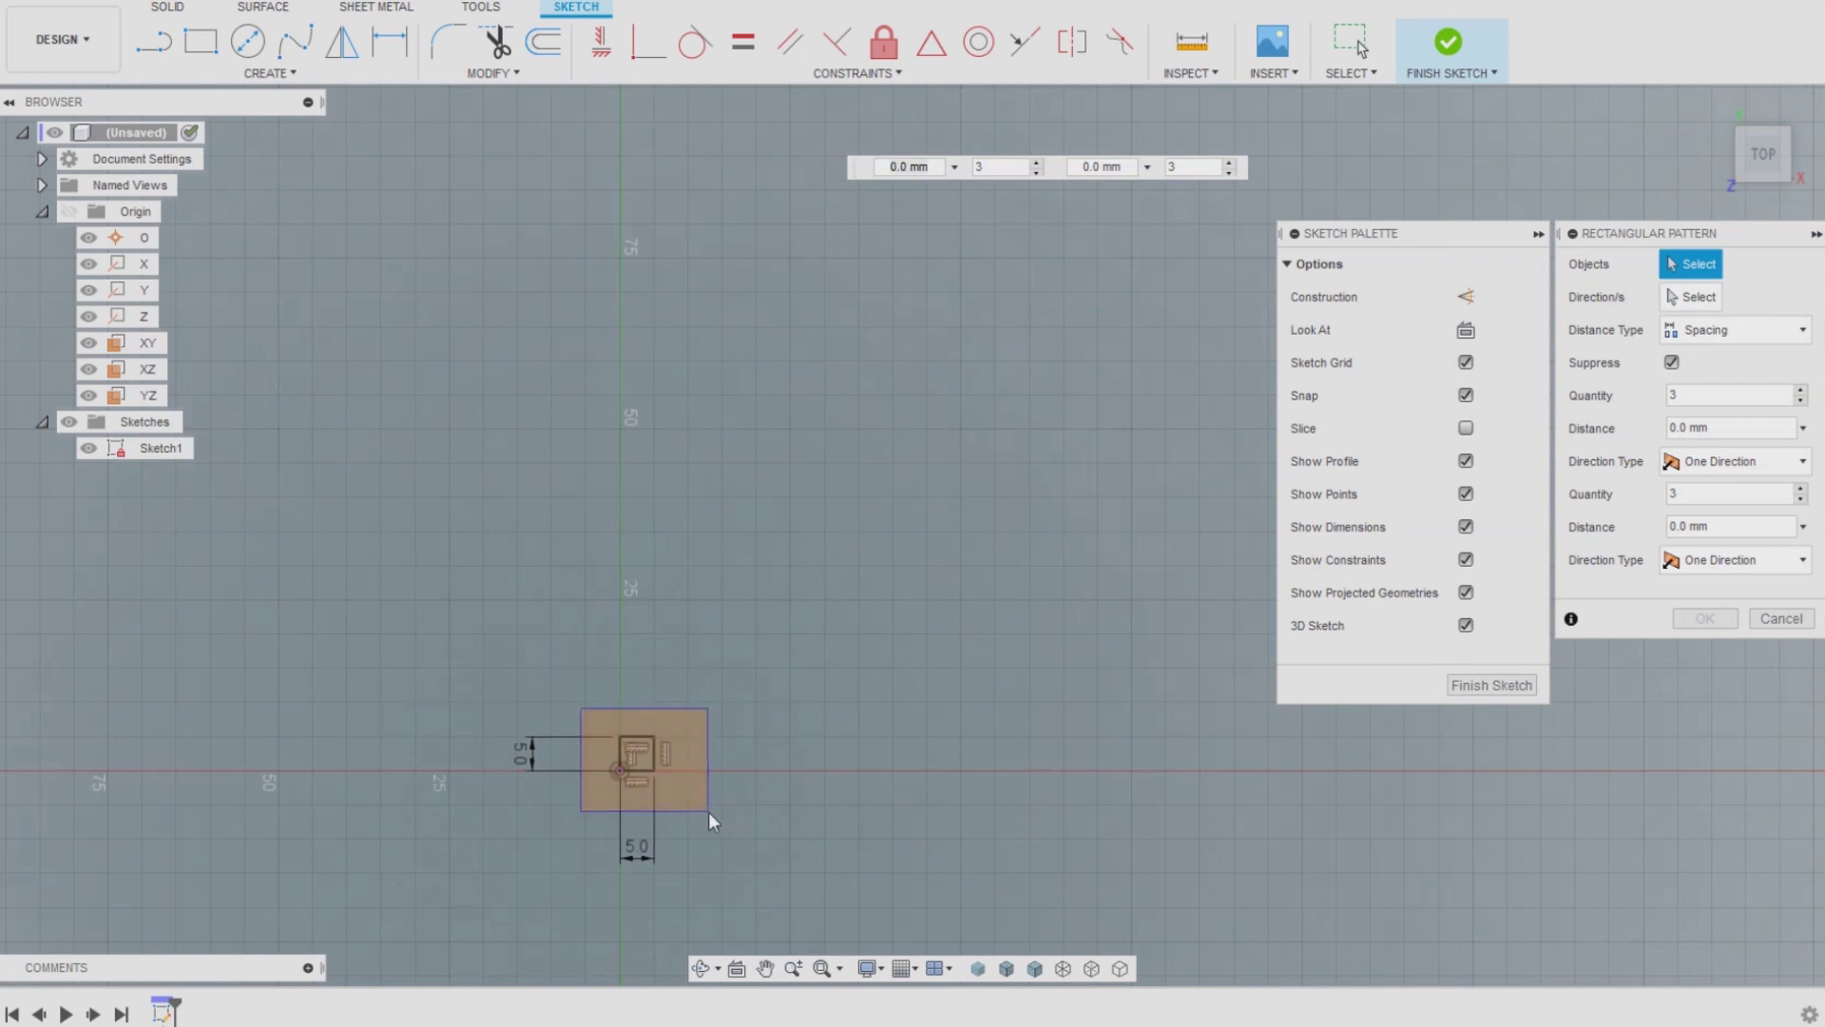
left_click_drag(670, 753, 795, 753)
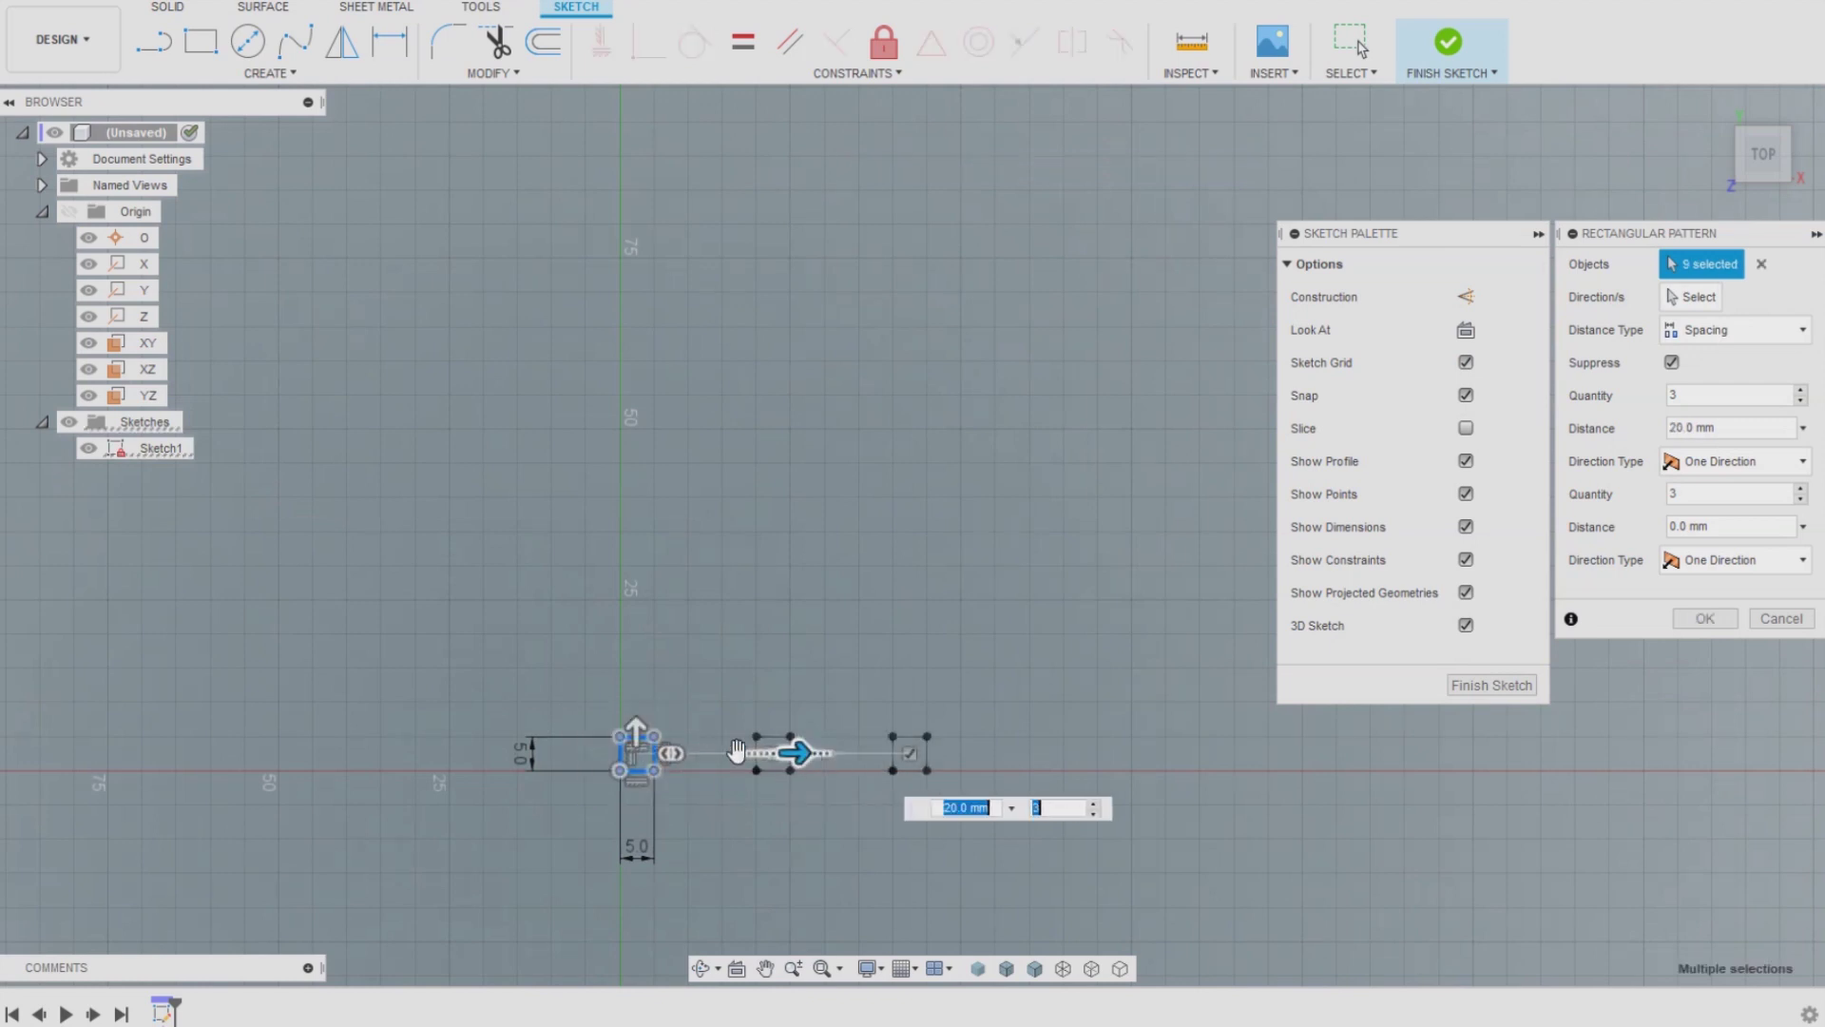
left_click_drag(636, 730, 636, 627)
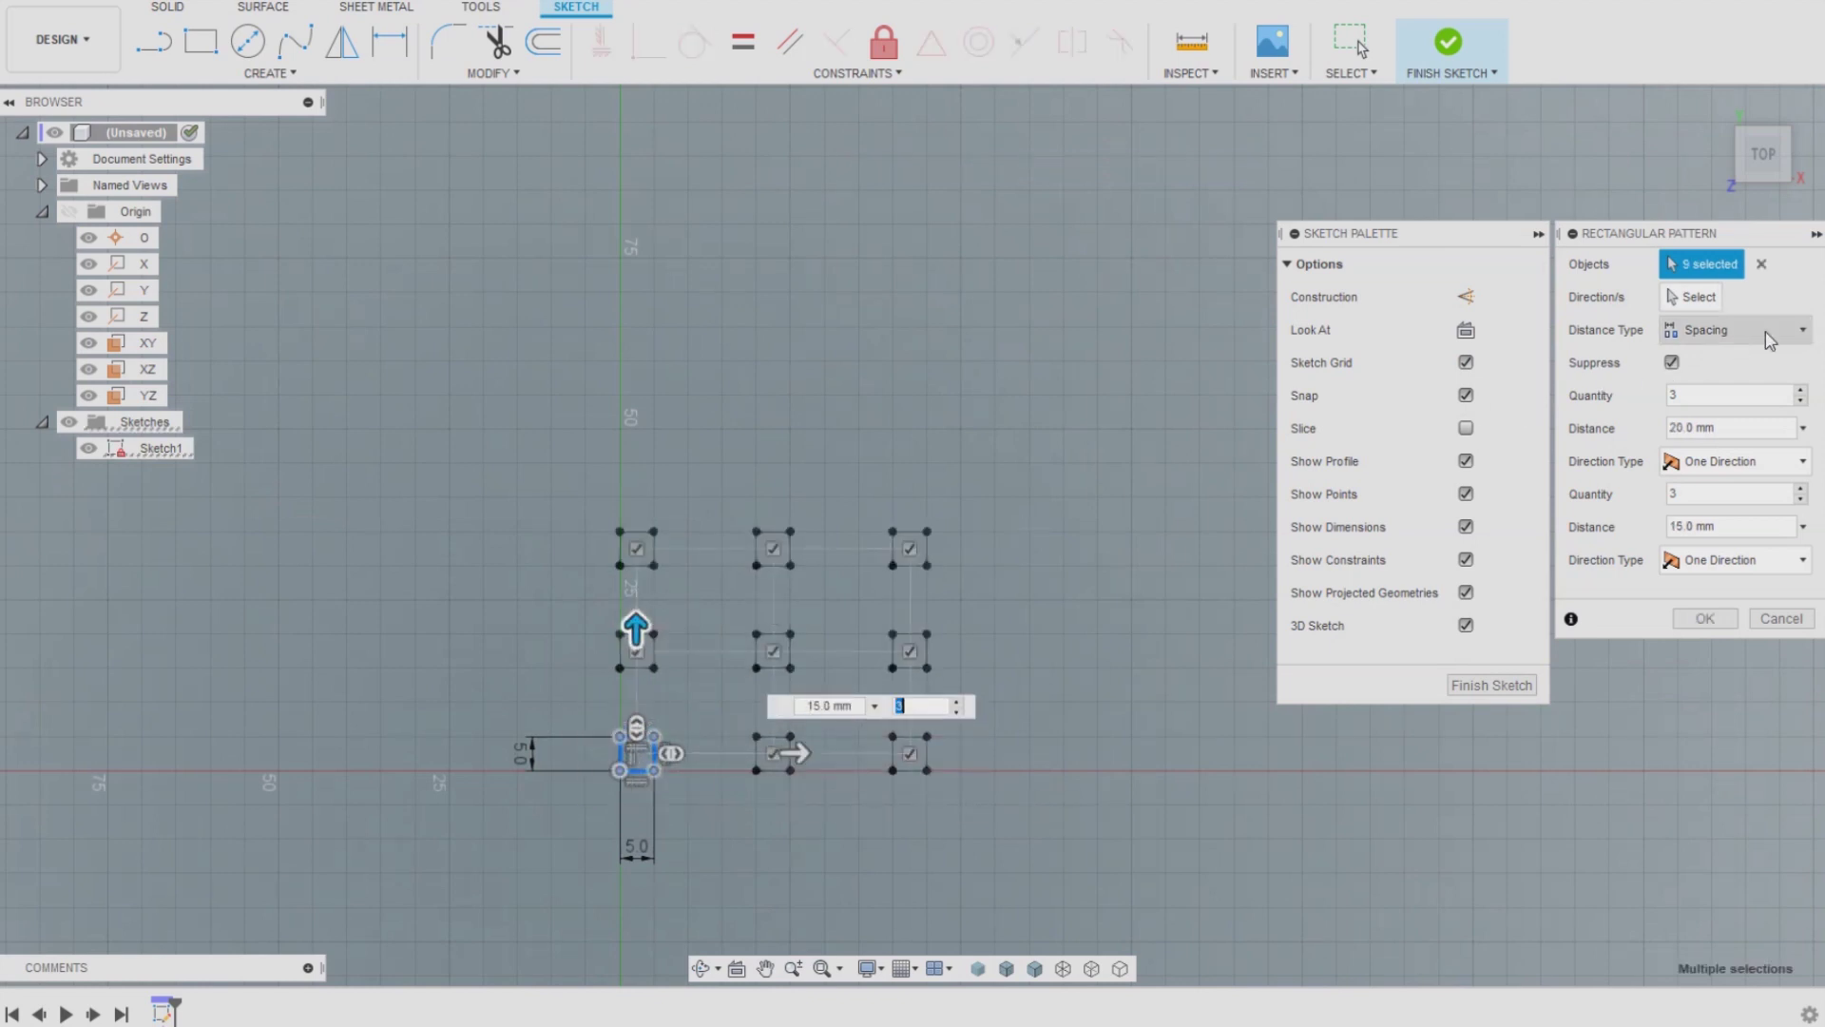
left_click(1802, 337)
left_click(1720, 379)
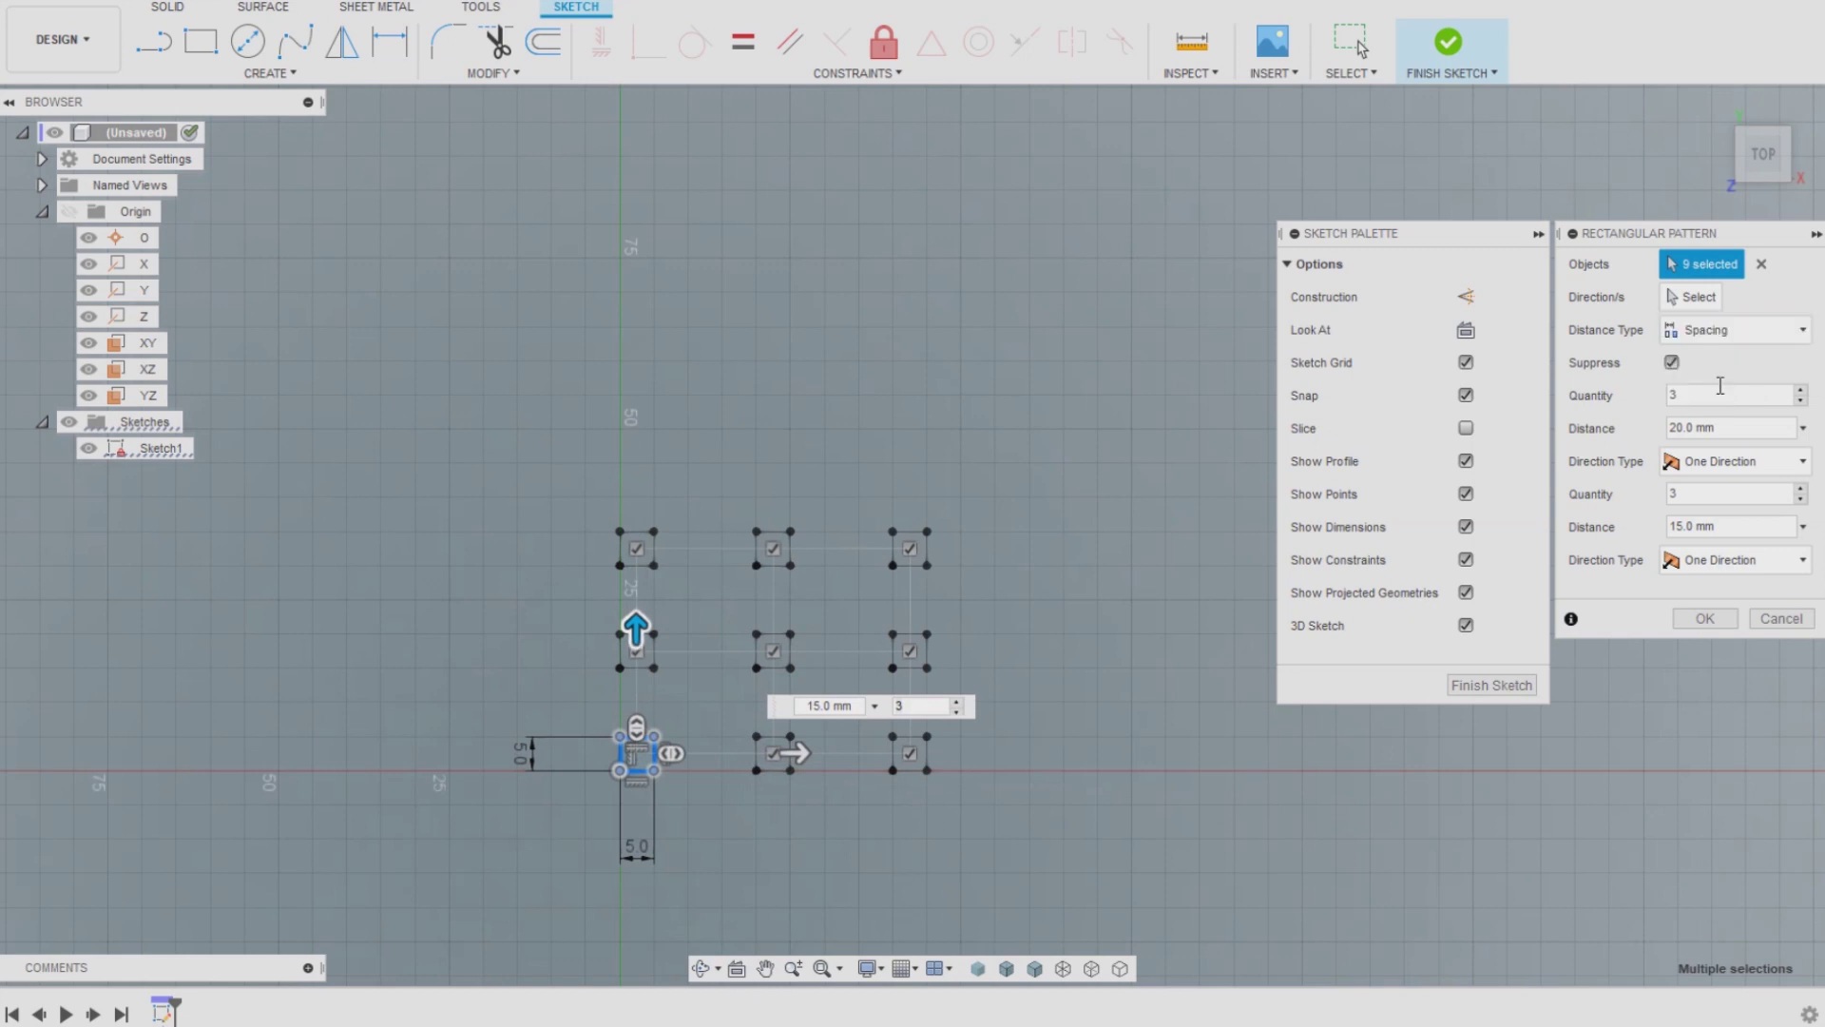
Set 15 columns and 15 rows, each spaced 6 mm, and confirm the pattern
type("15")
key("Tab")
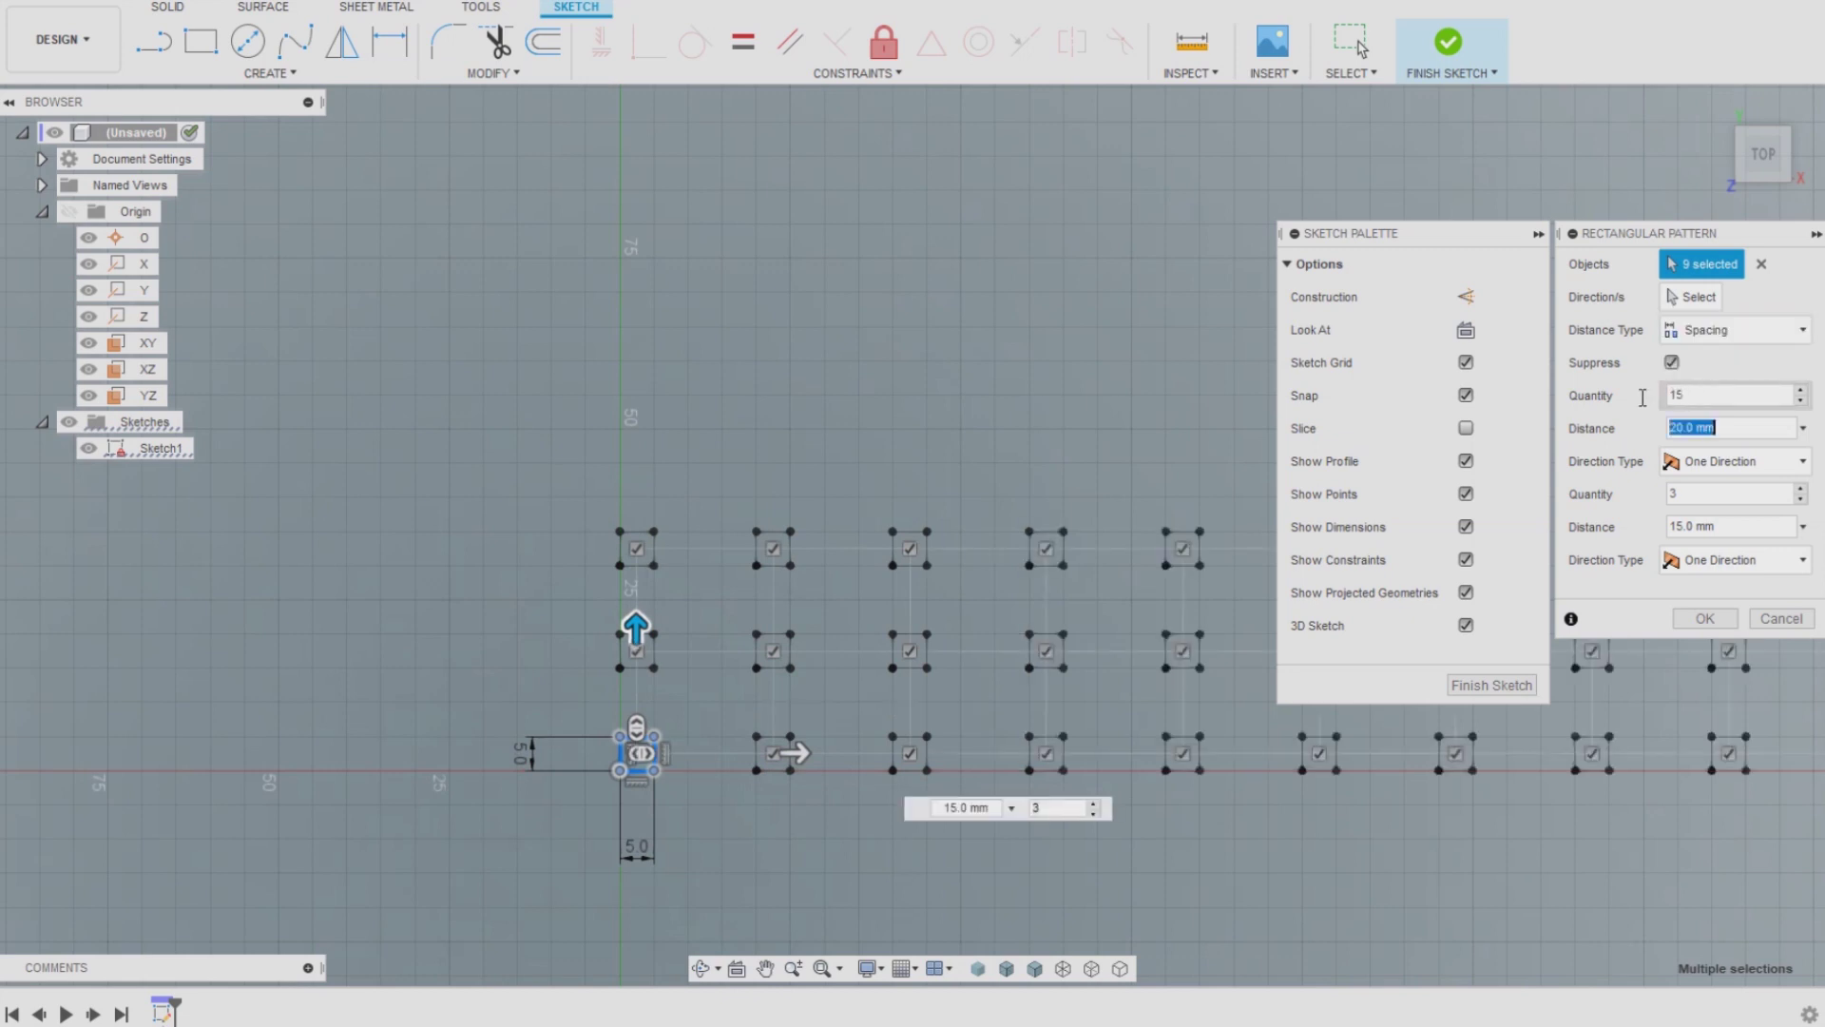
type("6")
key("Tab")
type("15")
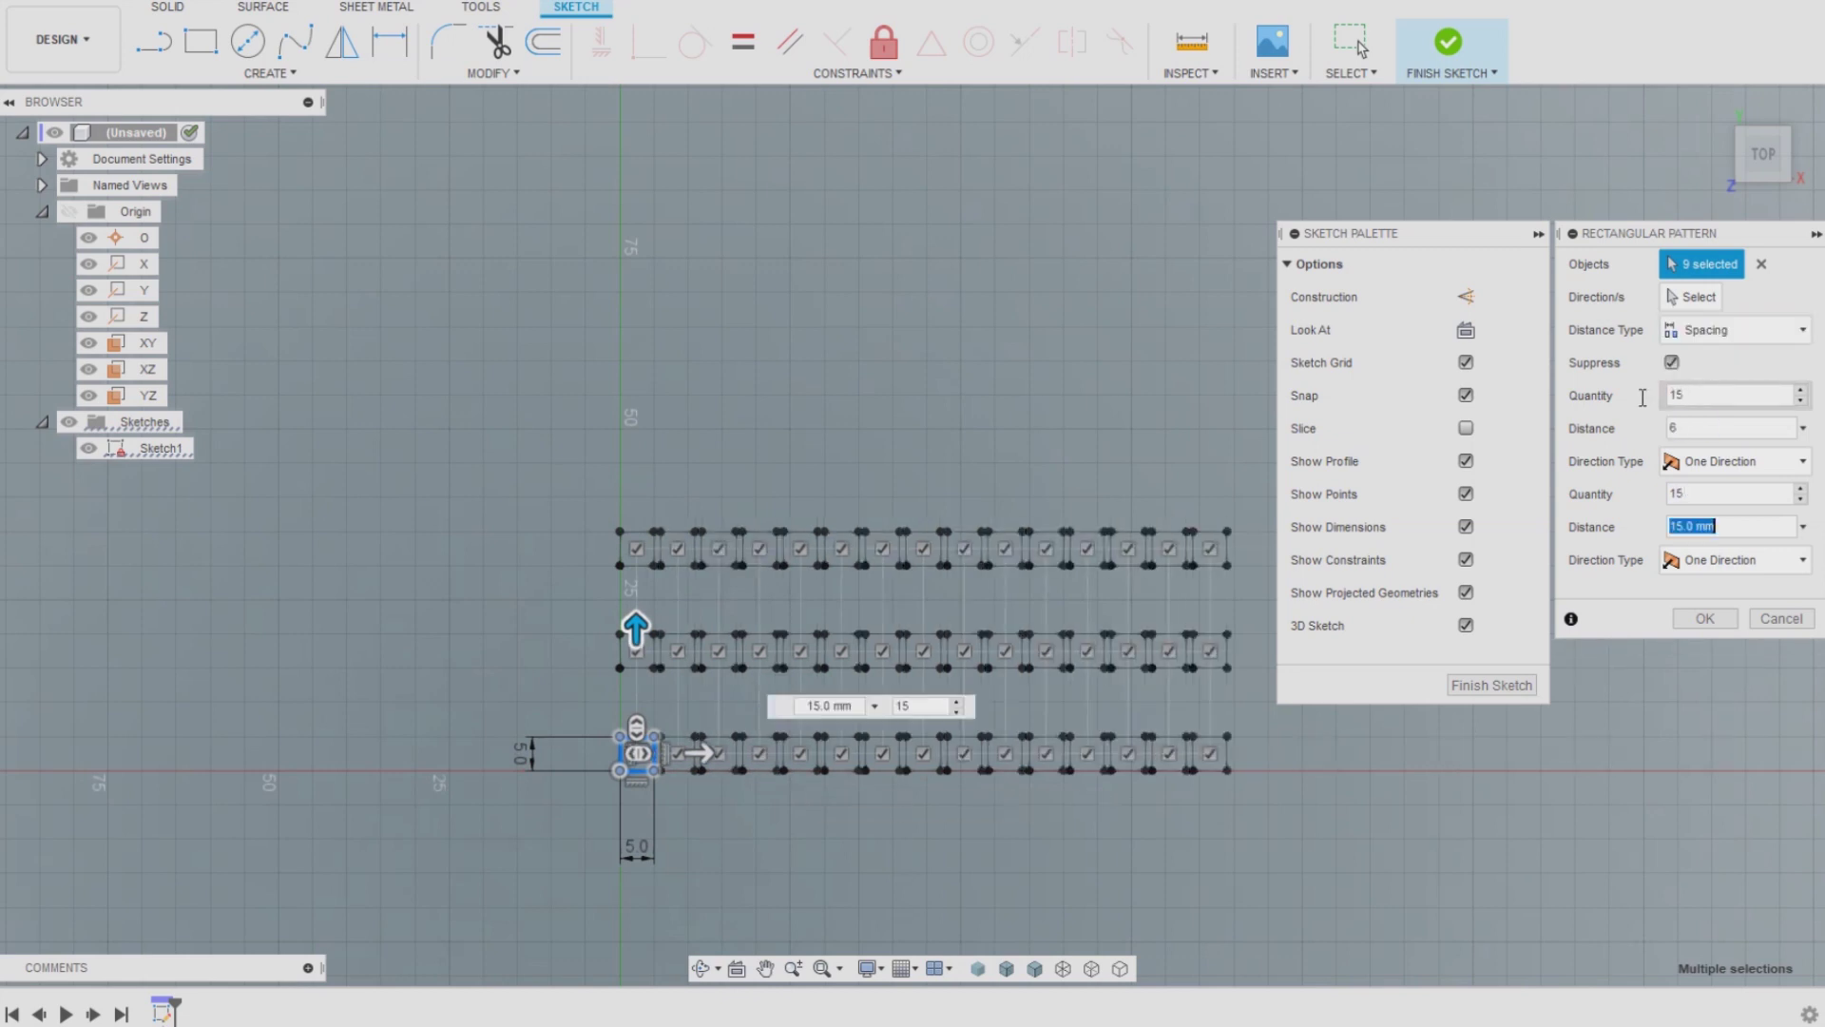
key("Tab")
type("6")
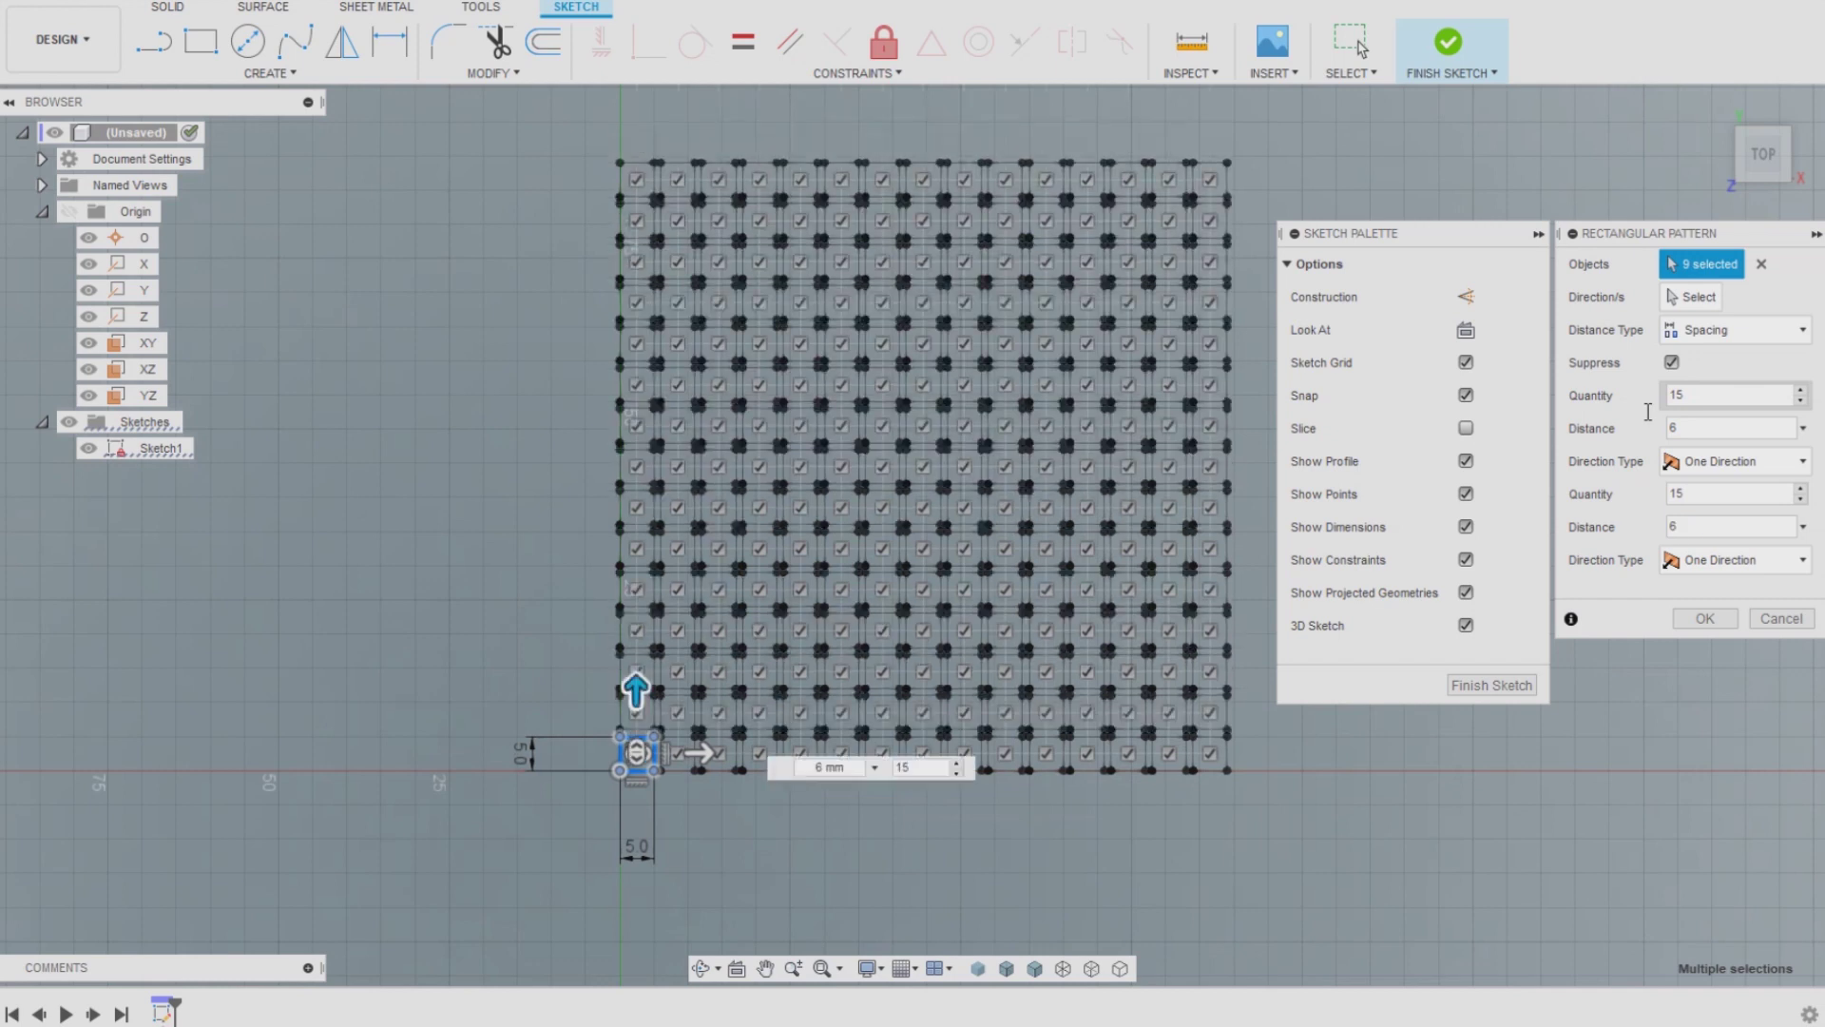
left_click(1703, 619)
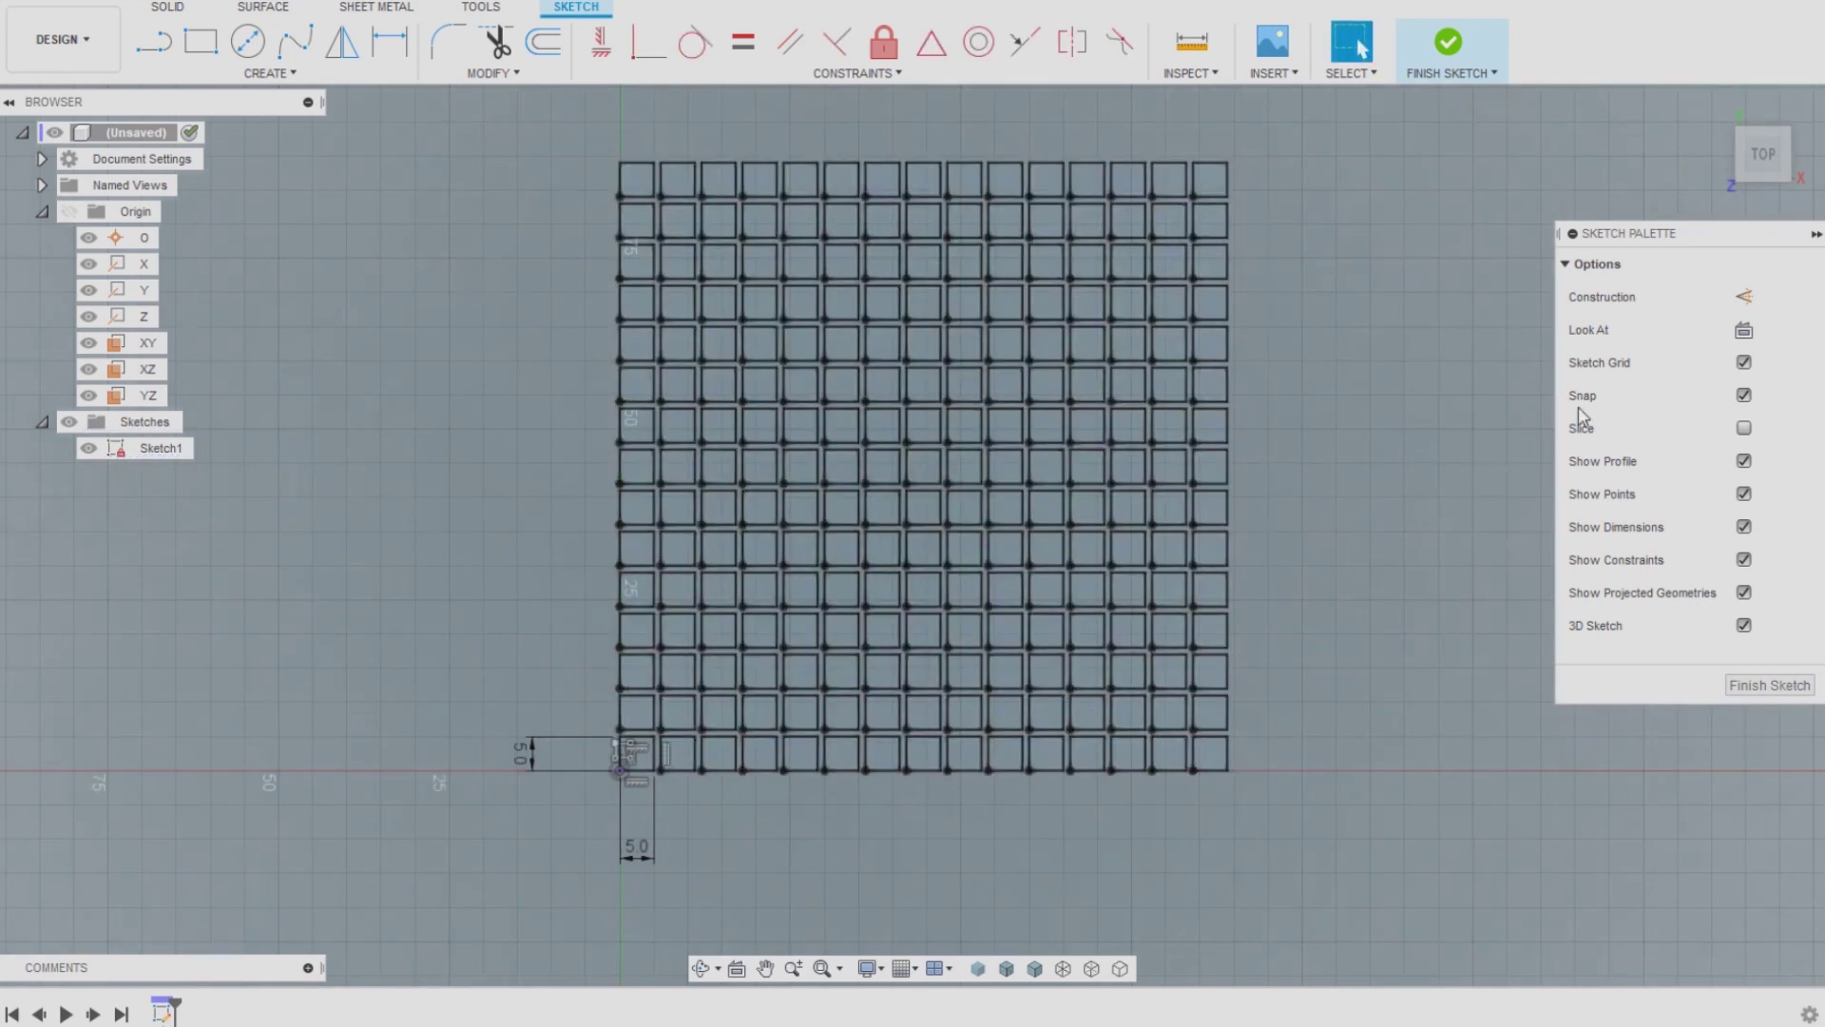
Draw a construction diagonal from the grid's top-right corner to its bottom-left corner
left_click(1742, 298)
left_click(153, 41)
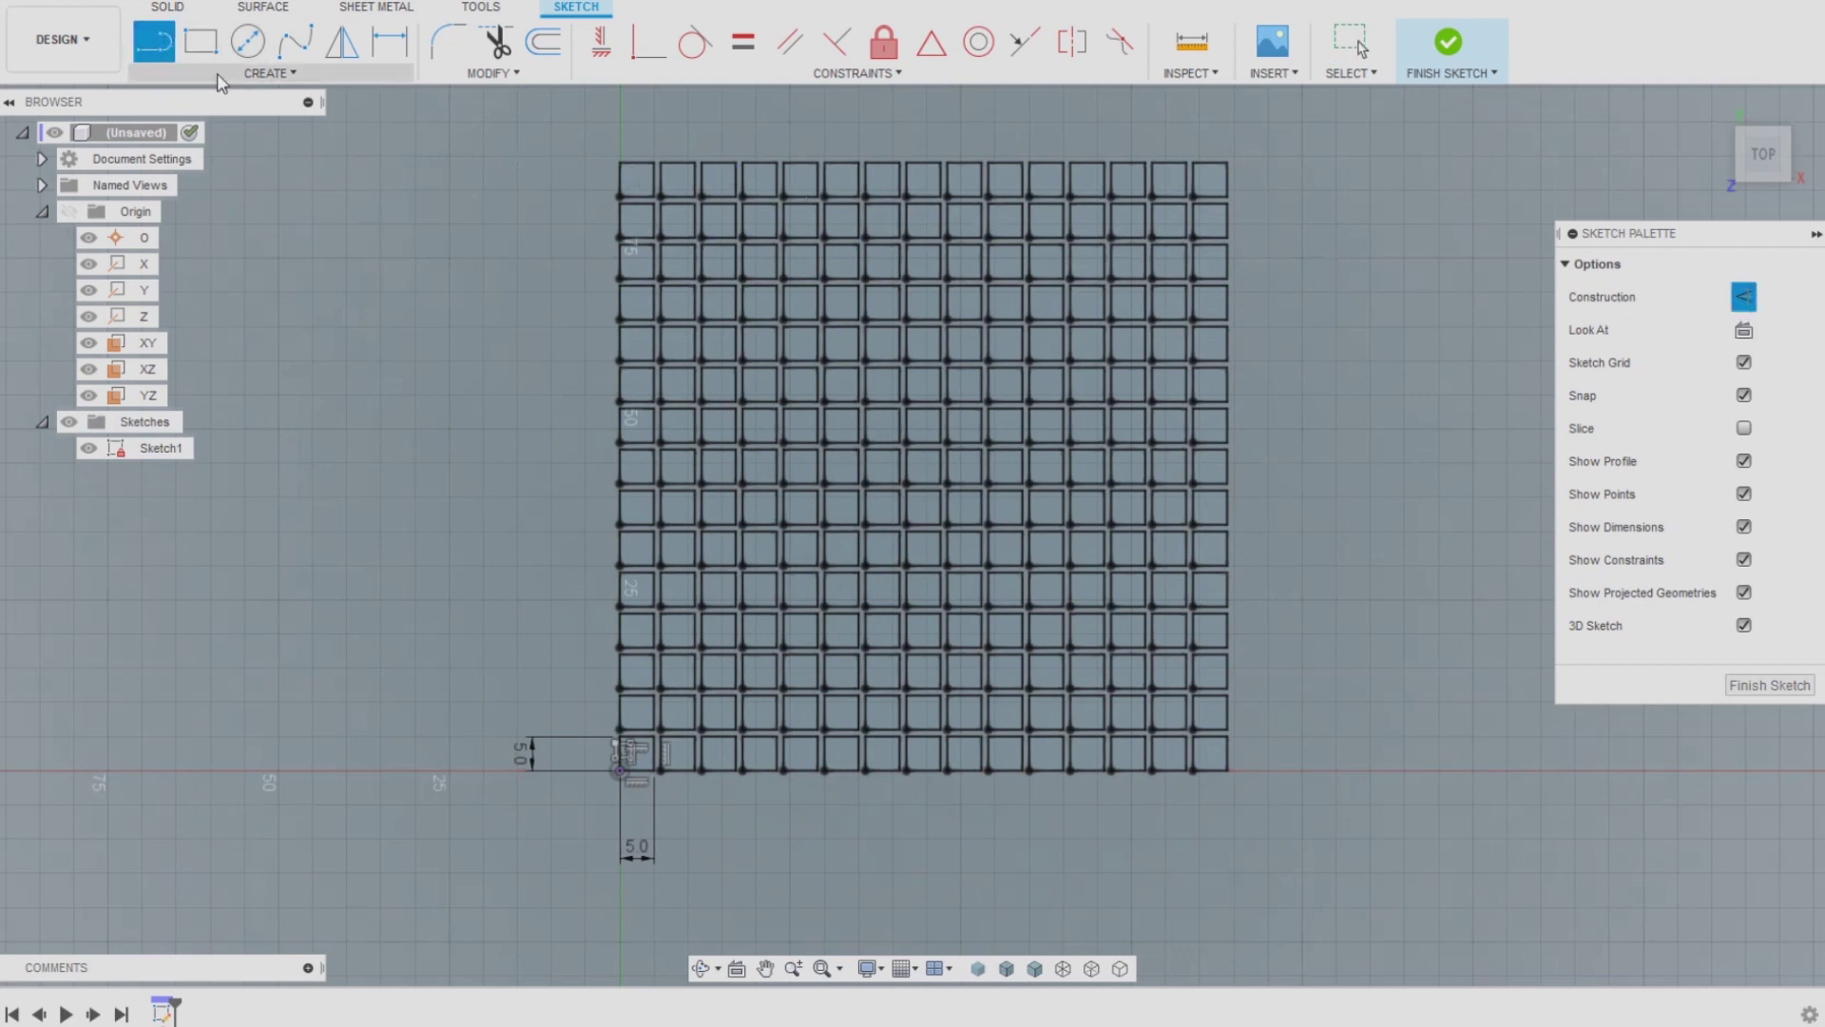
left_click(1224, 164)
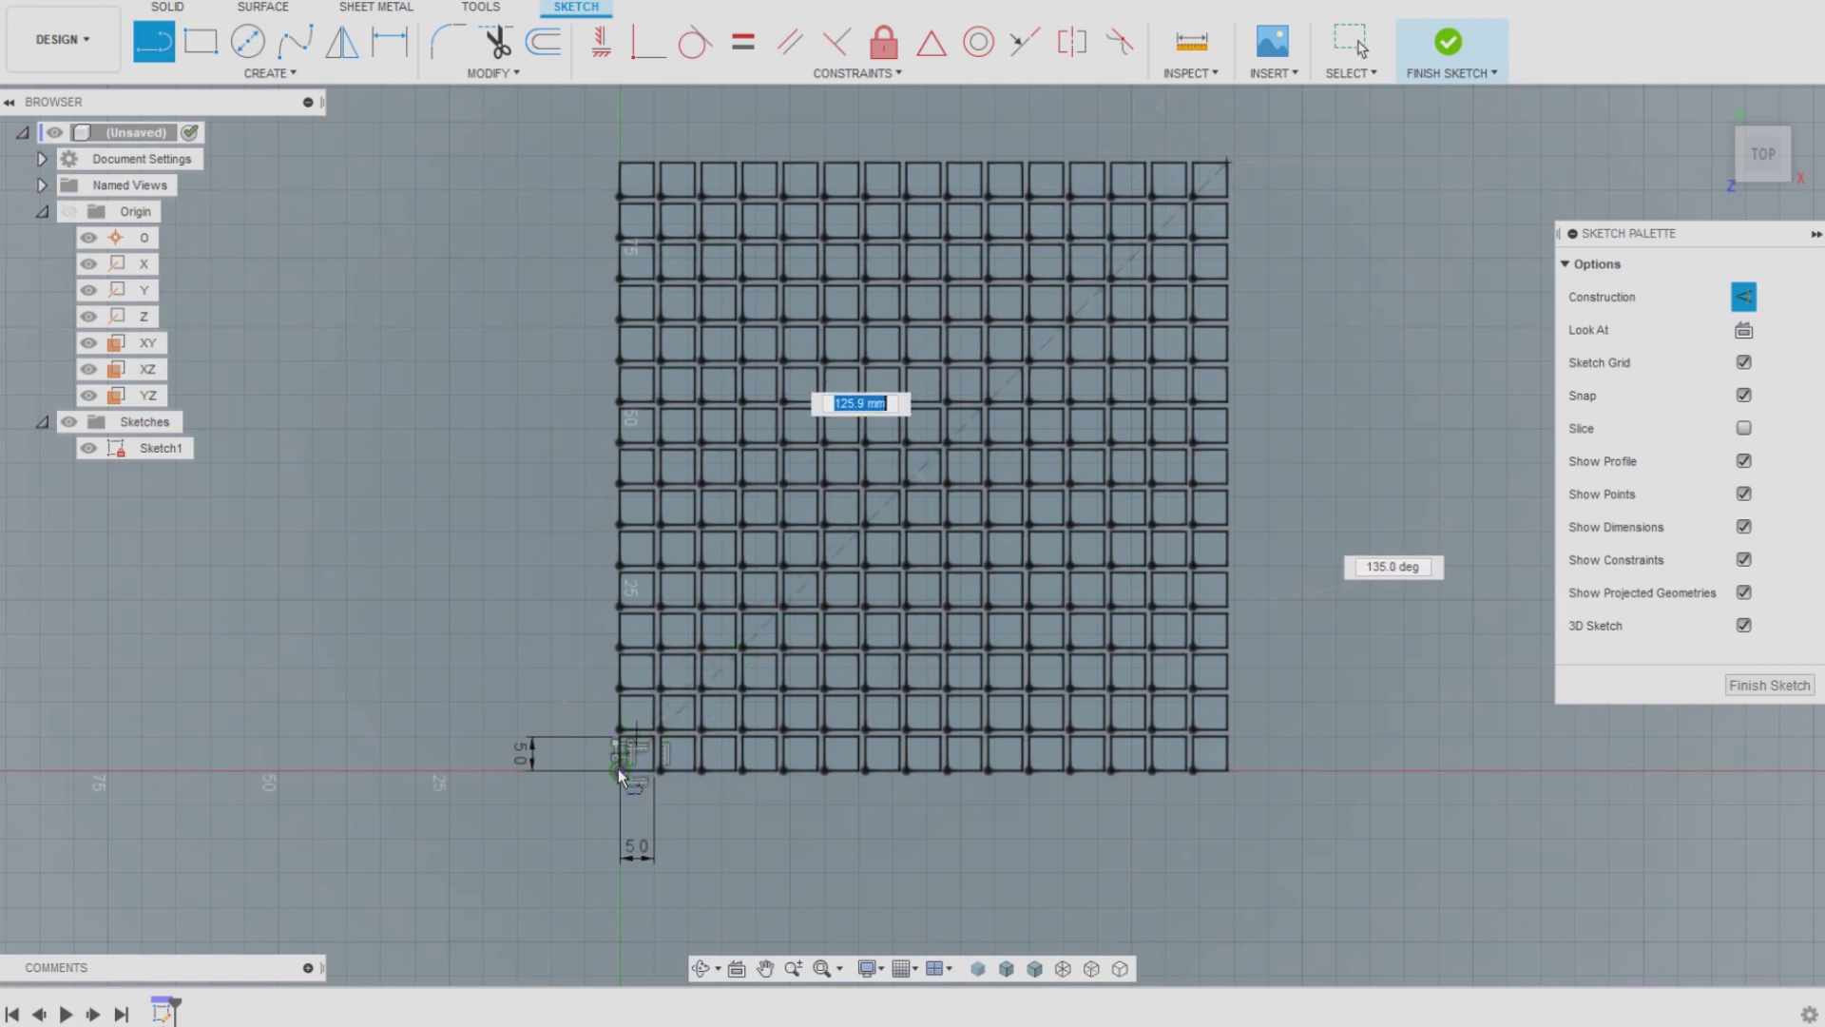
left_click(618, 766)
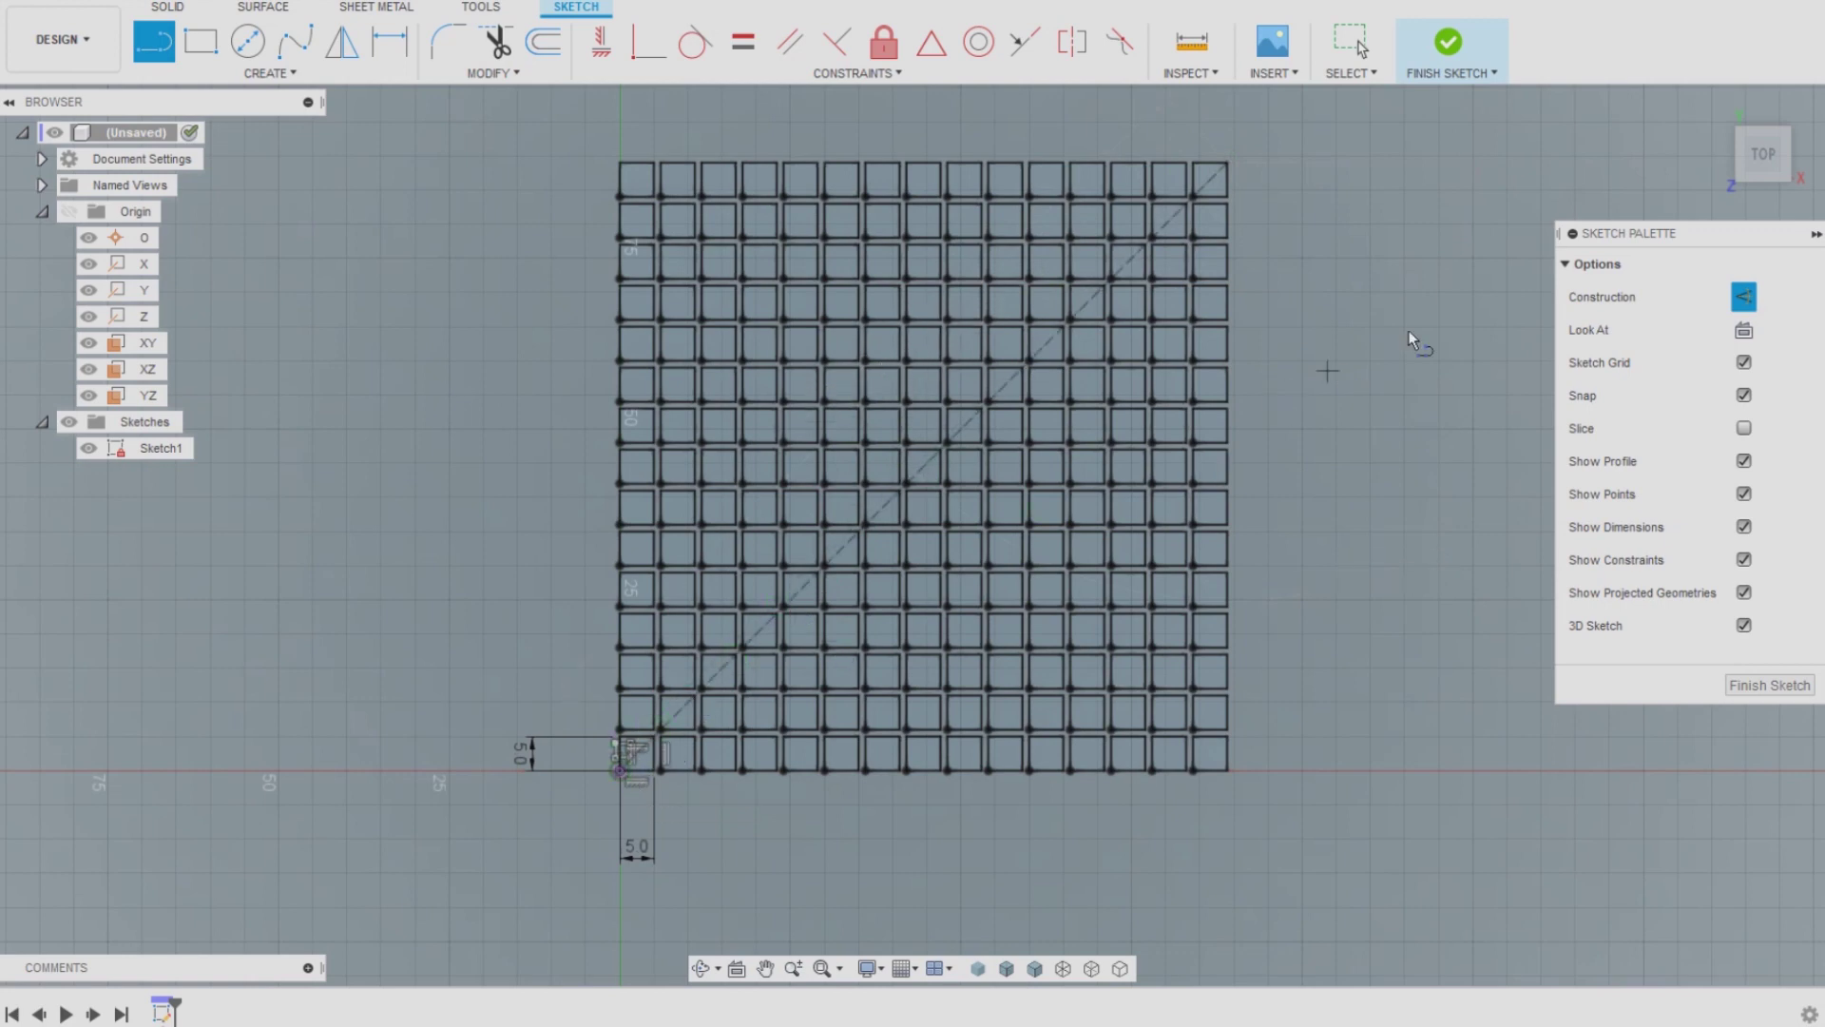
left_click(1742, 297)
Draw an 89 mm diameter circle centred on the diagonal's midpoint
left_click(250, 49)
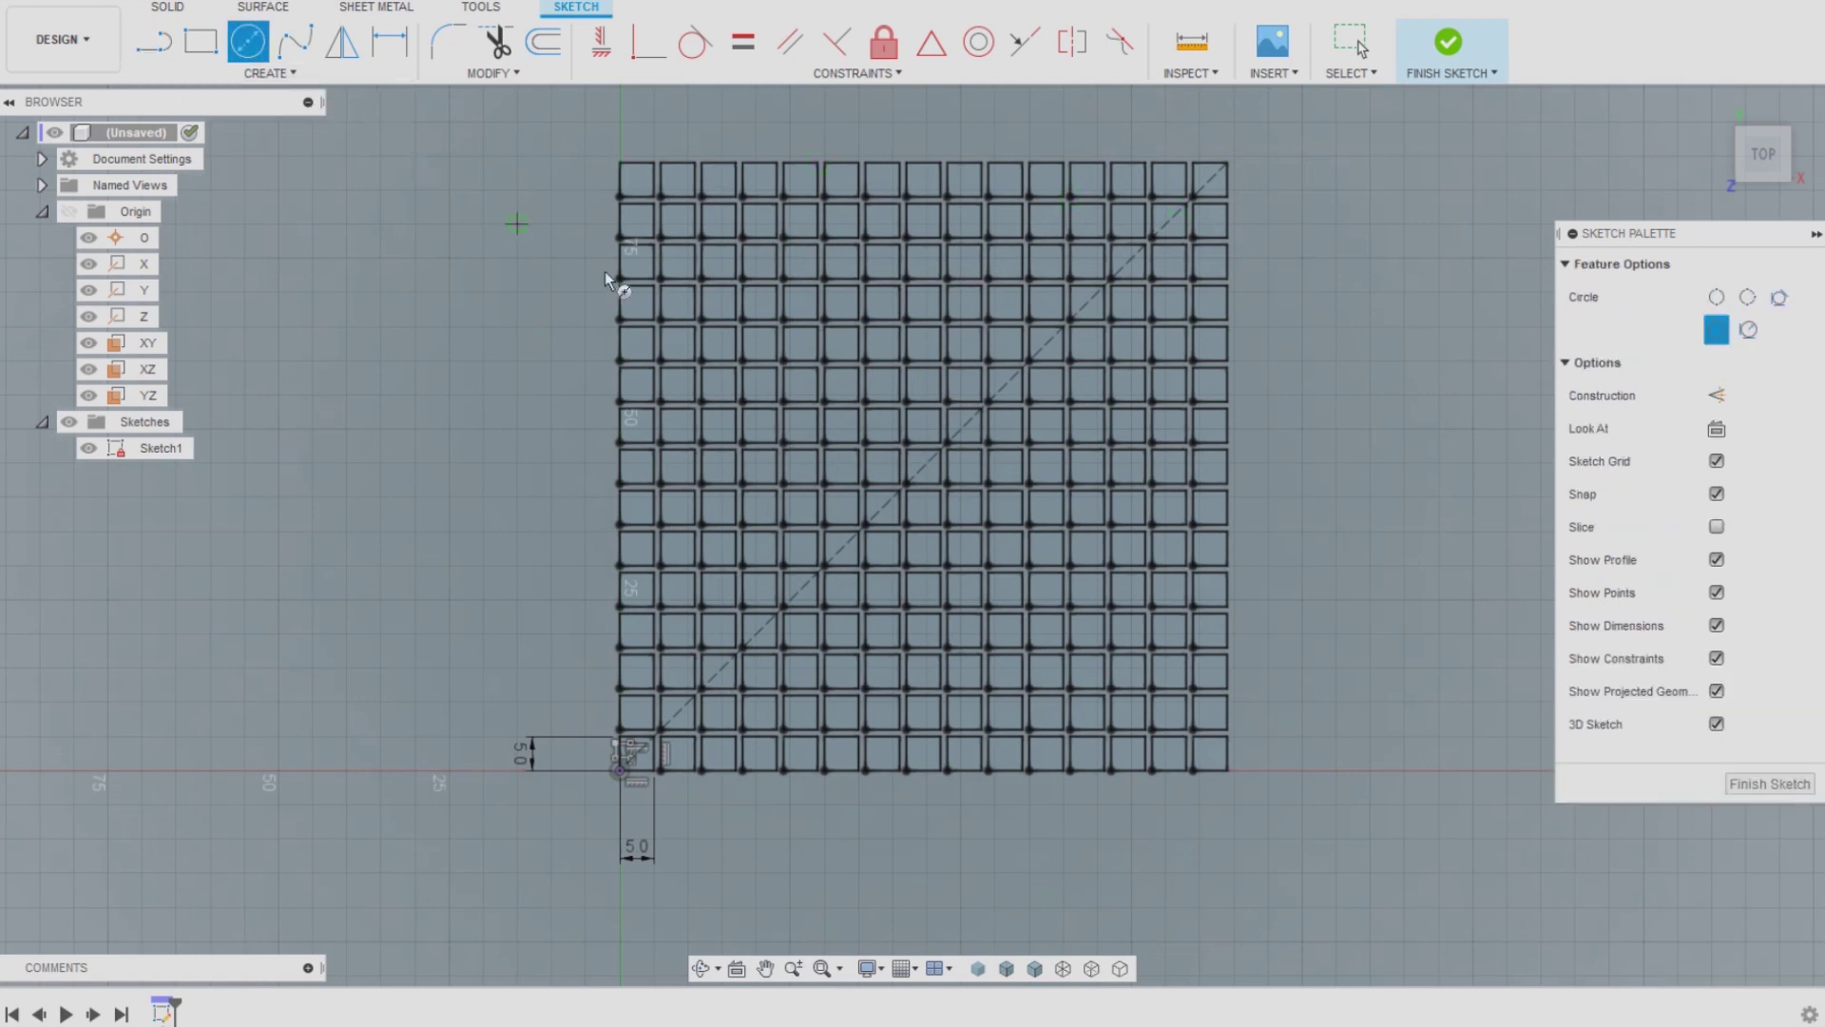
scroll(913, 449, "up", 3)
scroll(943, 494, "up", 3)
left_click(943, 495)
scroll(943, 494, "down", 2)
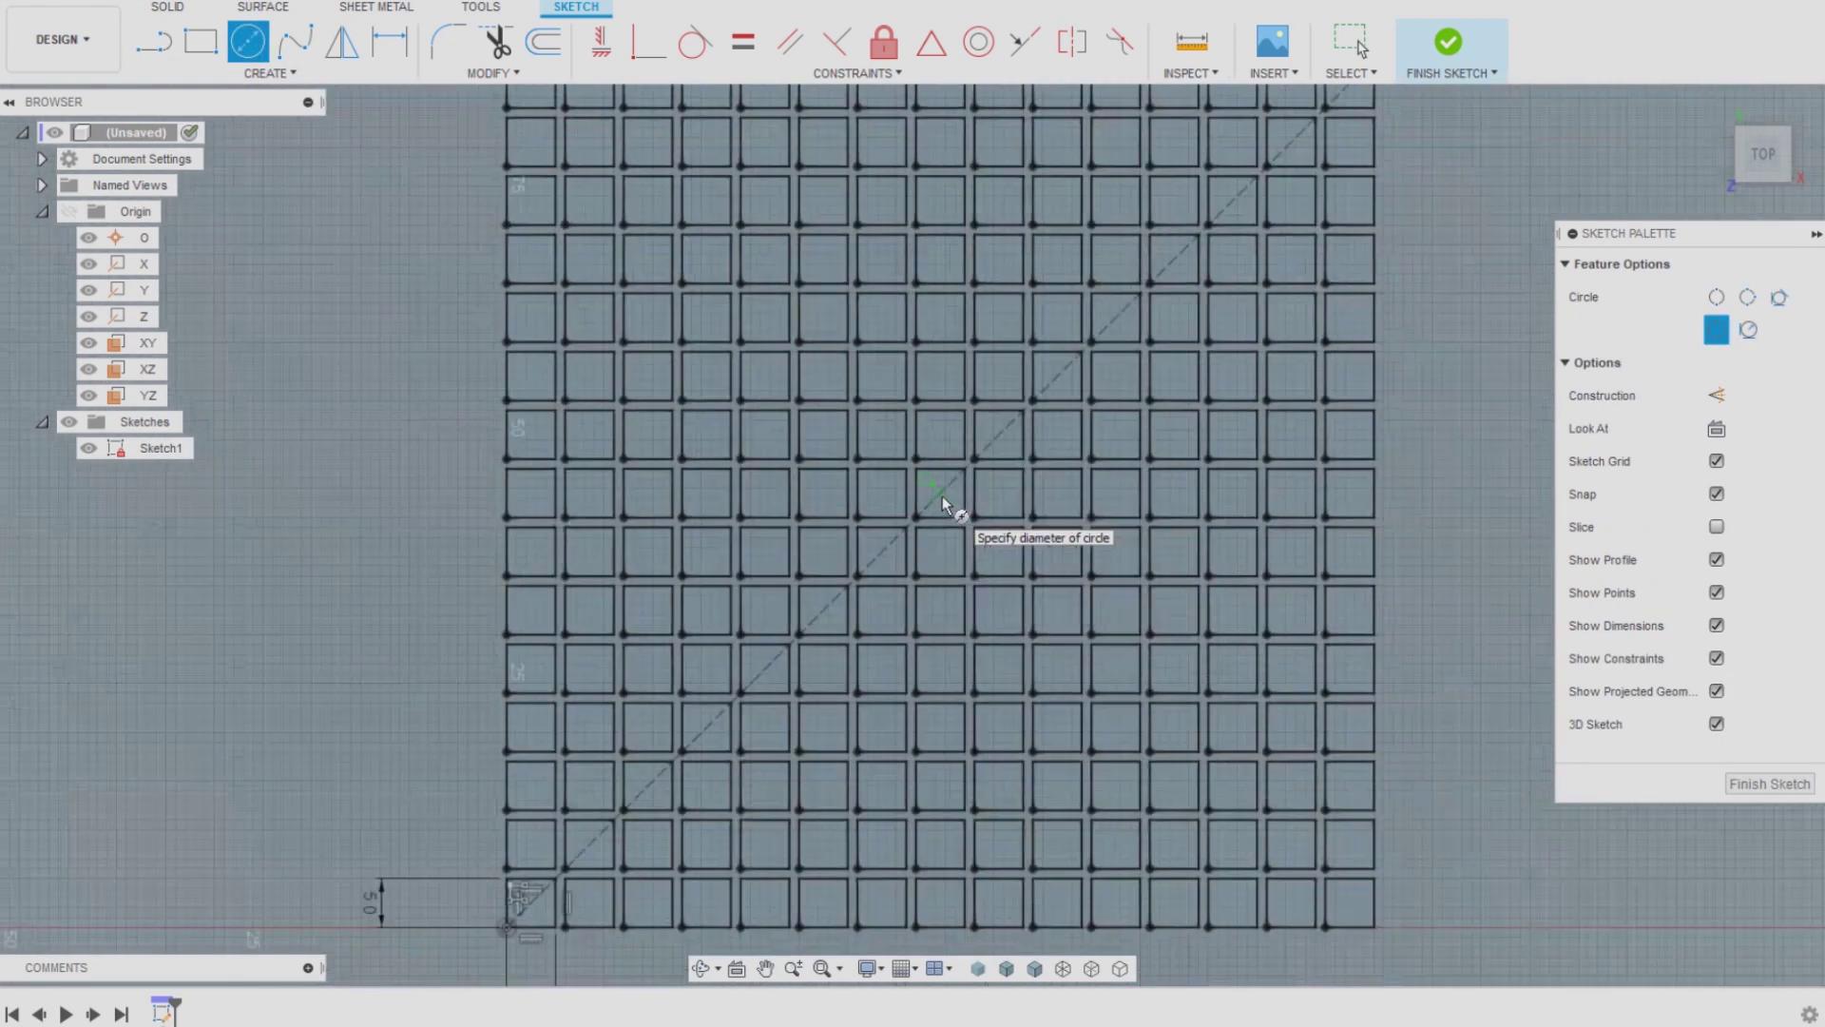
scroll(943, 495, "down", 2)
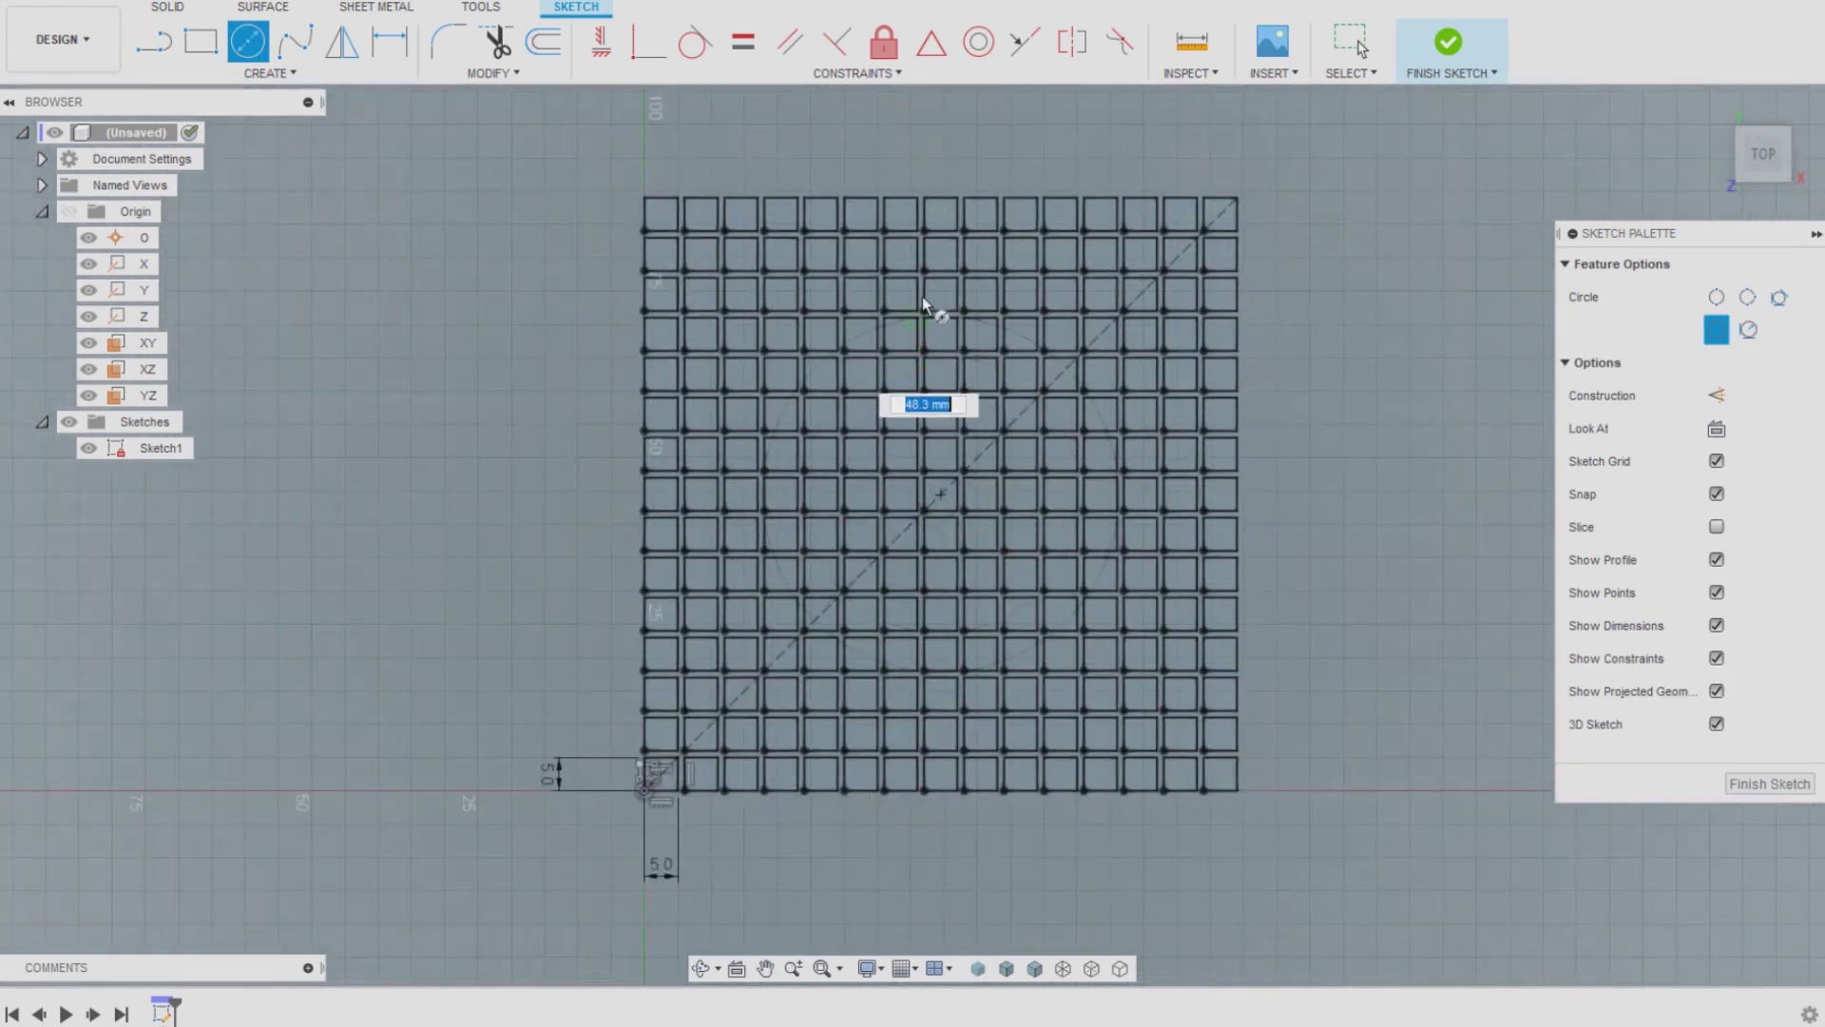
left_click(947, 201)
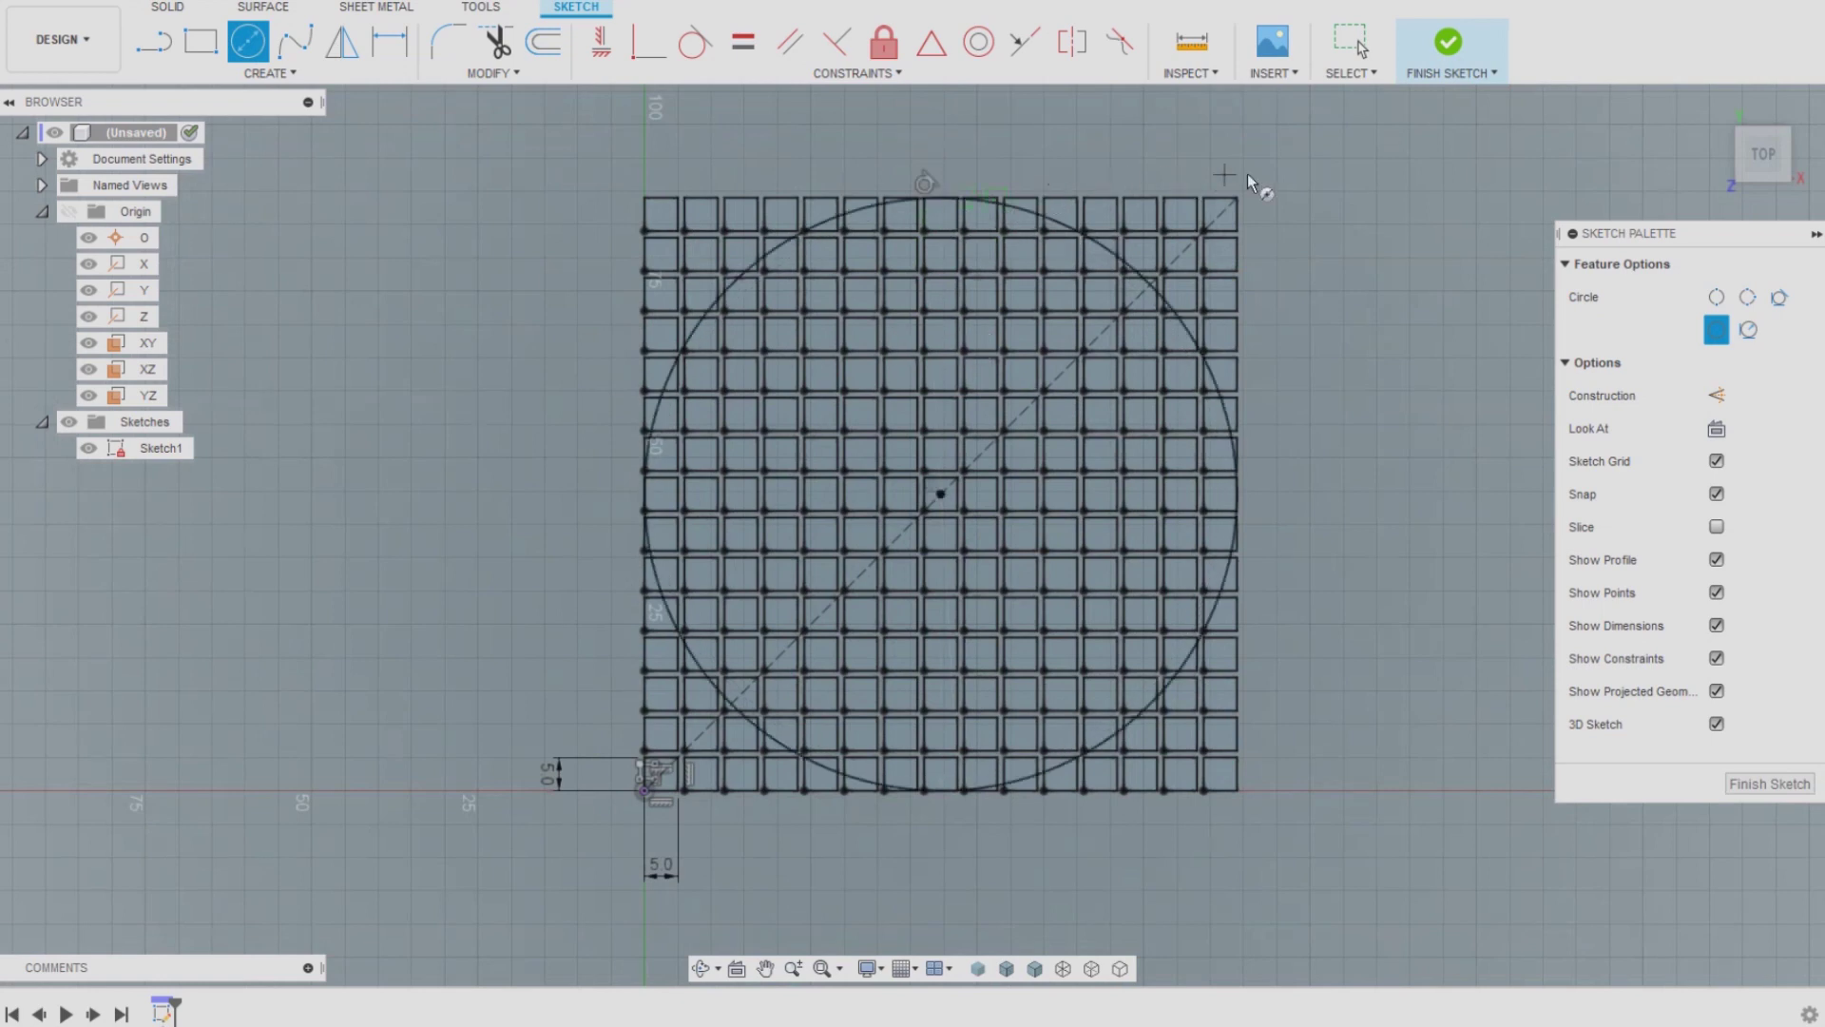
Finish the sketch and select the grid profile for extrusion
left_click(1447, 43)
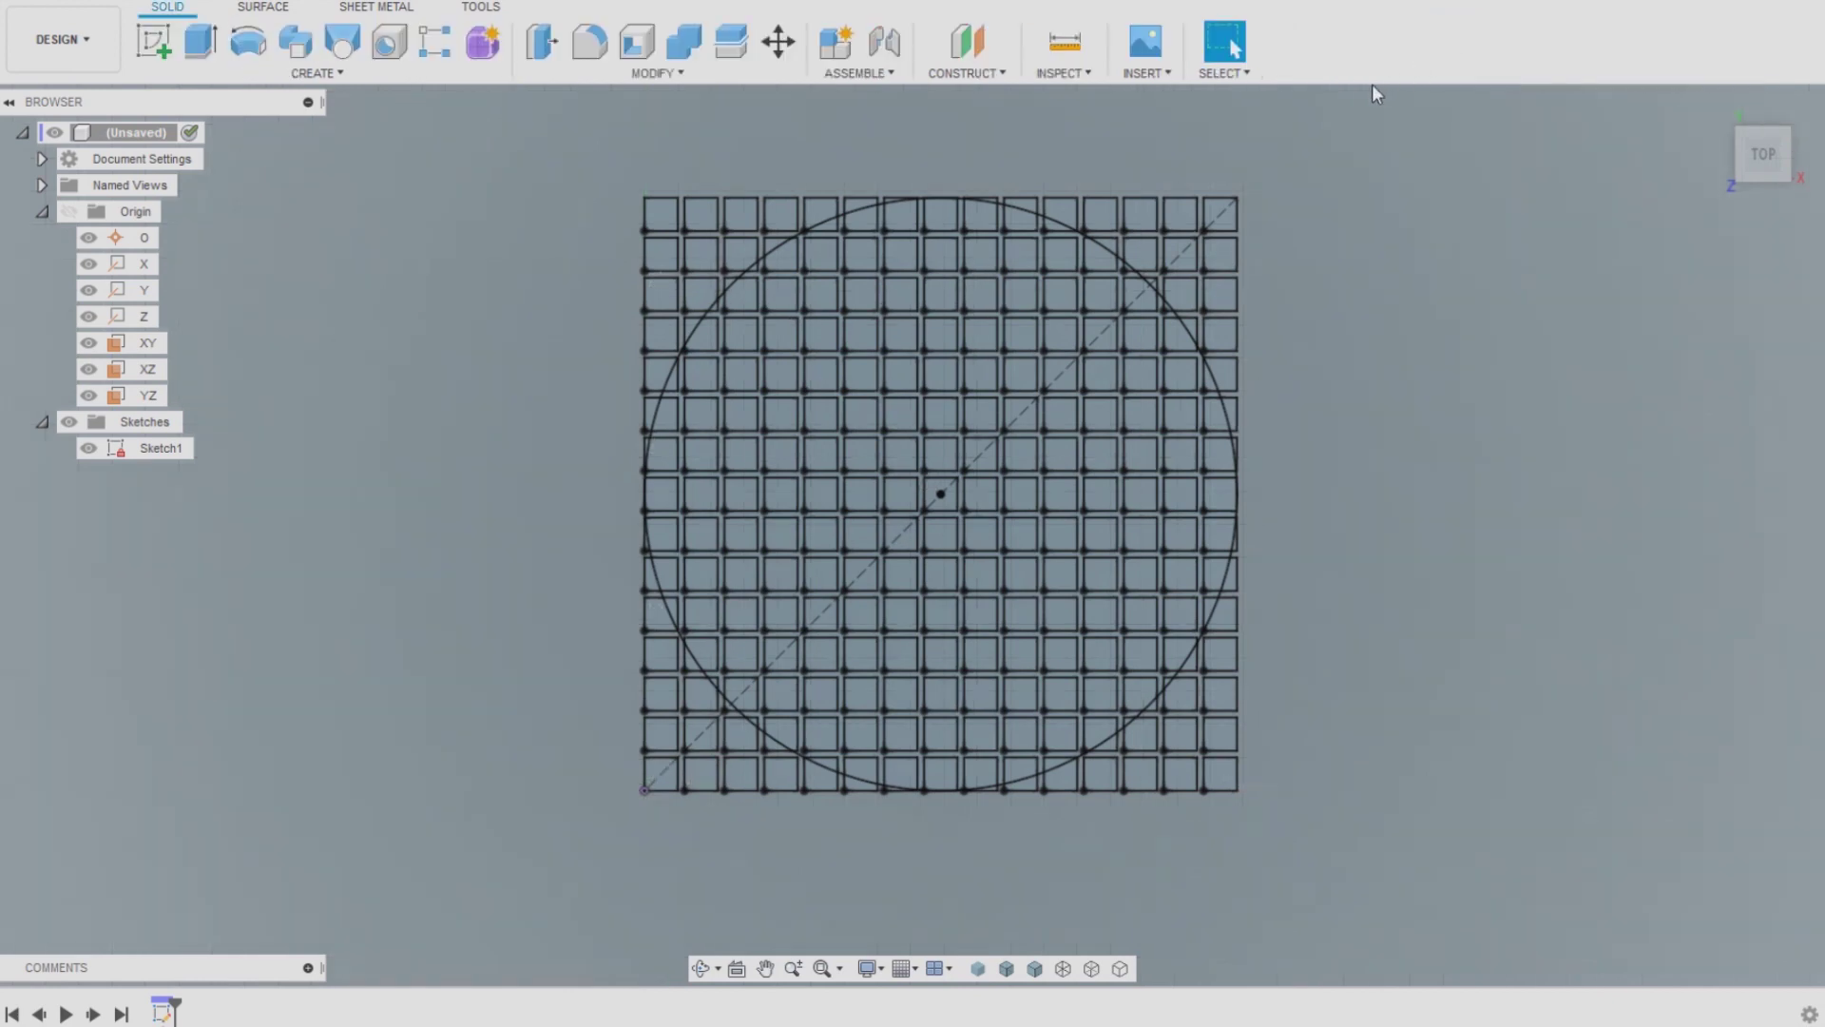
left_click(201, 43)
scroll(741, 374, "up", 4)
scroll(723, 376, "up", 1)
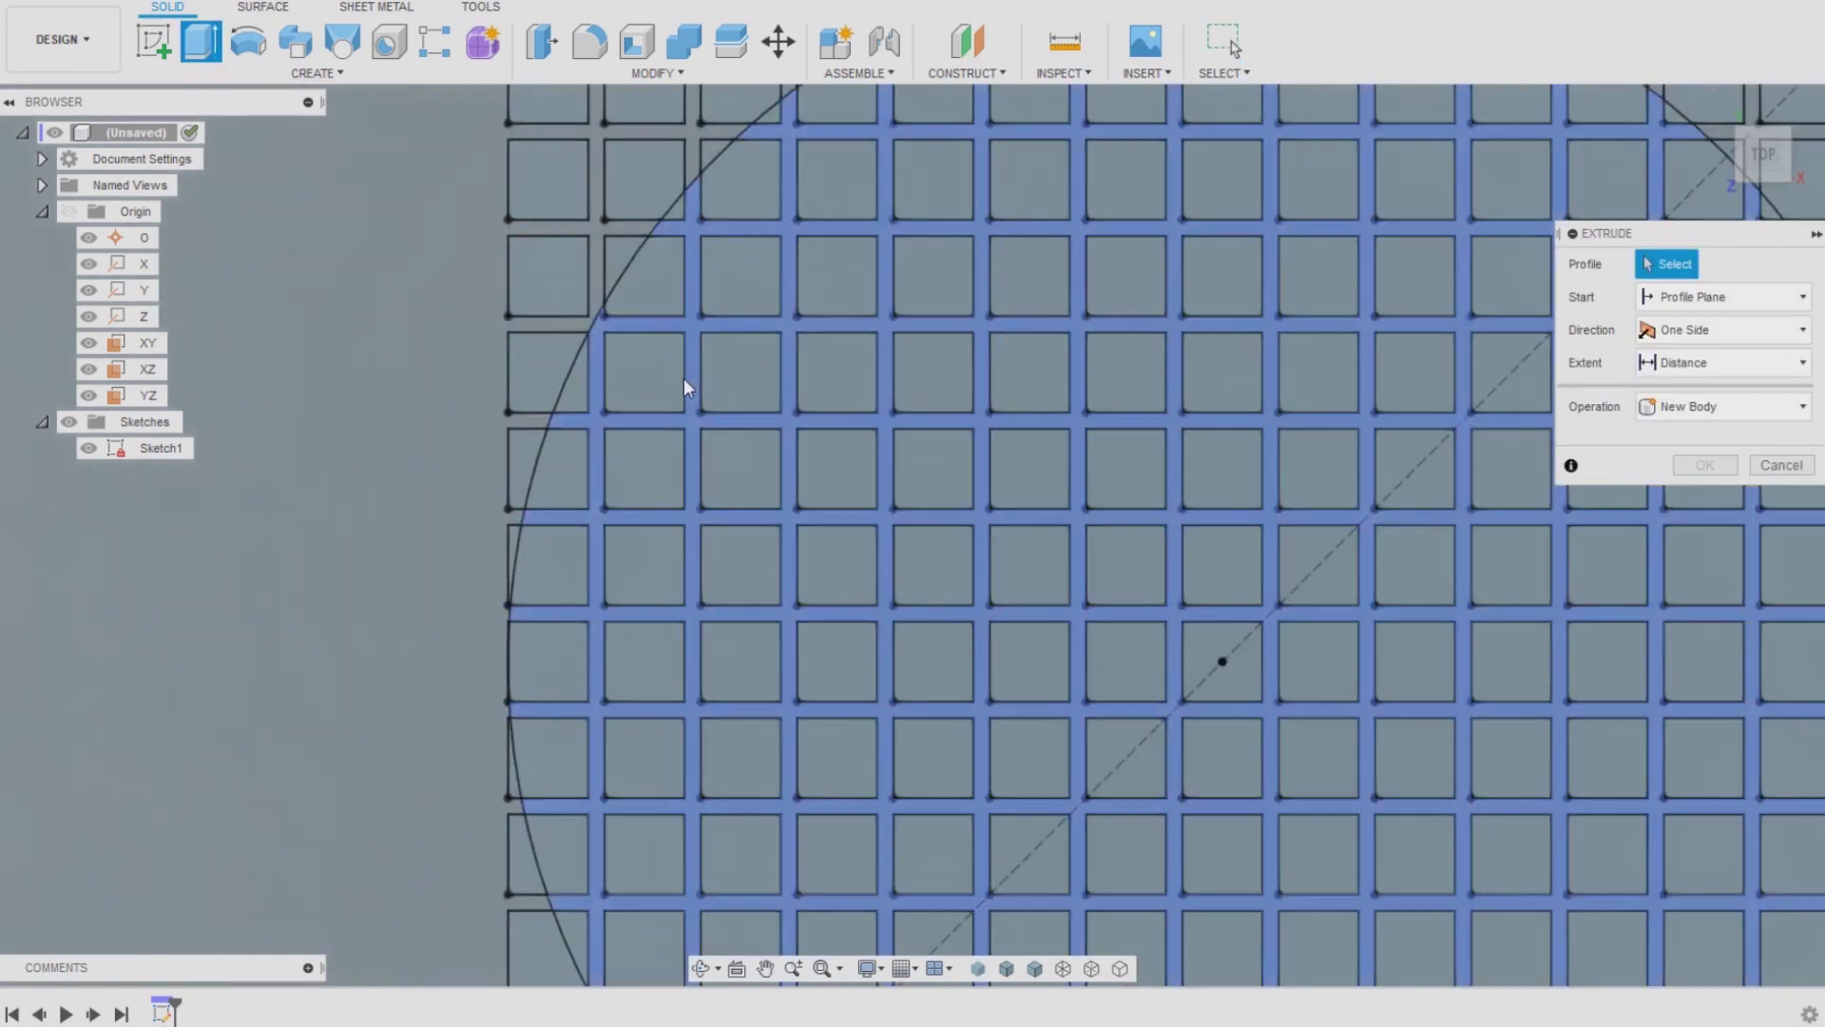
left_click(693, 378)
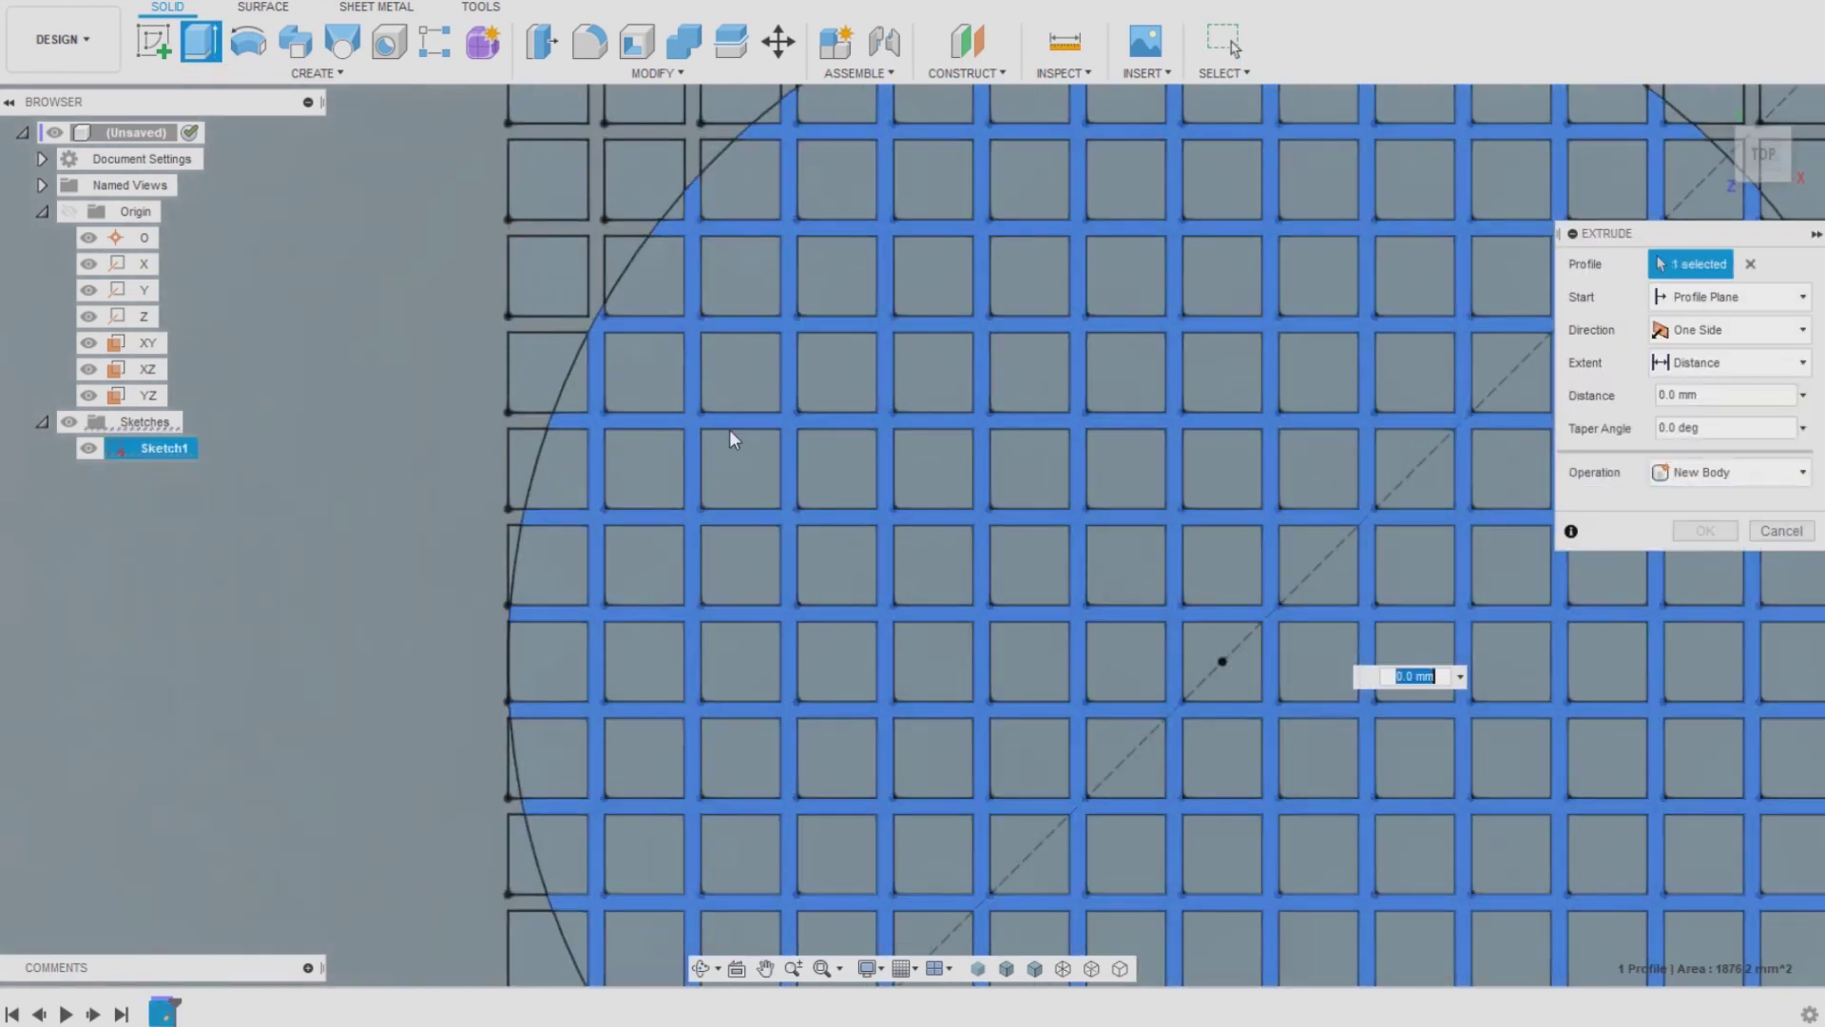
scroll(808, 480, "down", 4)
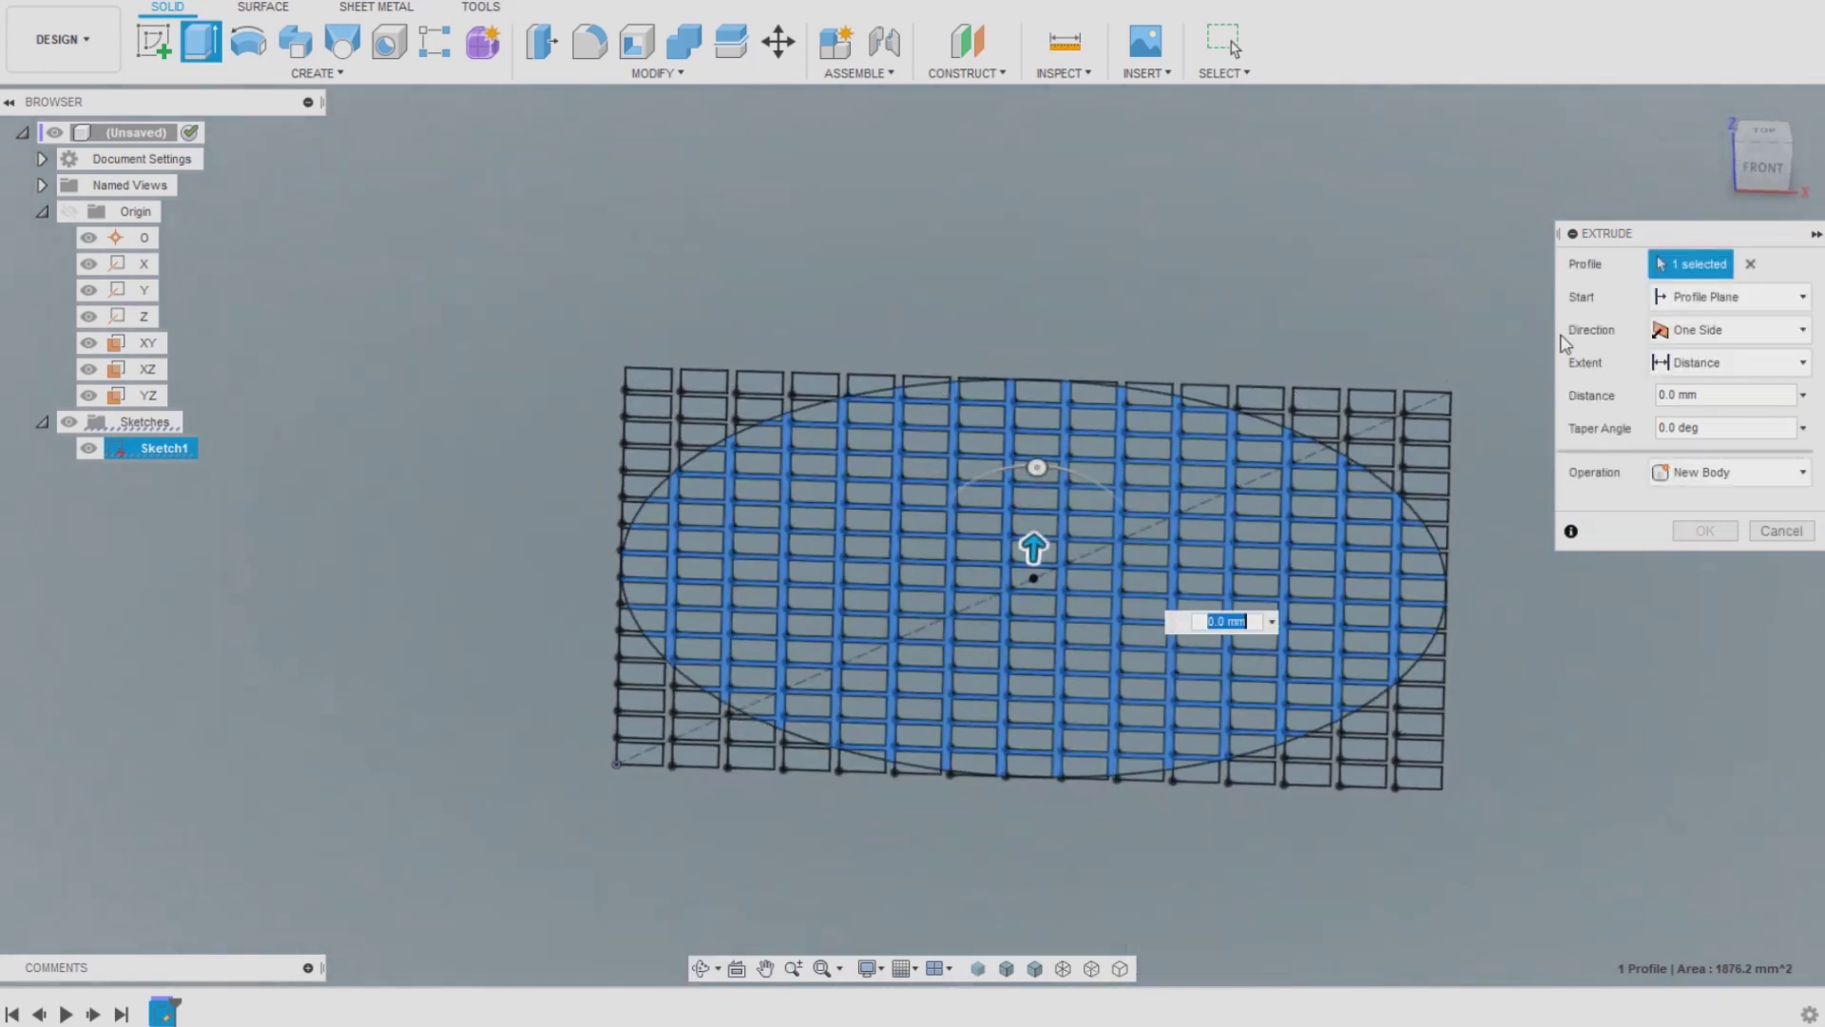
Extrude the grid 2 mm starting from an offset plane 4 mm up
left_click(1732, 295)
left_click(1725, 351)
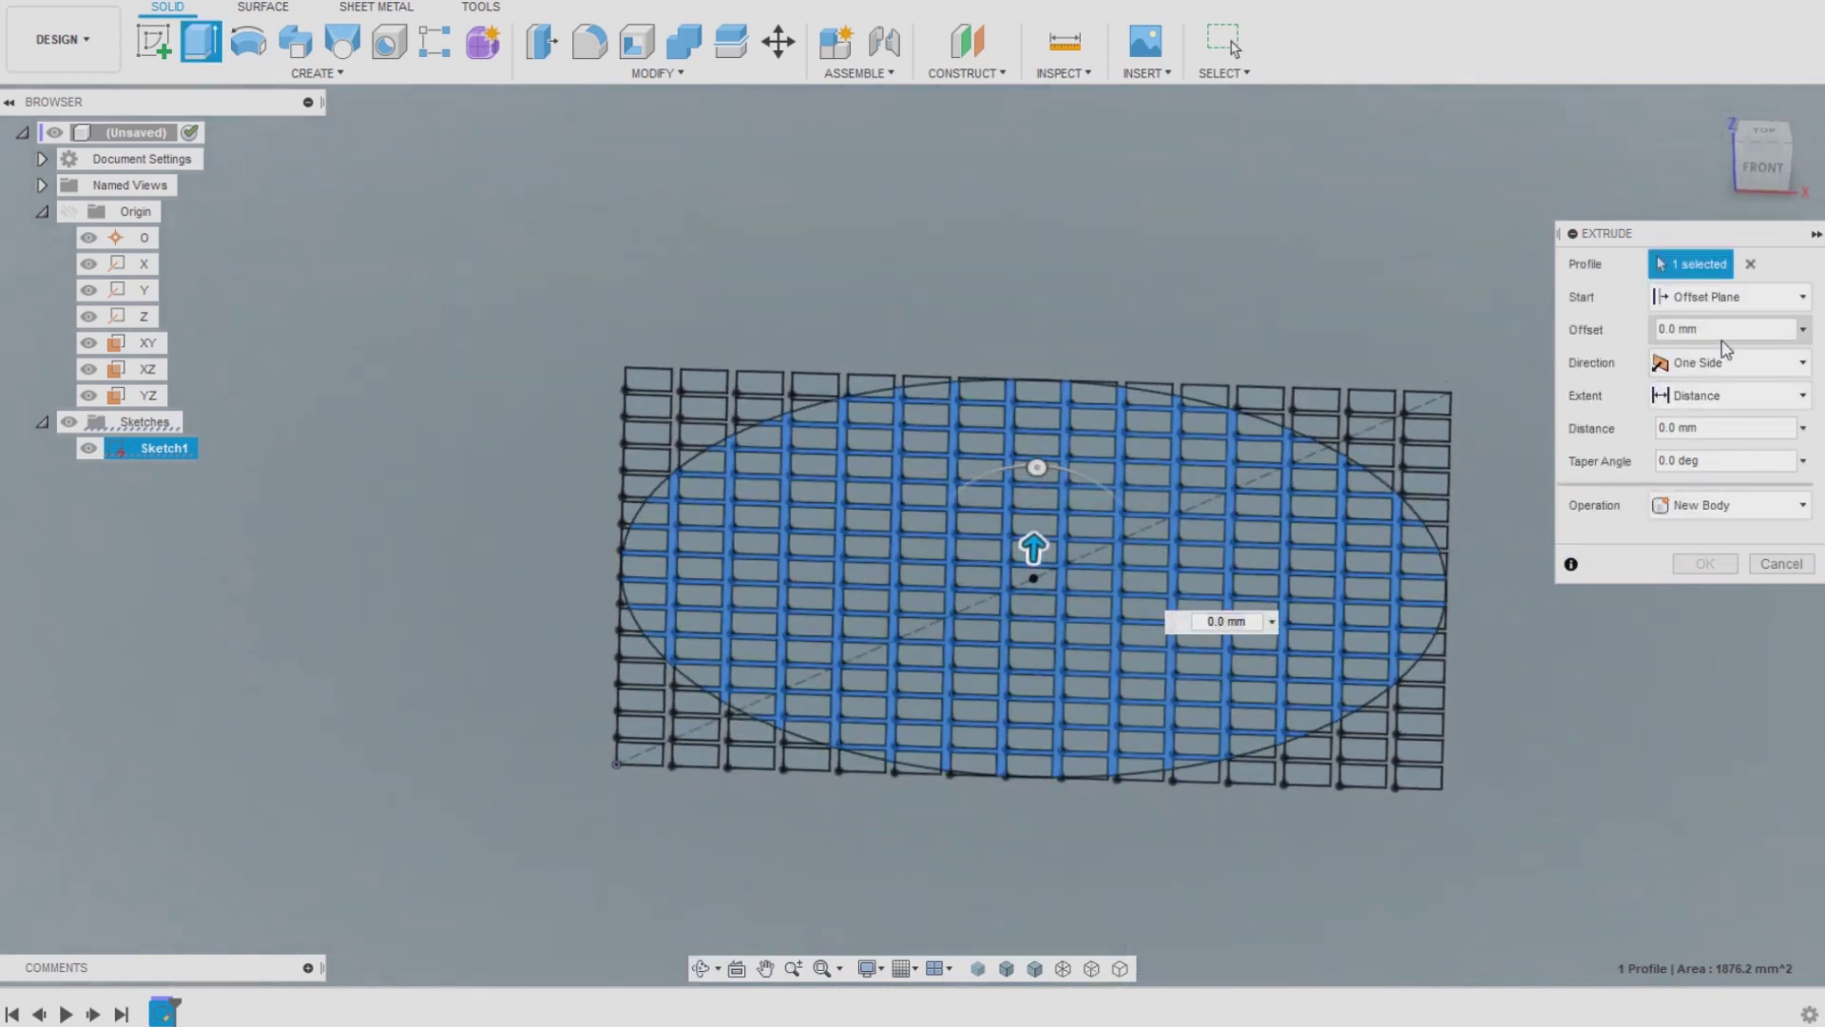
left_click(1657, 333)
type("4")
key("Tab")
type("2")
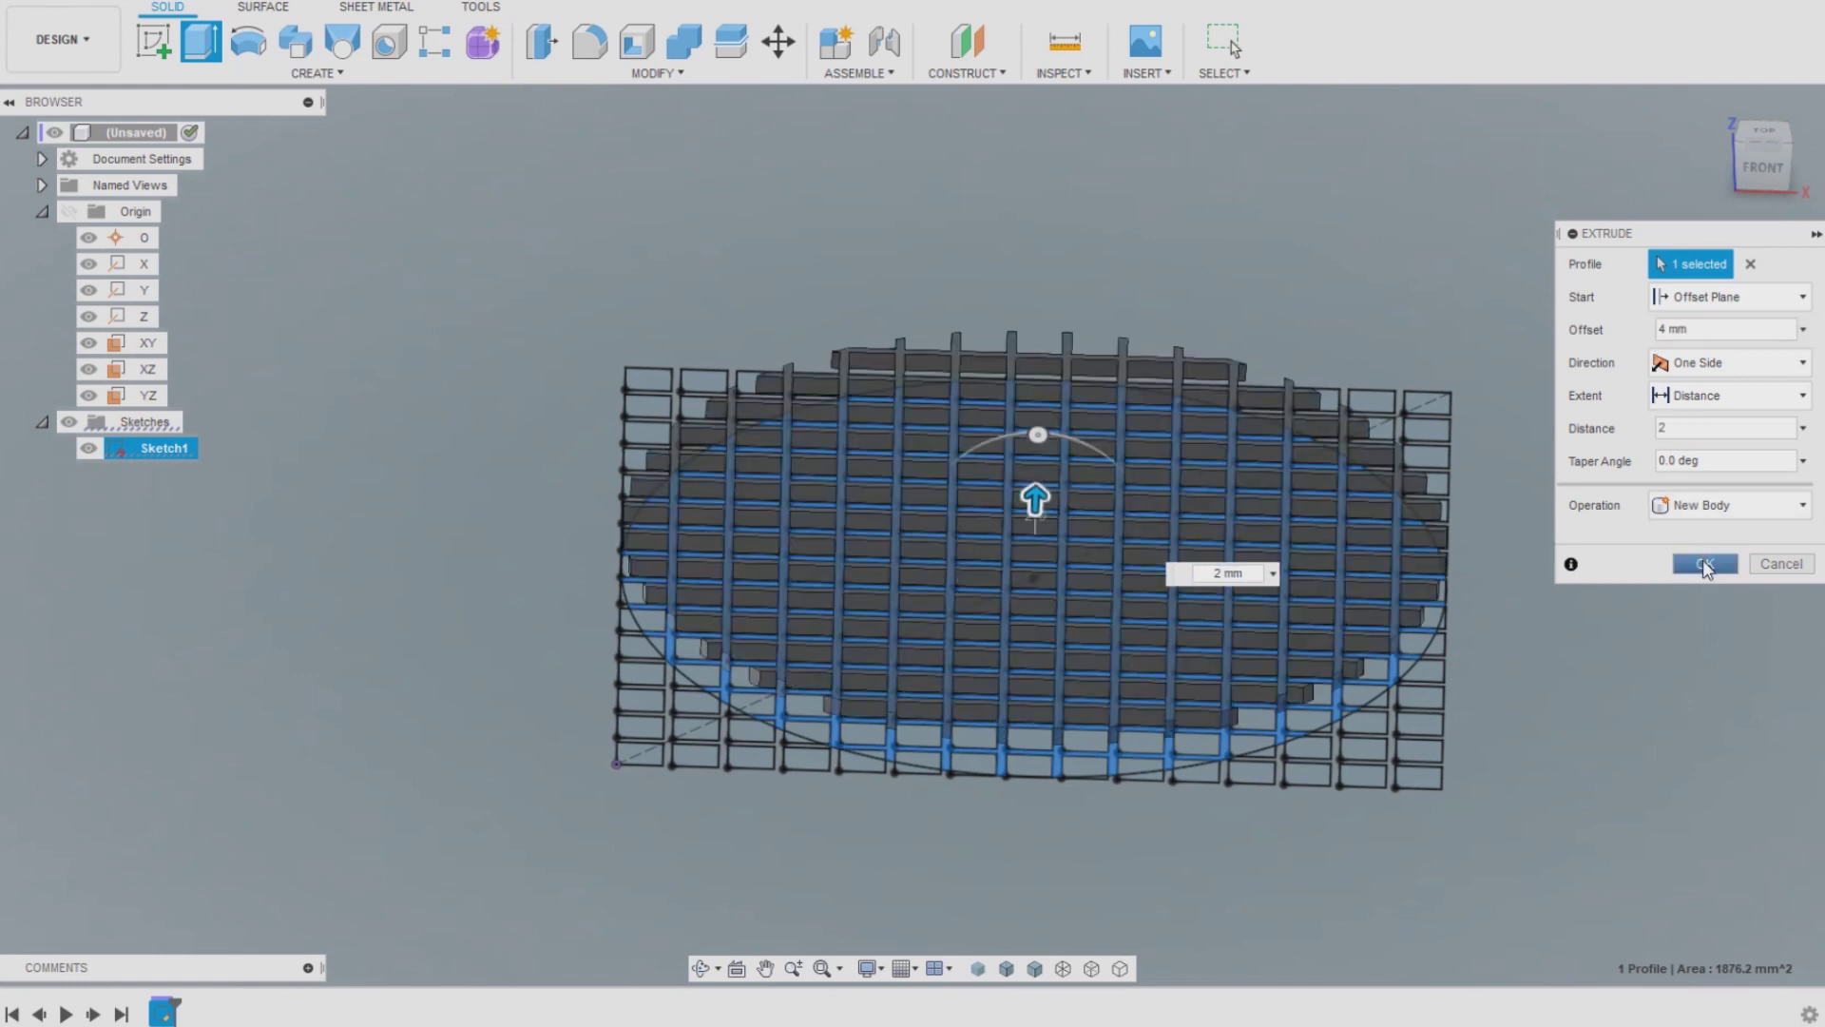
left_click(1704, 565)
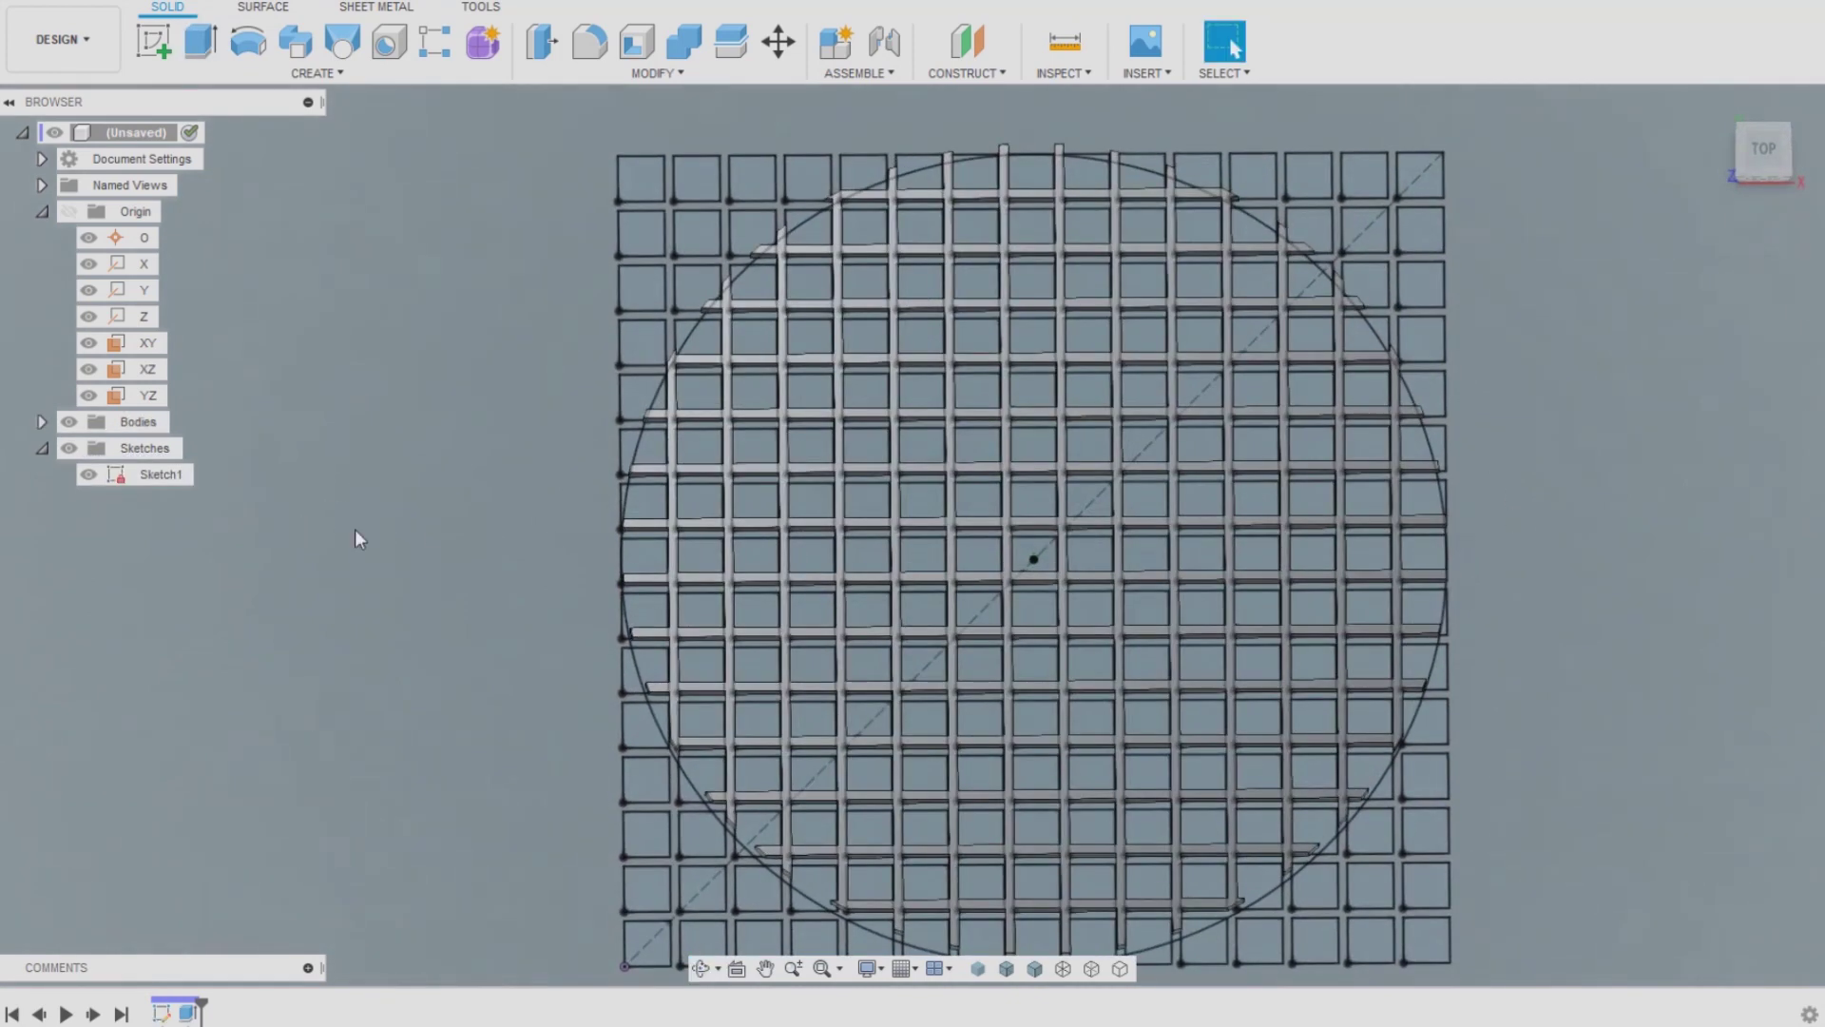
Begin a new XY-plane sketch with a circle from the grid centre to its edge
left_click(155, 52)
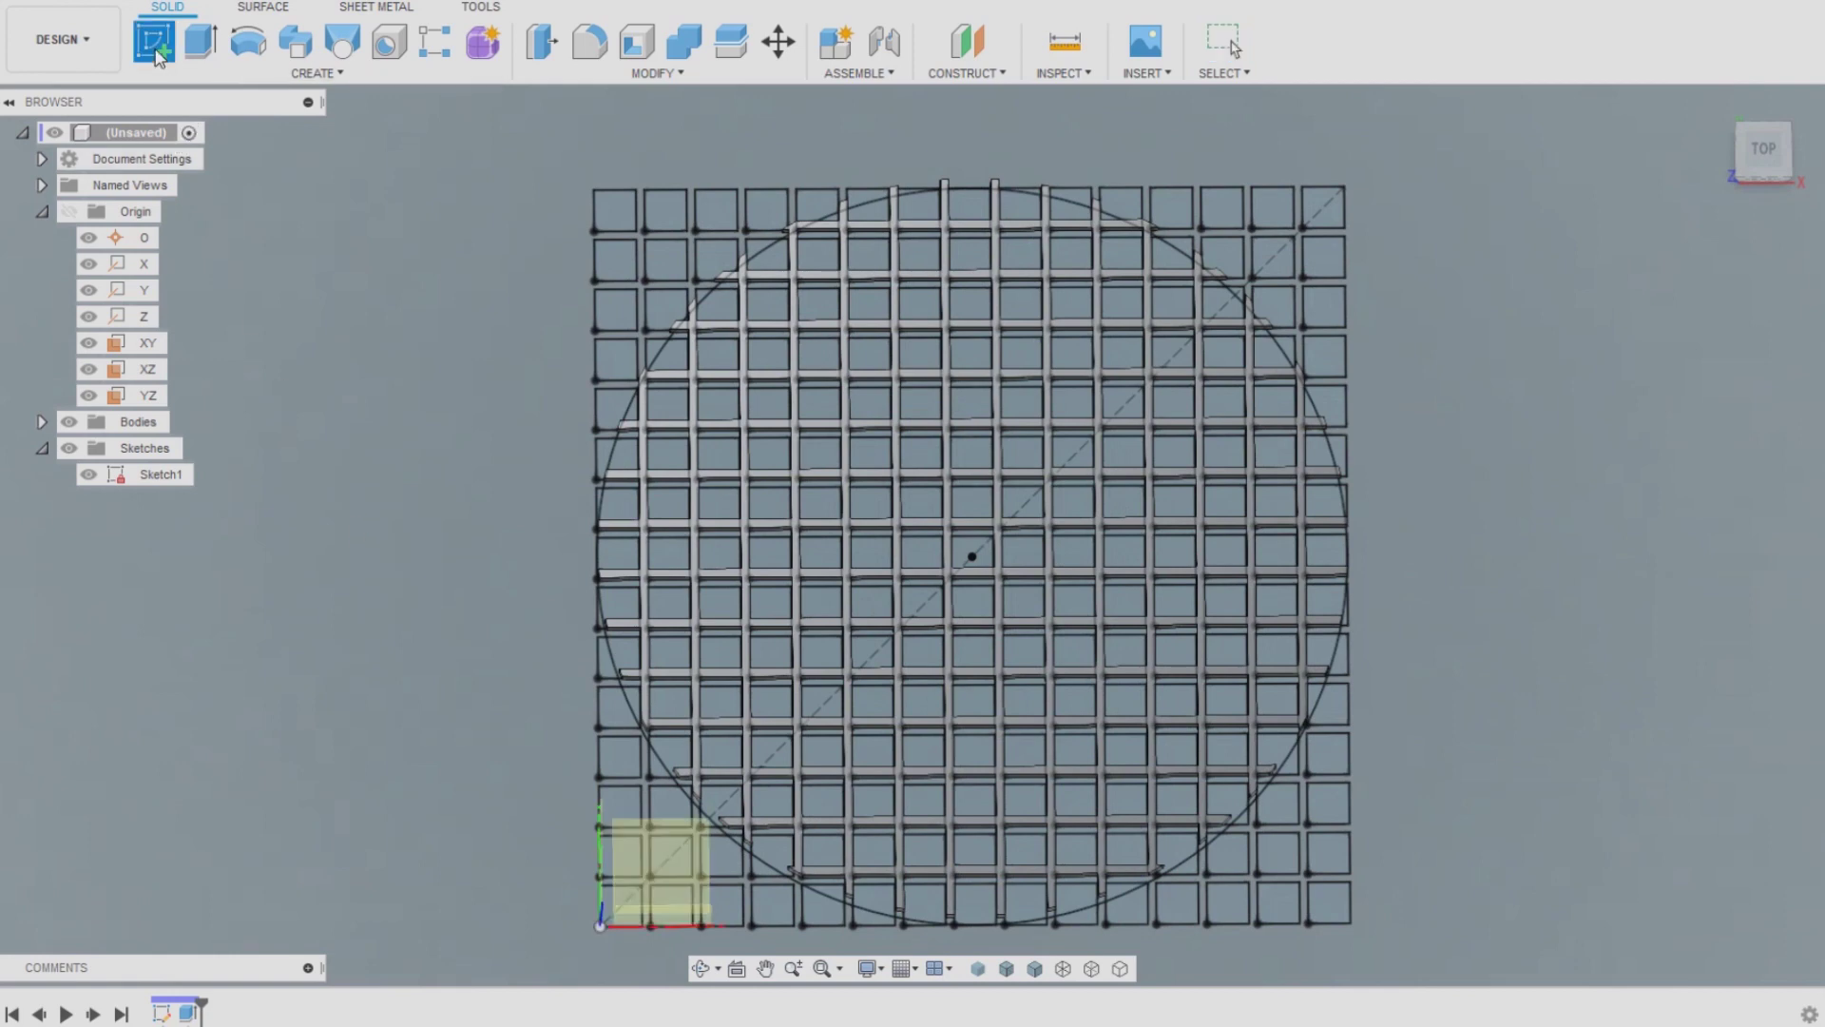
left_click(149, 344)
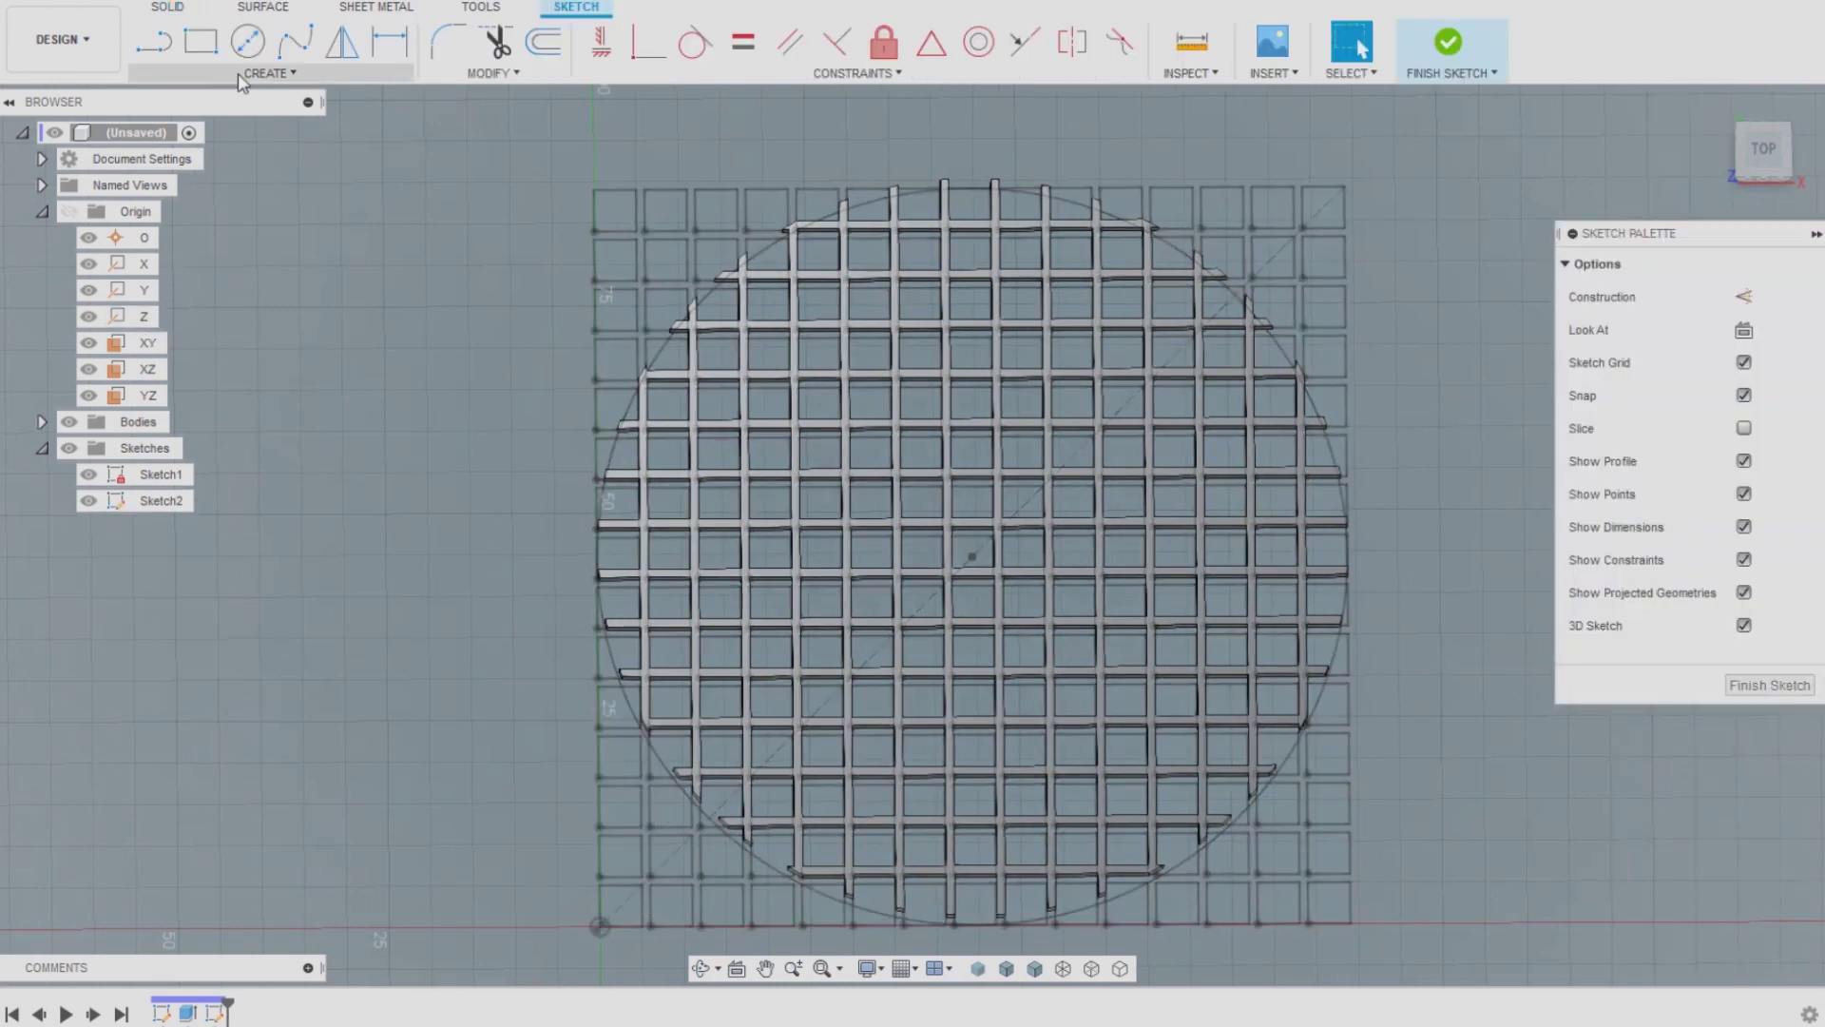
left_click(248, 41)
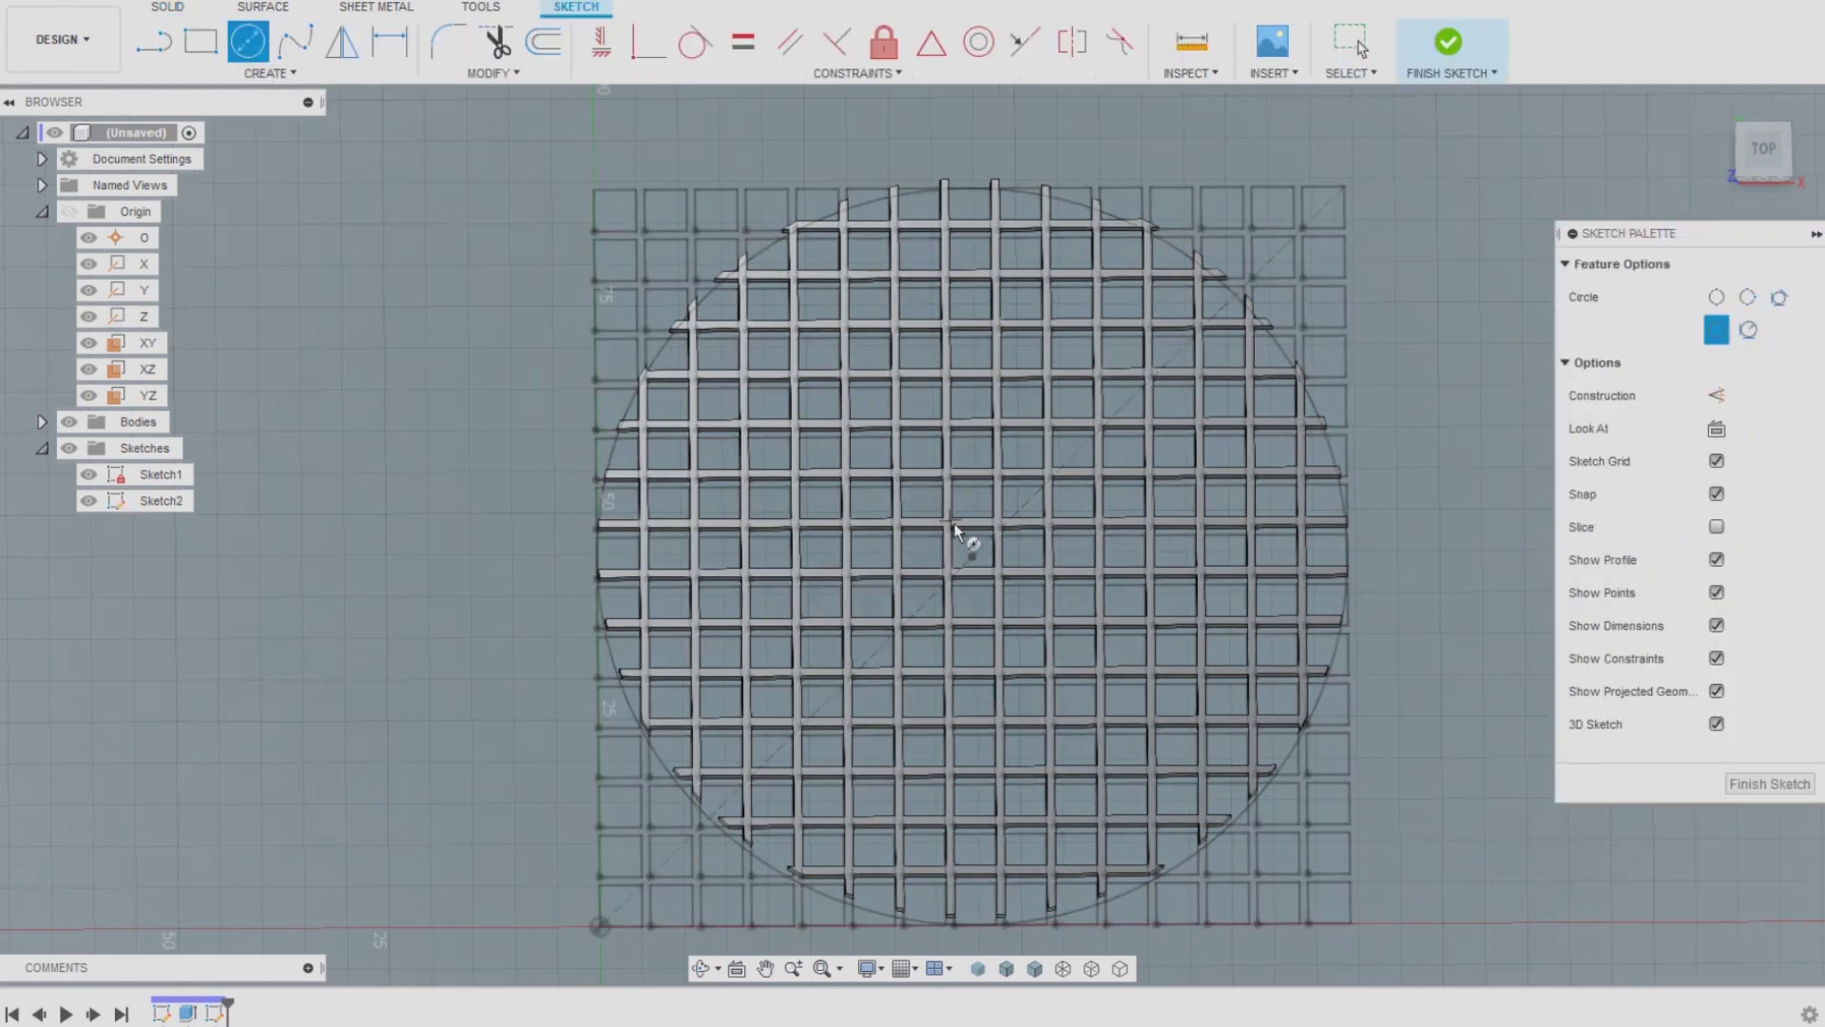
scroll(973, 558, "up", 5)
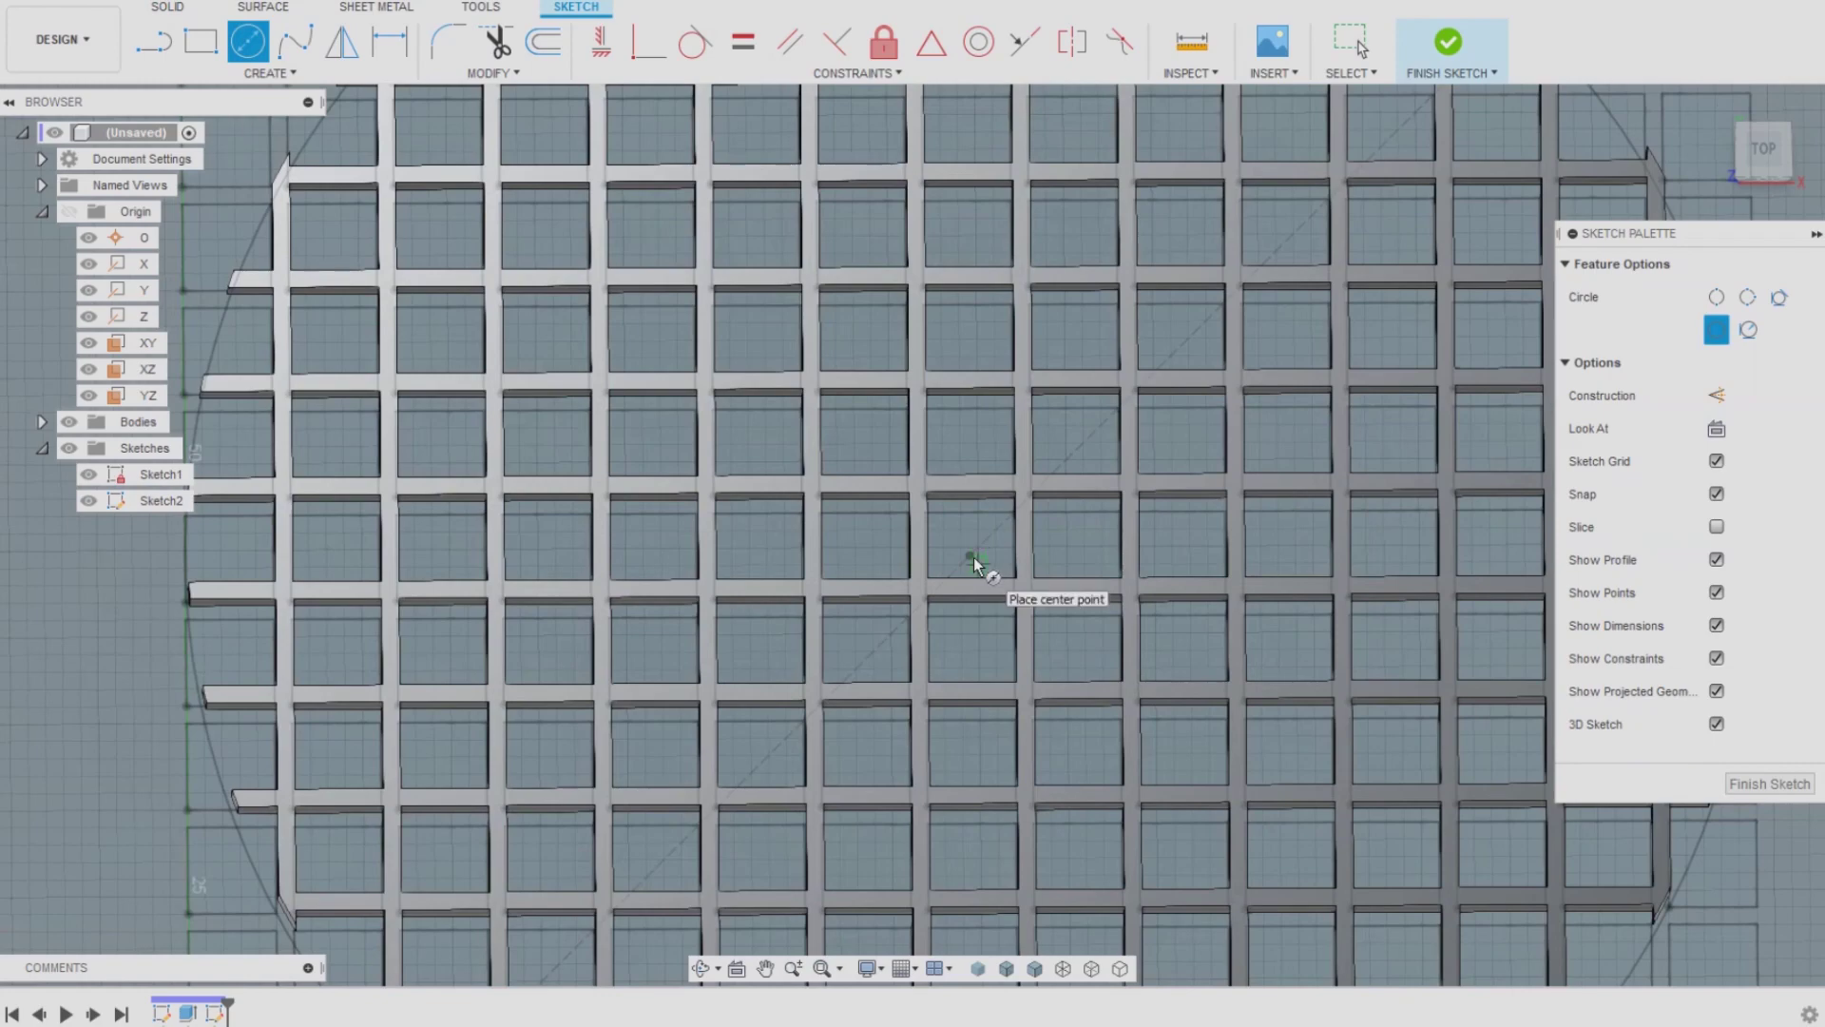
left_click(1757, 161)
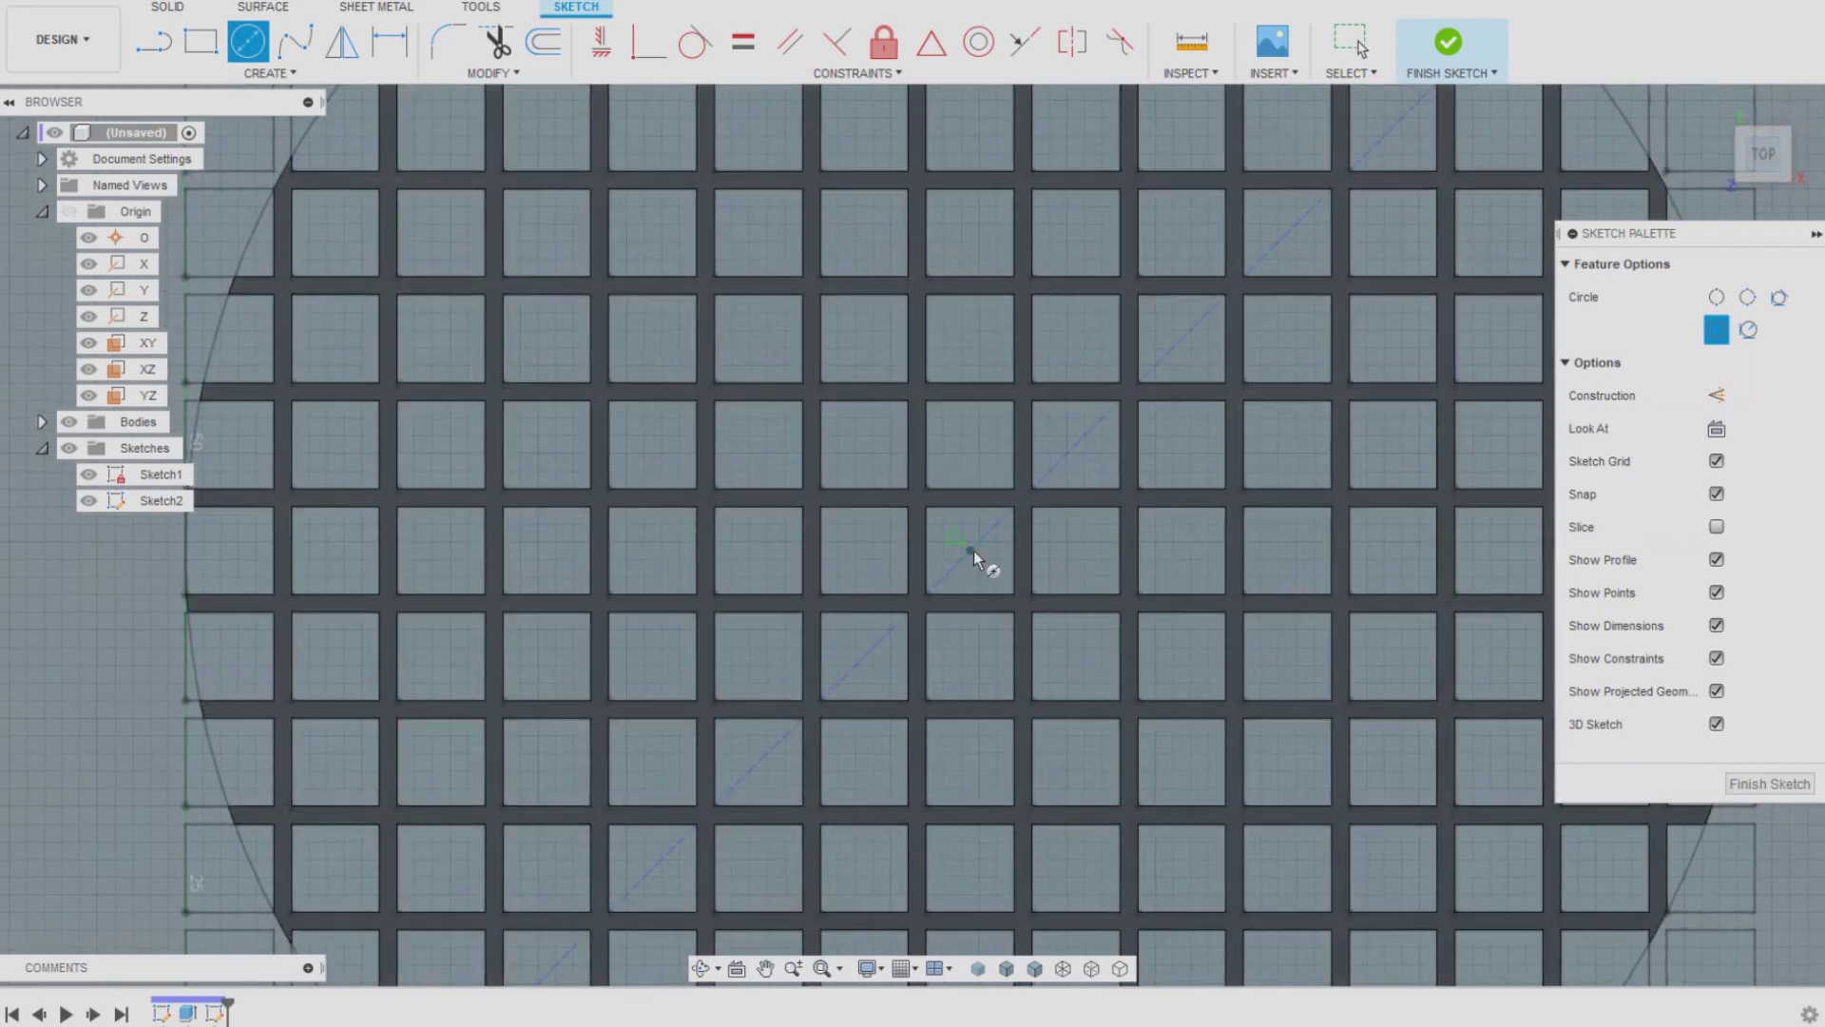
left_click(973, 551)
scroll(974, 551, "down", 5)
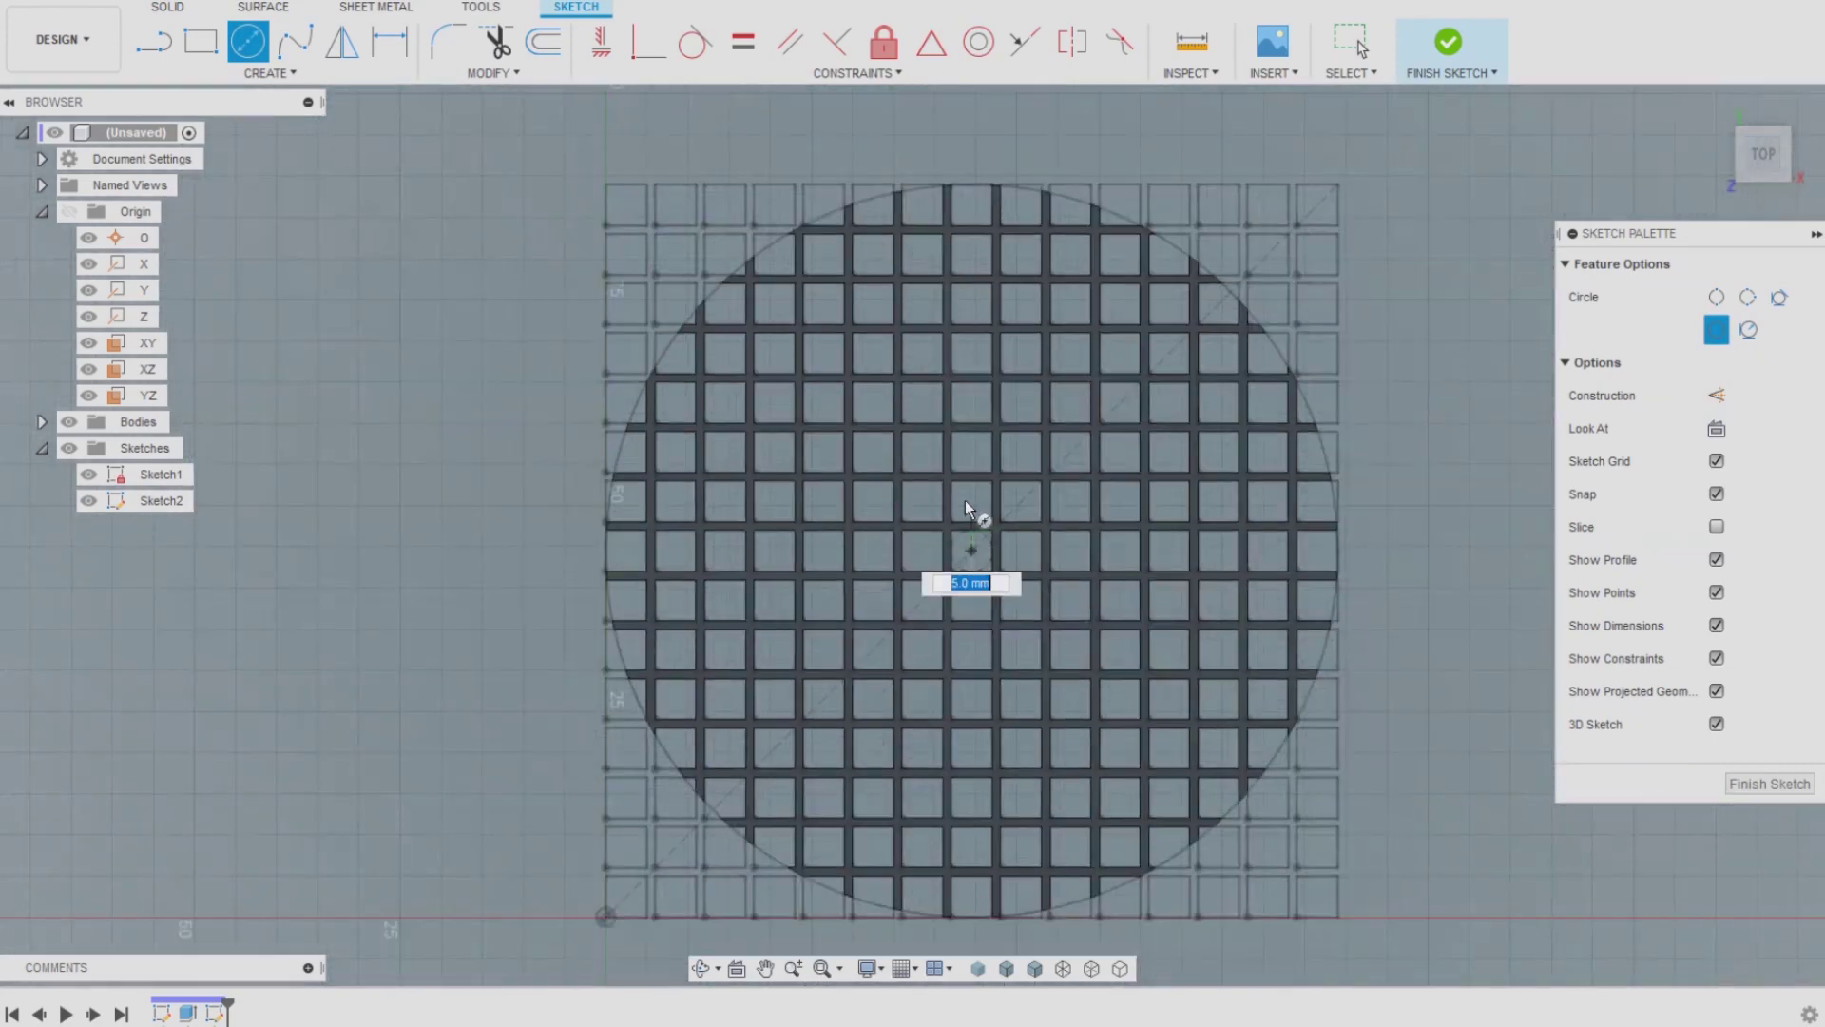
left_click(972, 183)
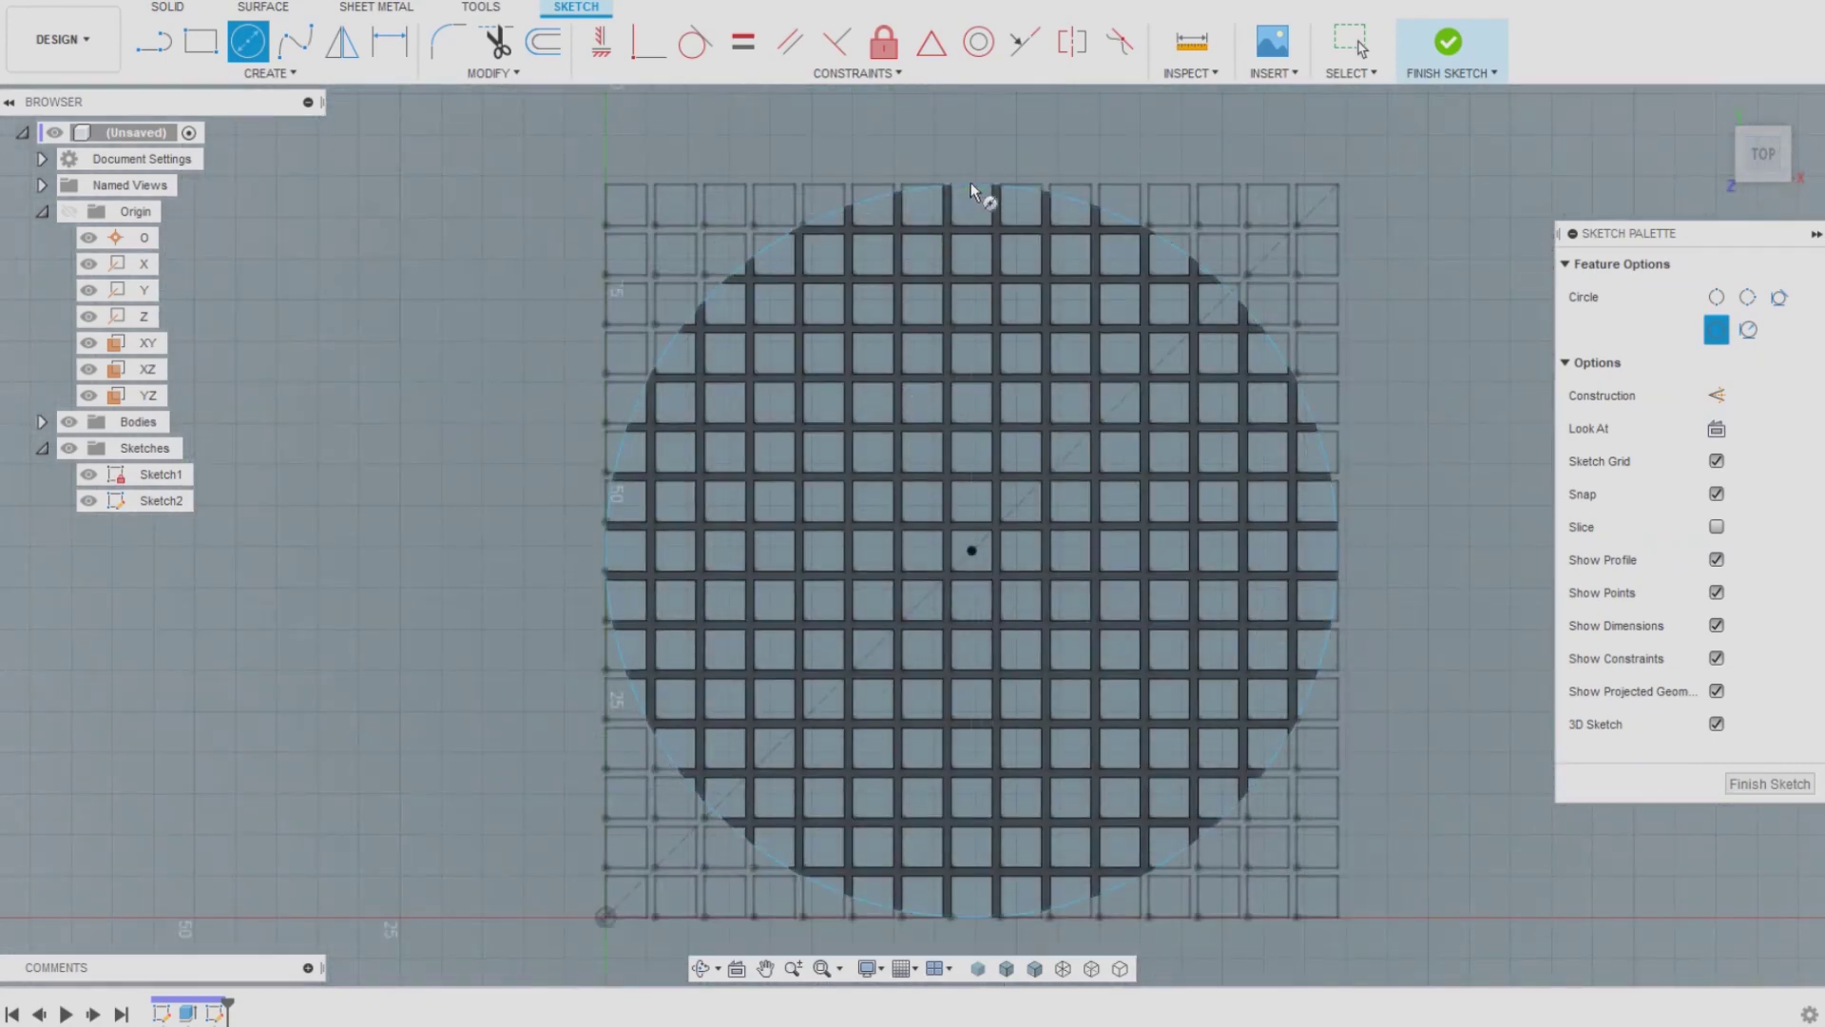
Draw a 160 mm circle at the grid centre, finish the sketch, and hide Sketch1
left_click(973, 550)
type("9")
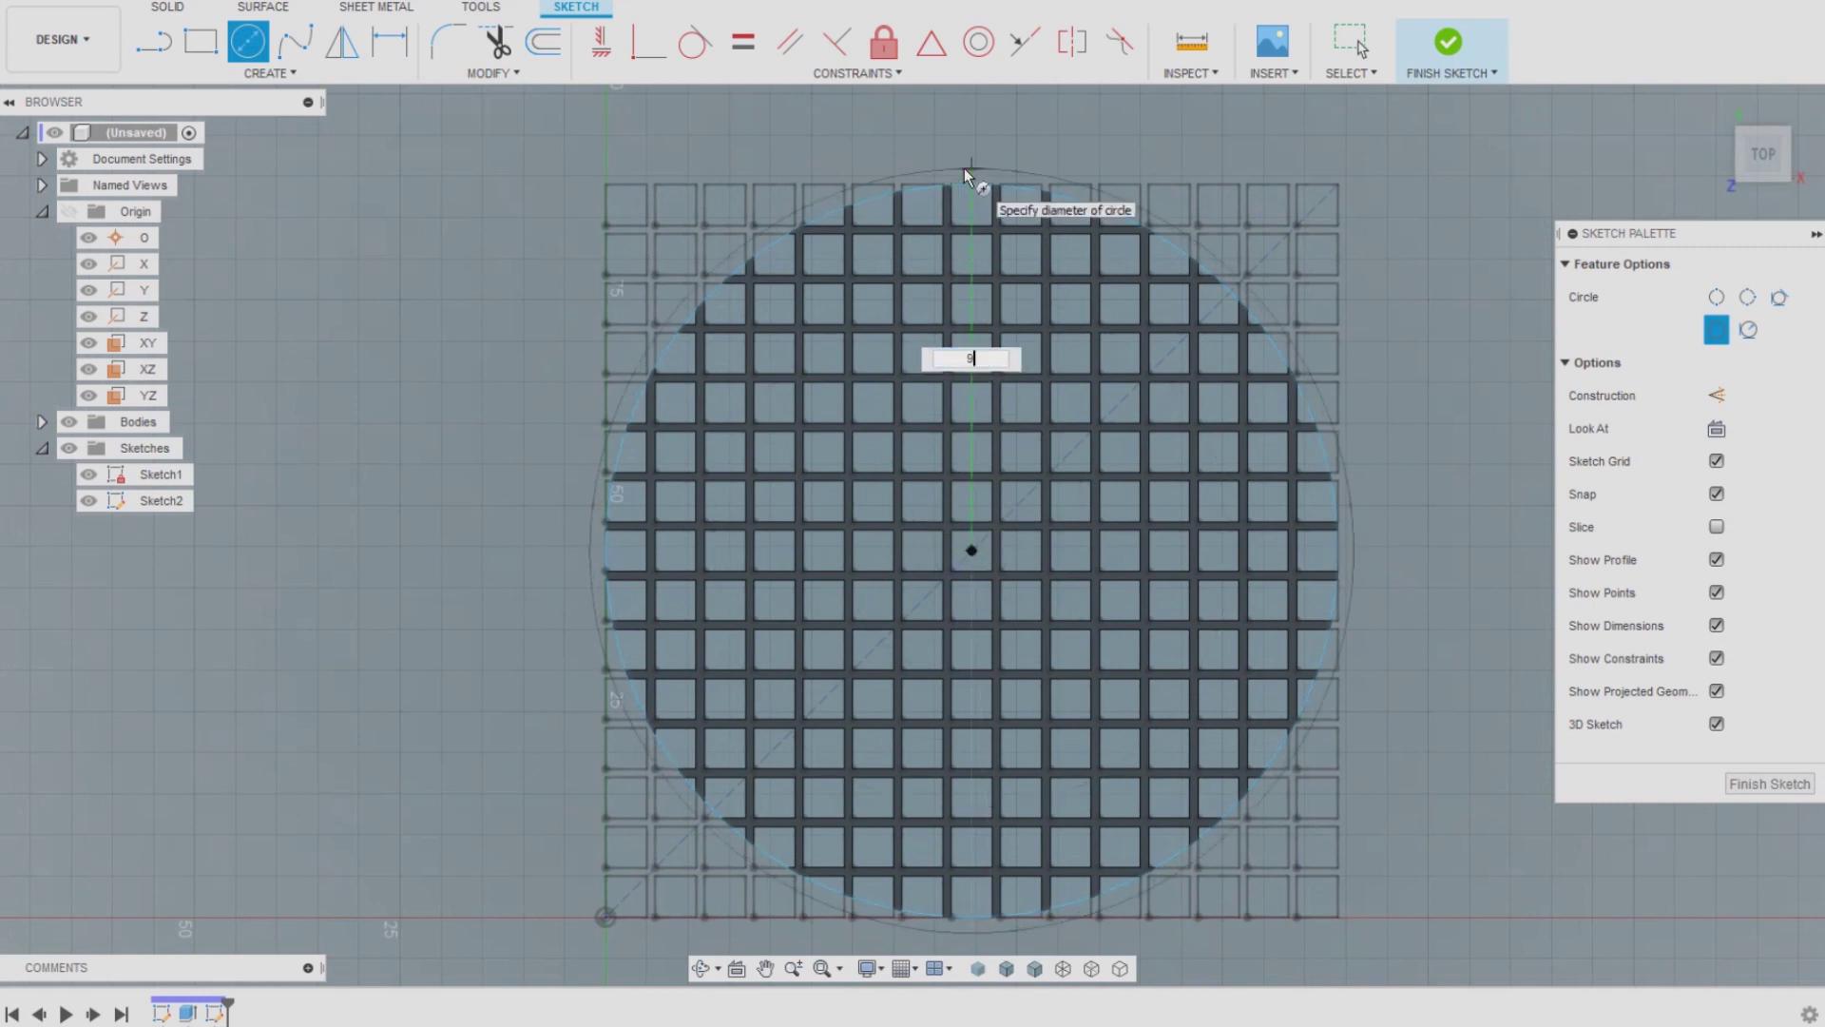
key("BackSpace")
type("160")
key("Return")
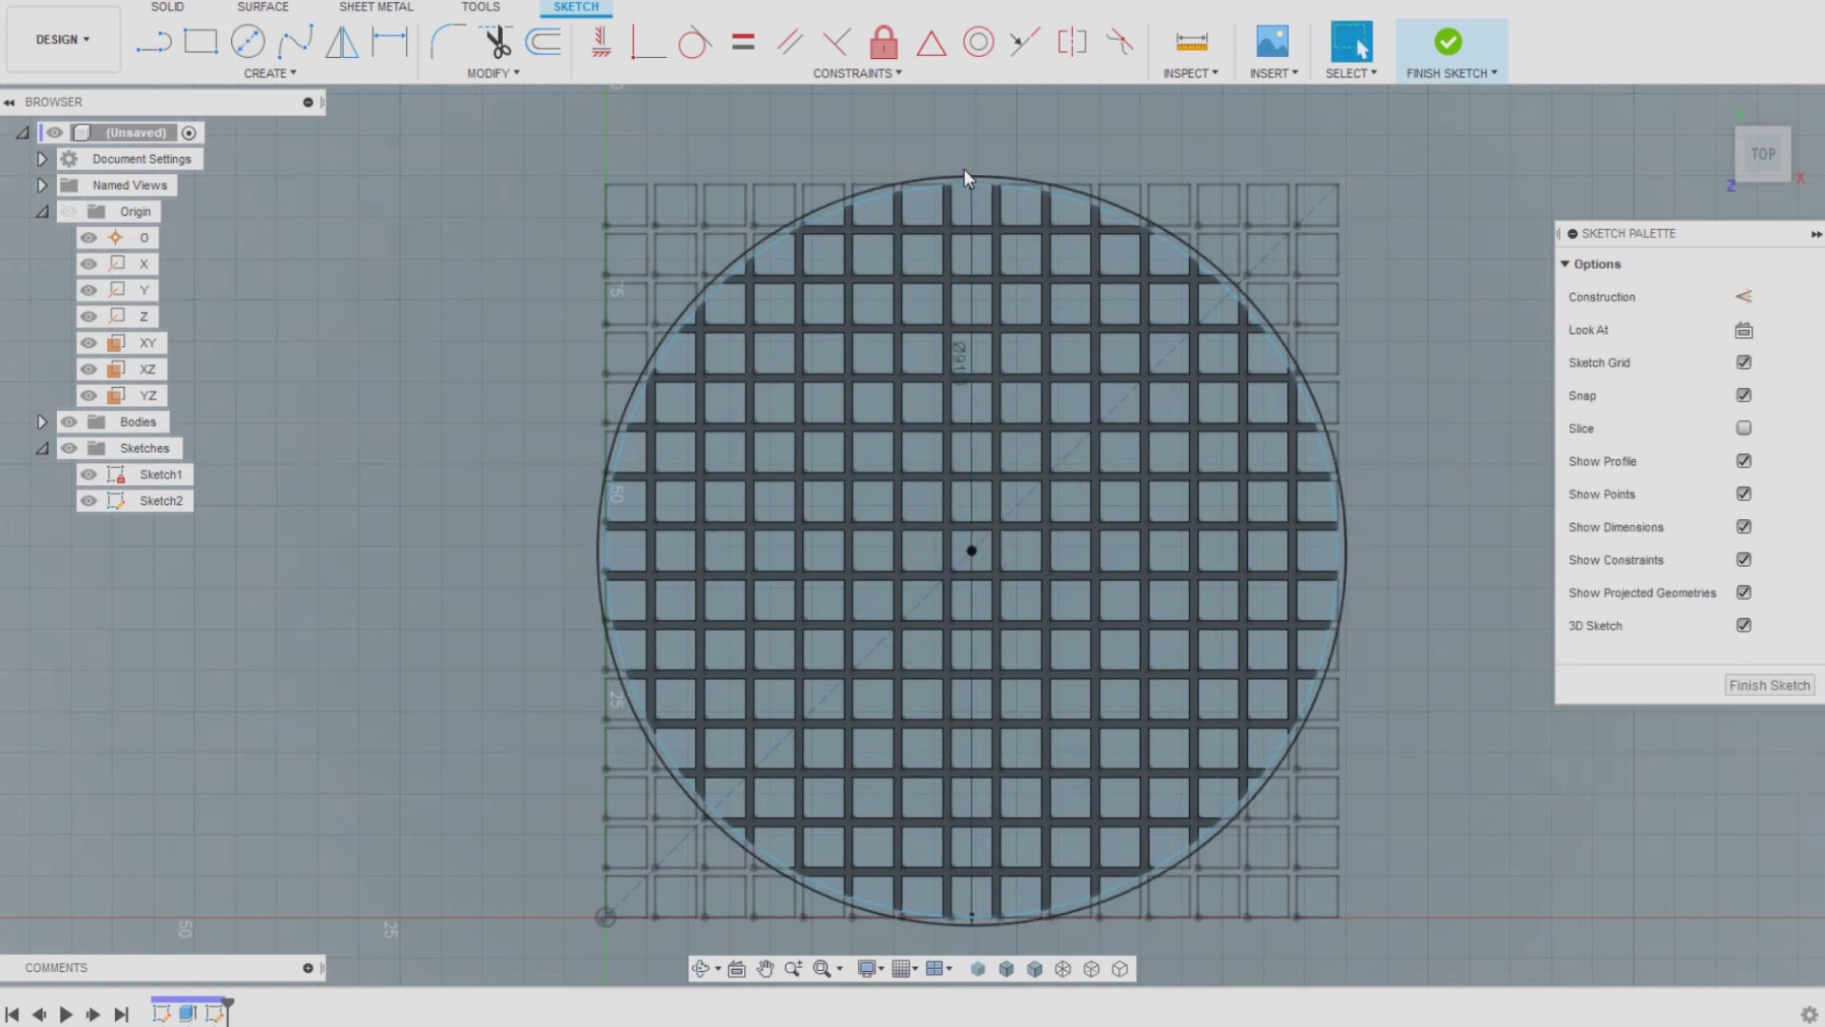
left_click(1445, 48)
middle_click_drag(1497, 325, 1489, 393, "shift")
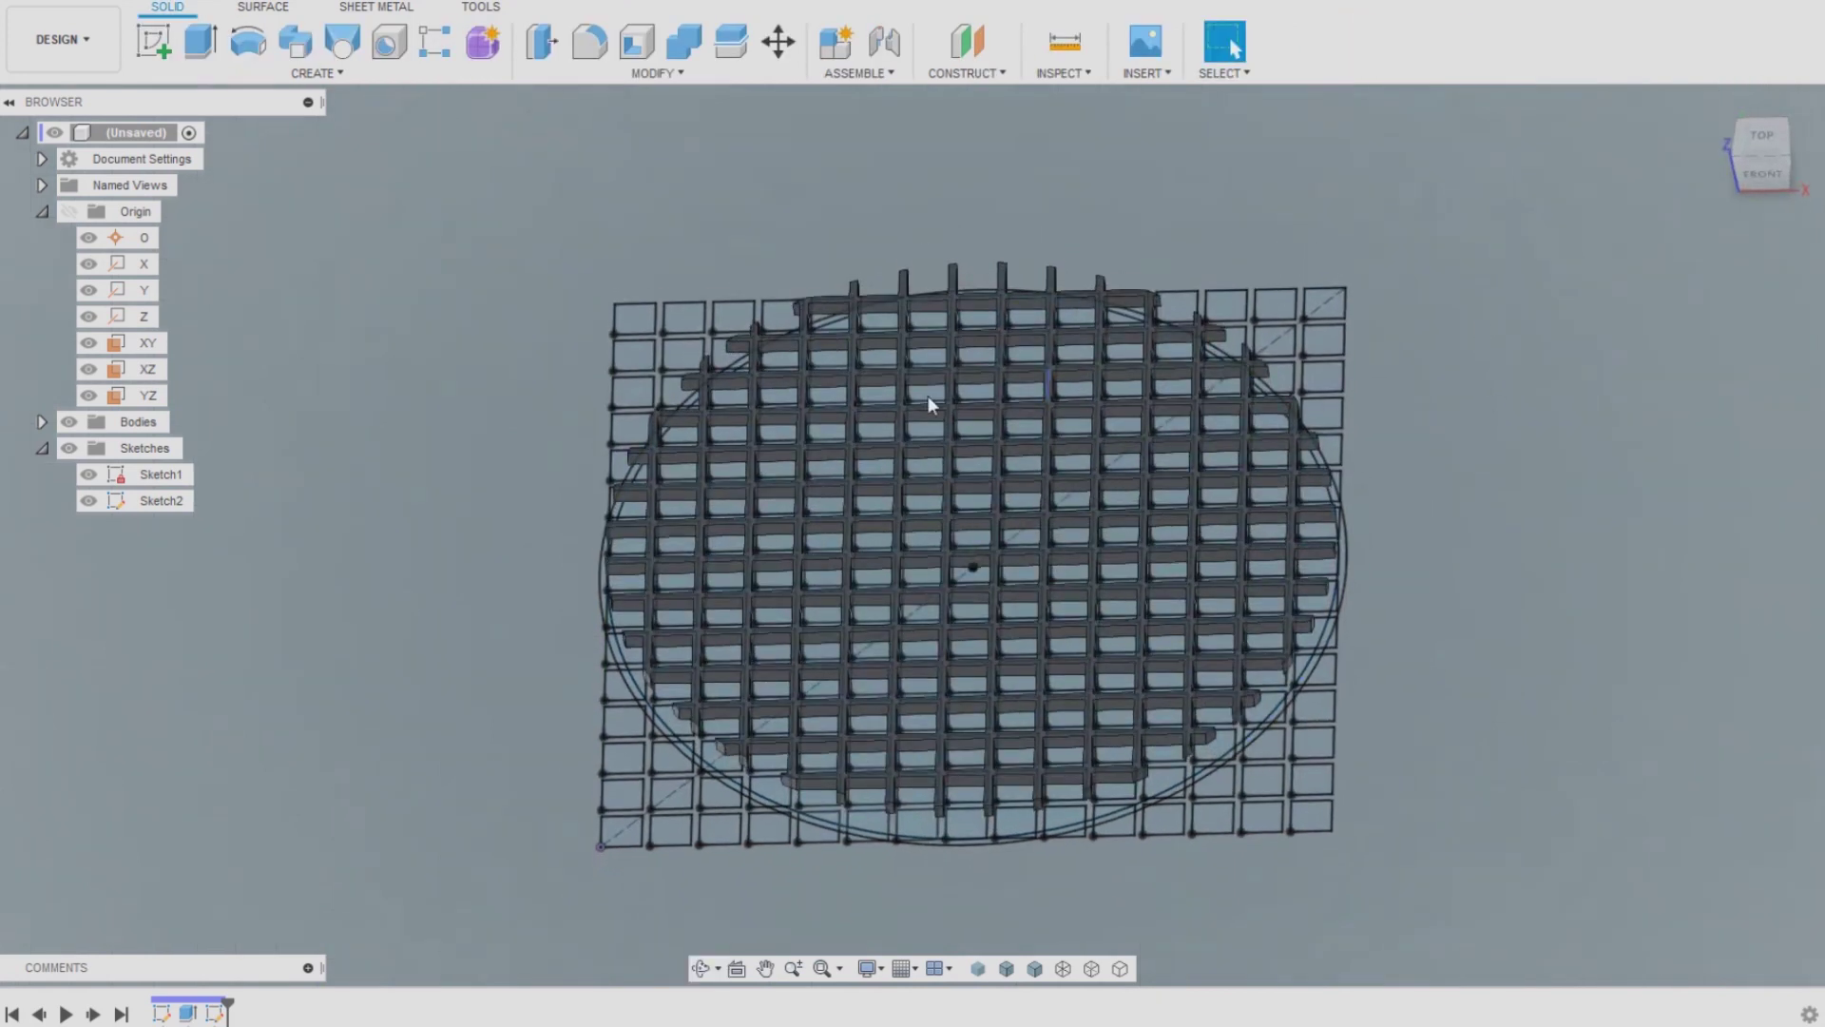
left_click(89, 475)
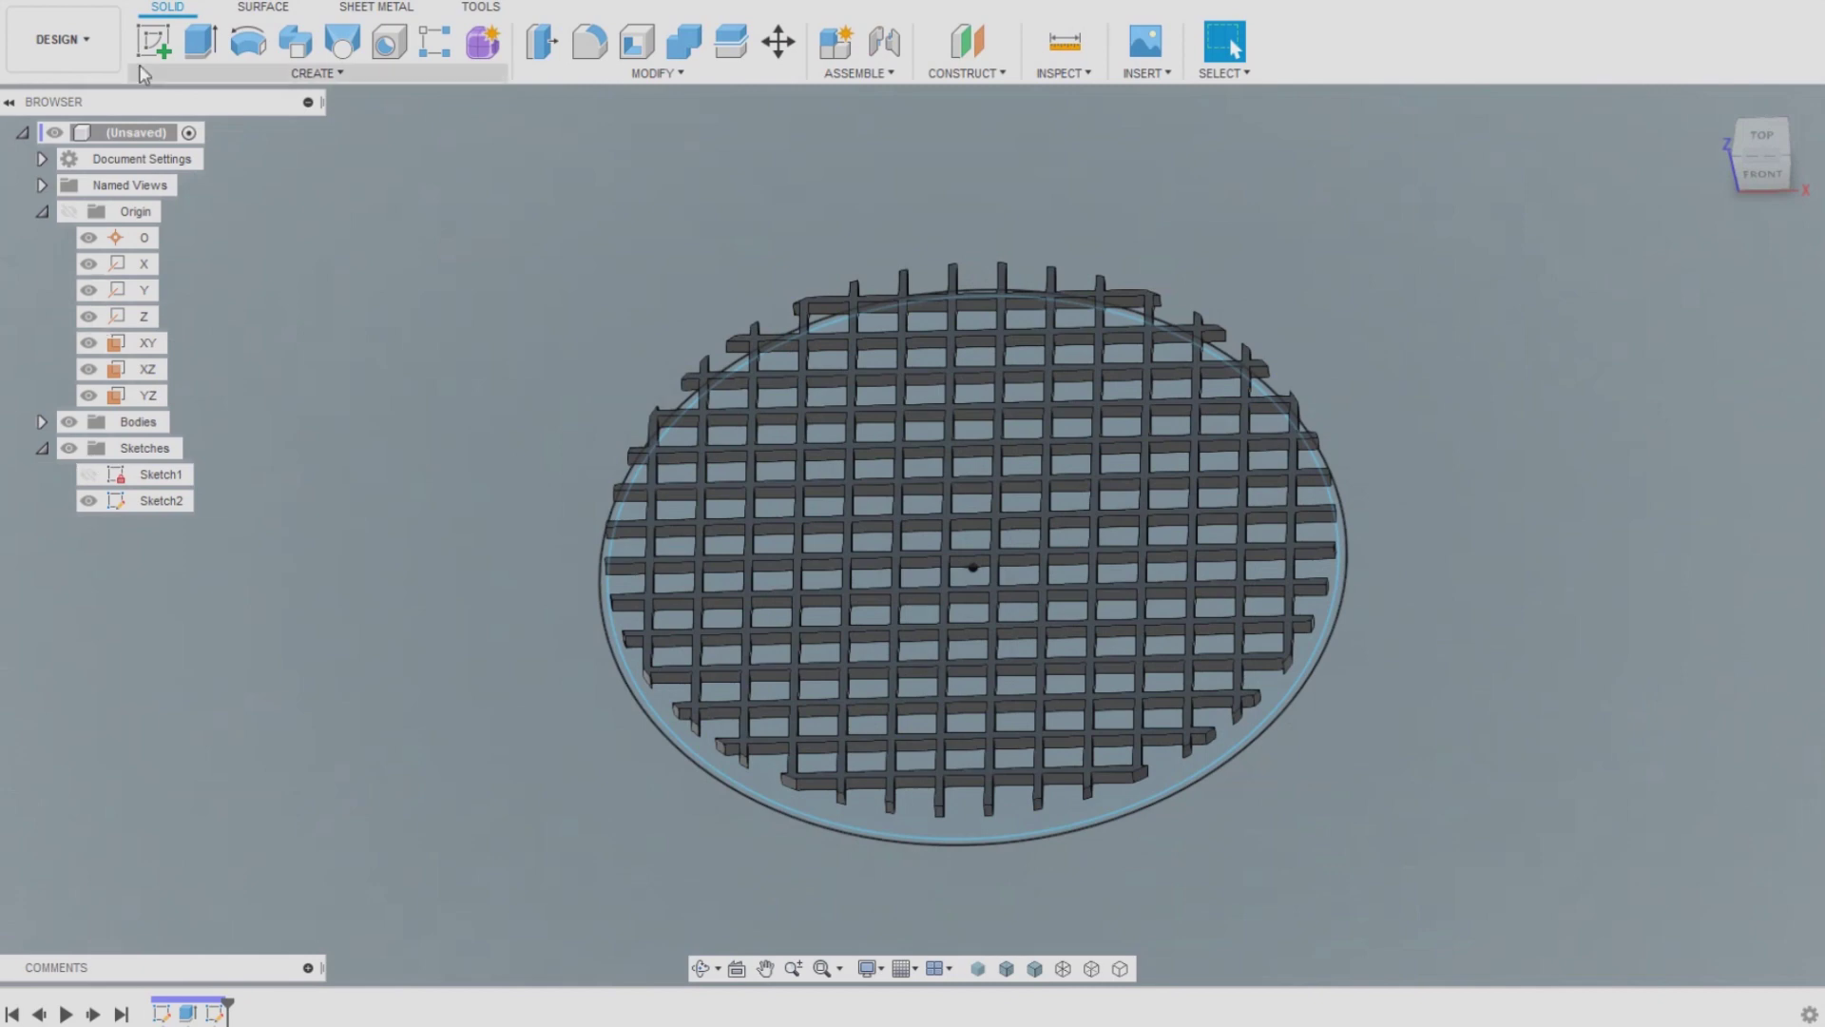
Extrude the outer ring 10 mm as a Join, then hide Sketch2
left_click(201, 41)
scroll(514, 618, "up", 3)
scroll(728, 642, "up", 3)
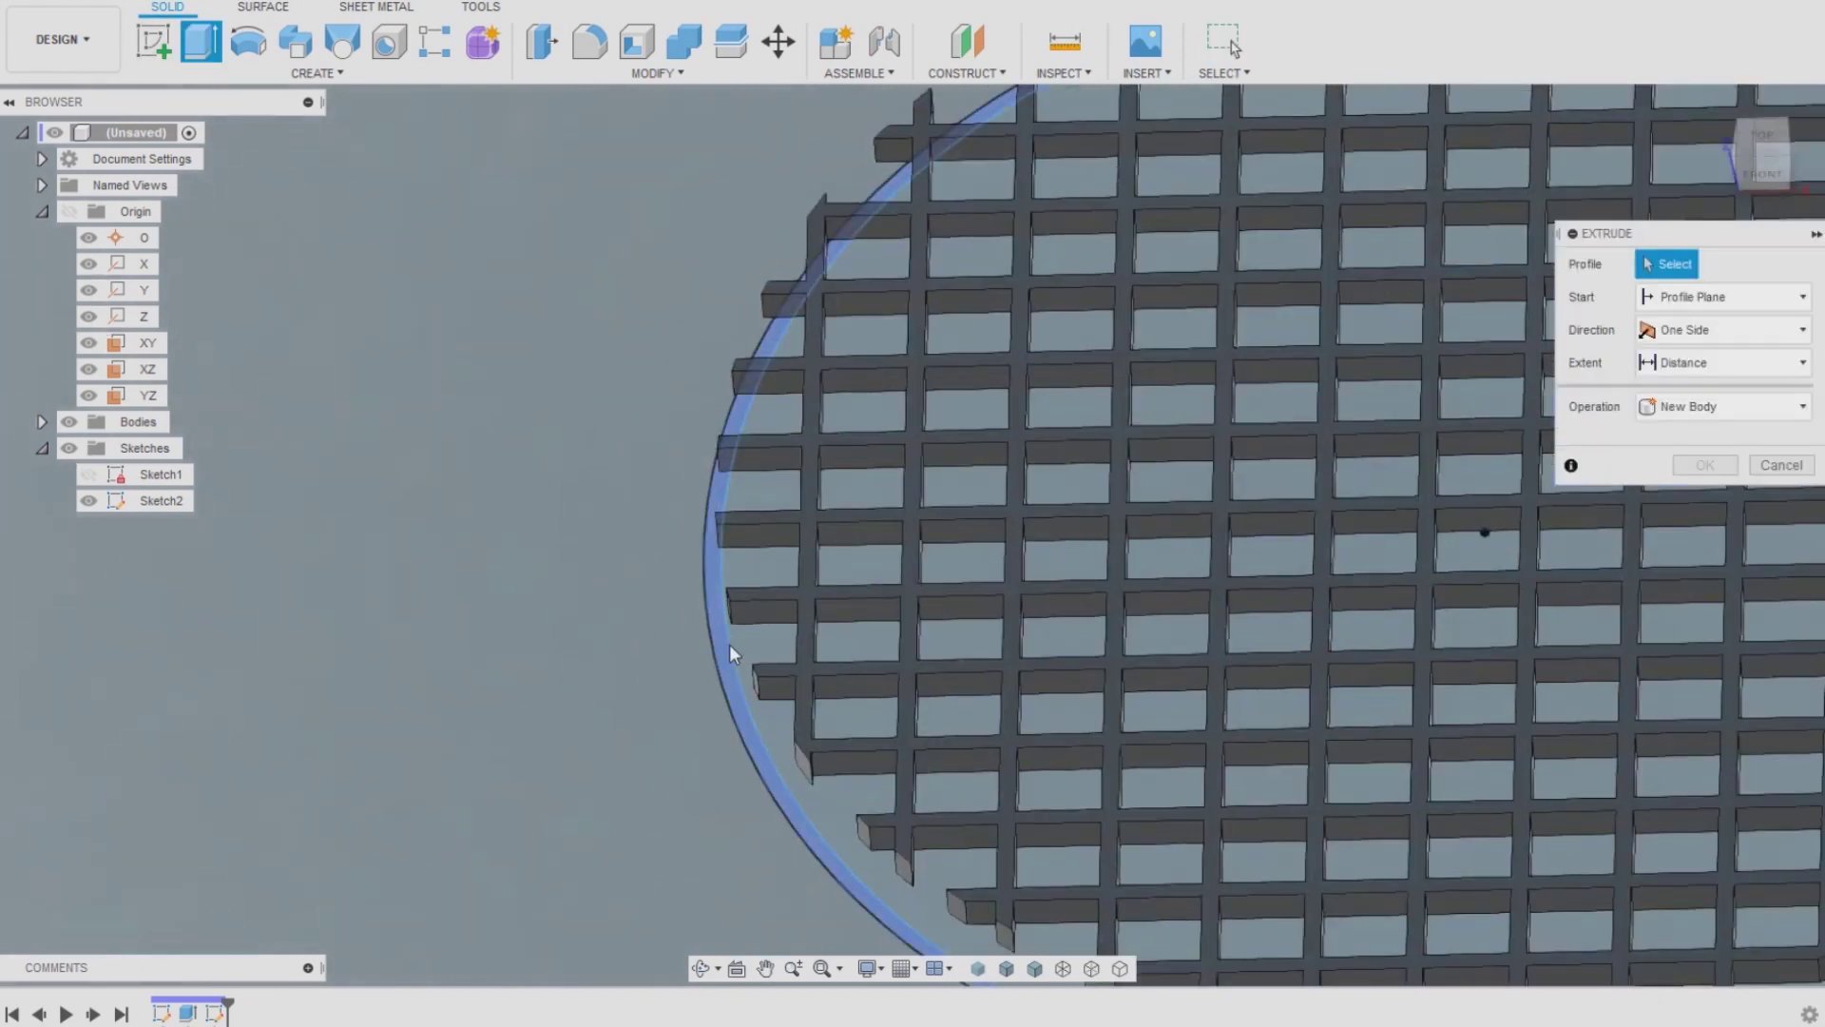
left_click(726, 654)
scroll(726, 651, "down", 5)
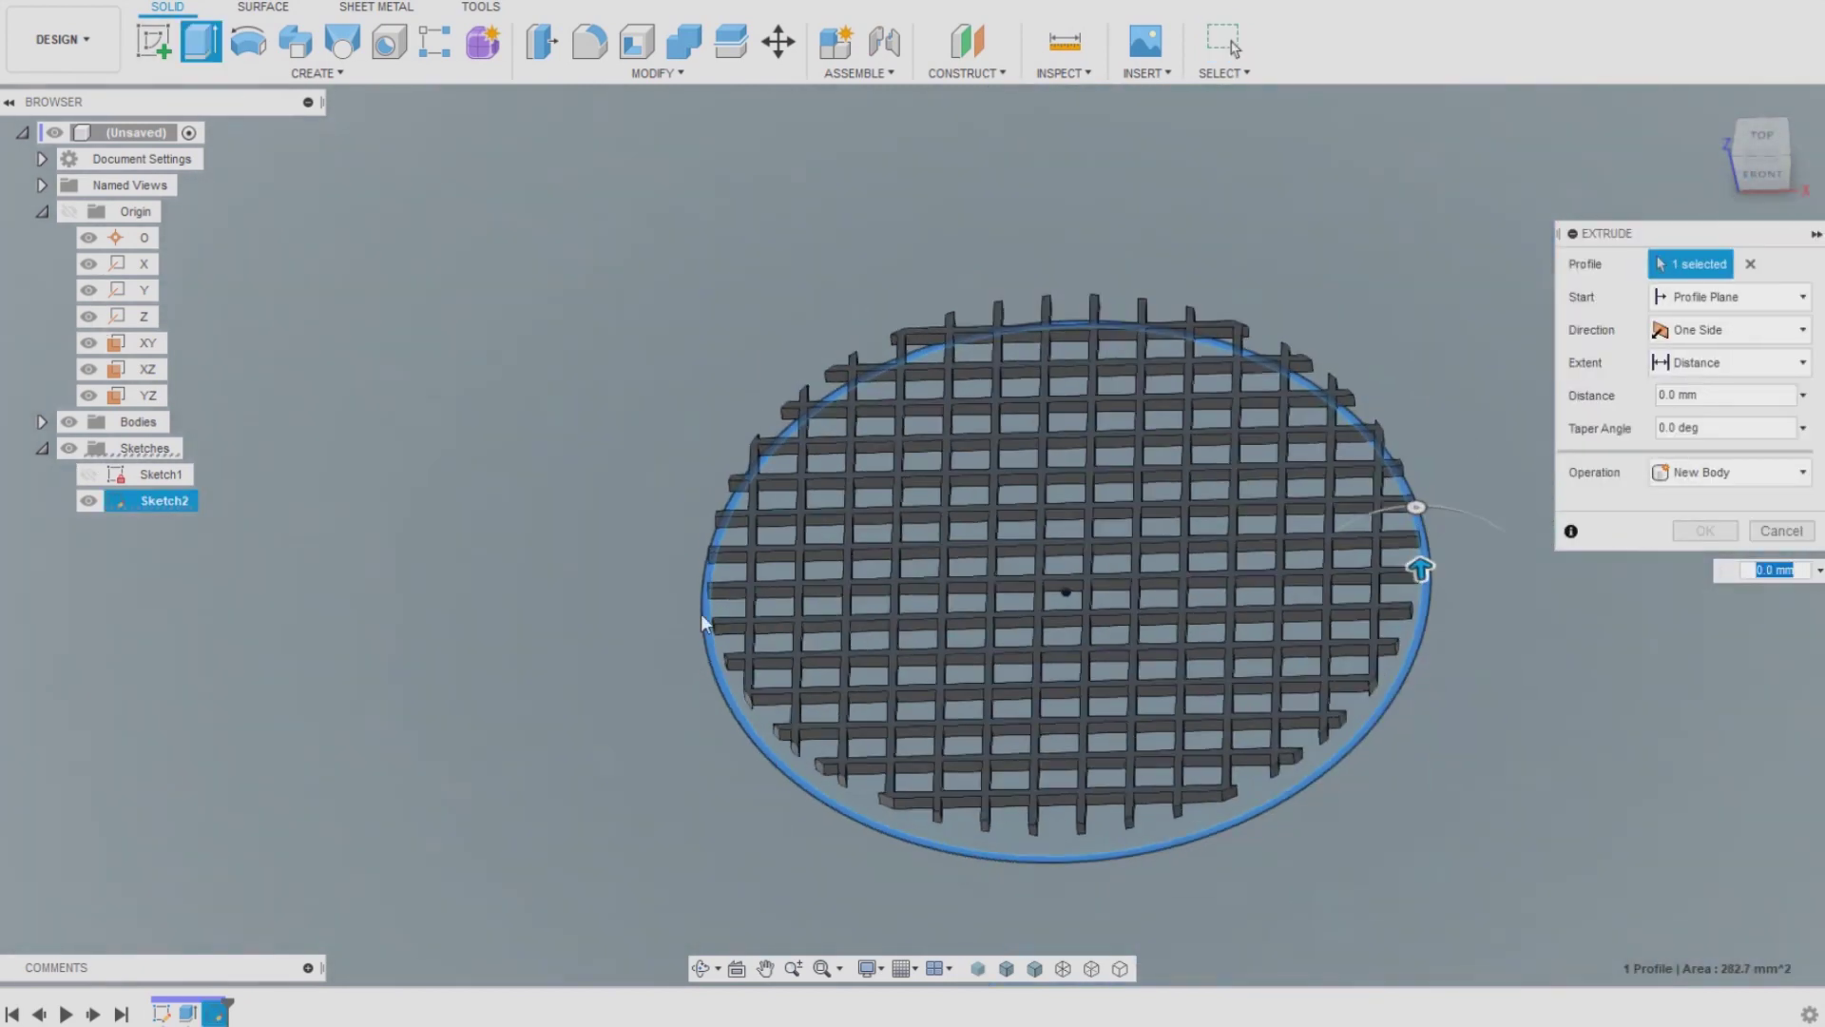
type("10")
key("Return")
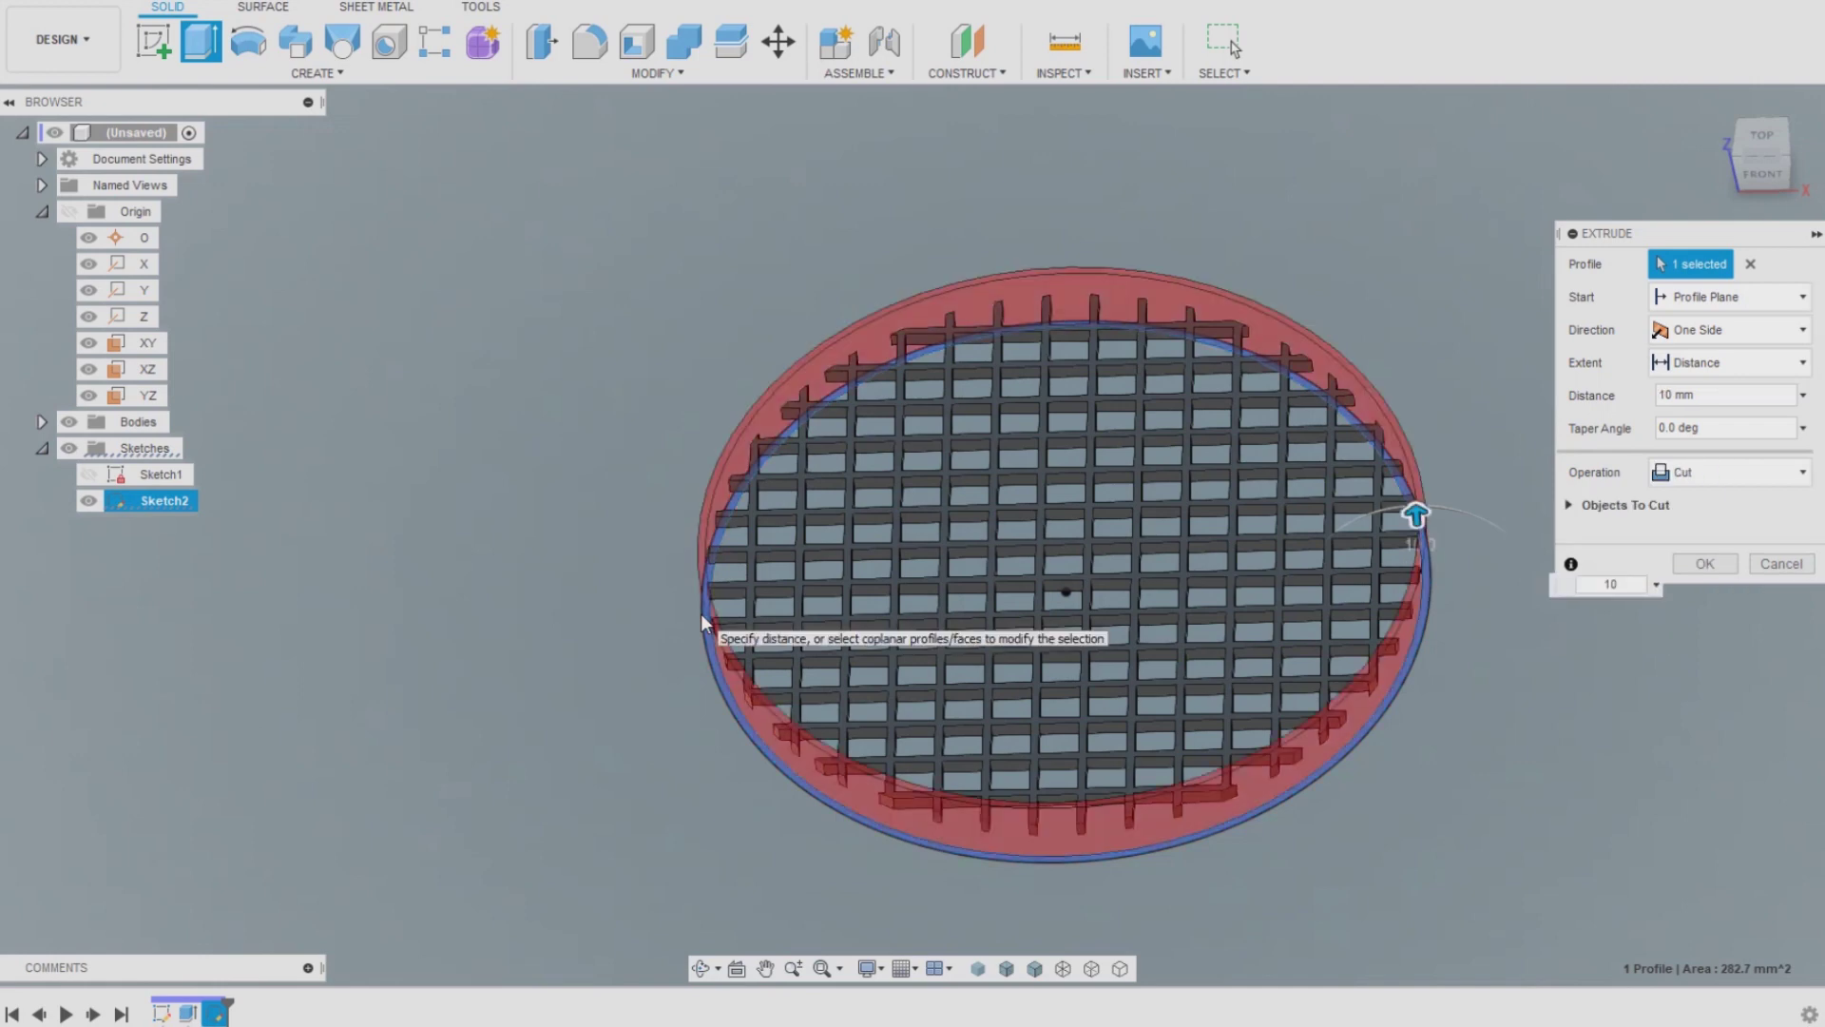
left_click(1696, 472)
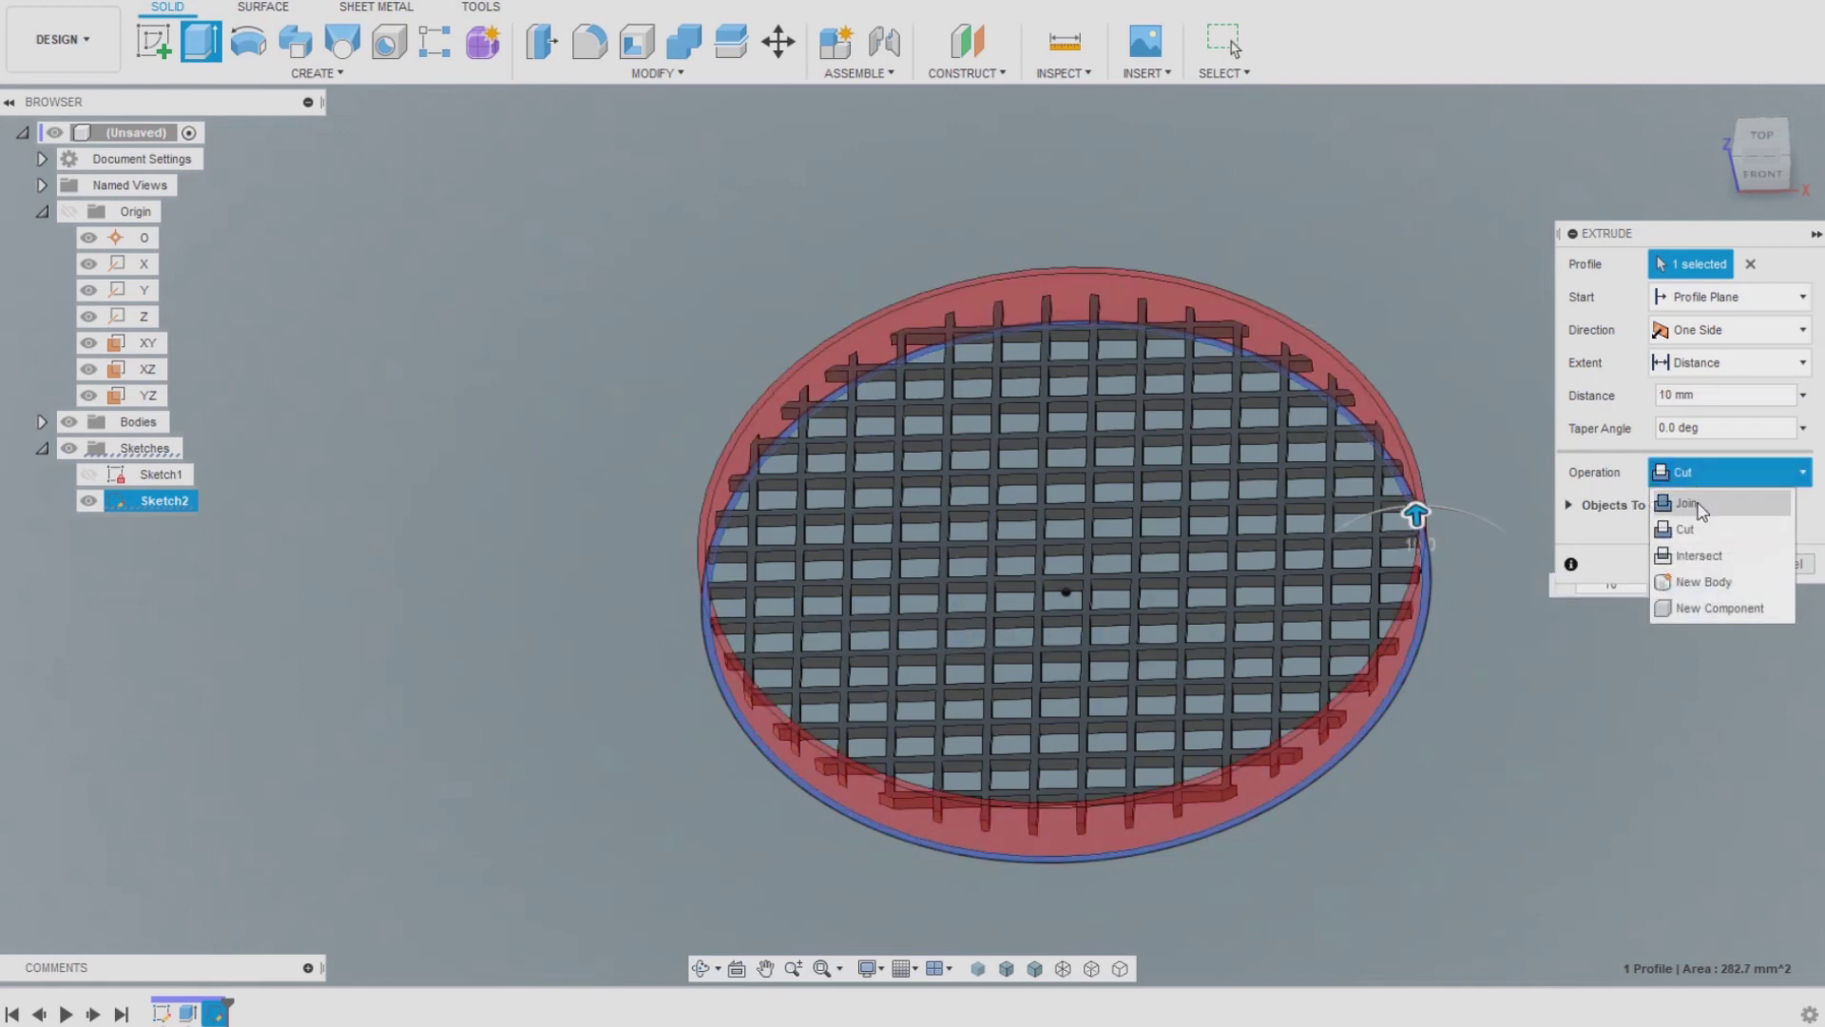
left_click(1702, 530)
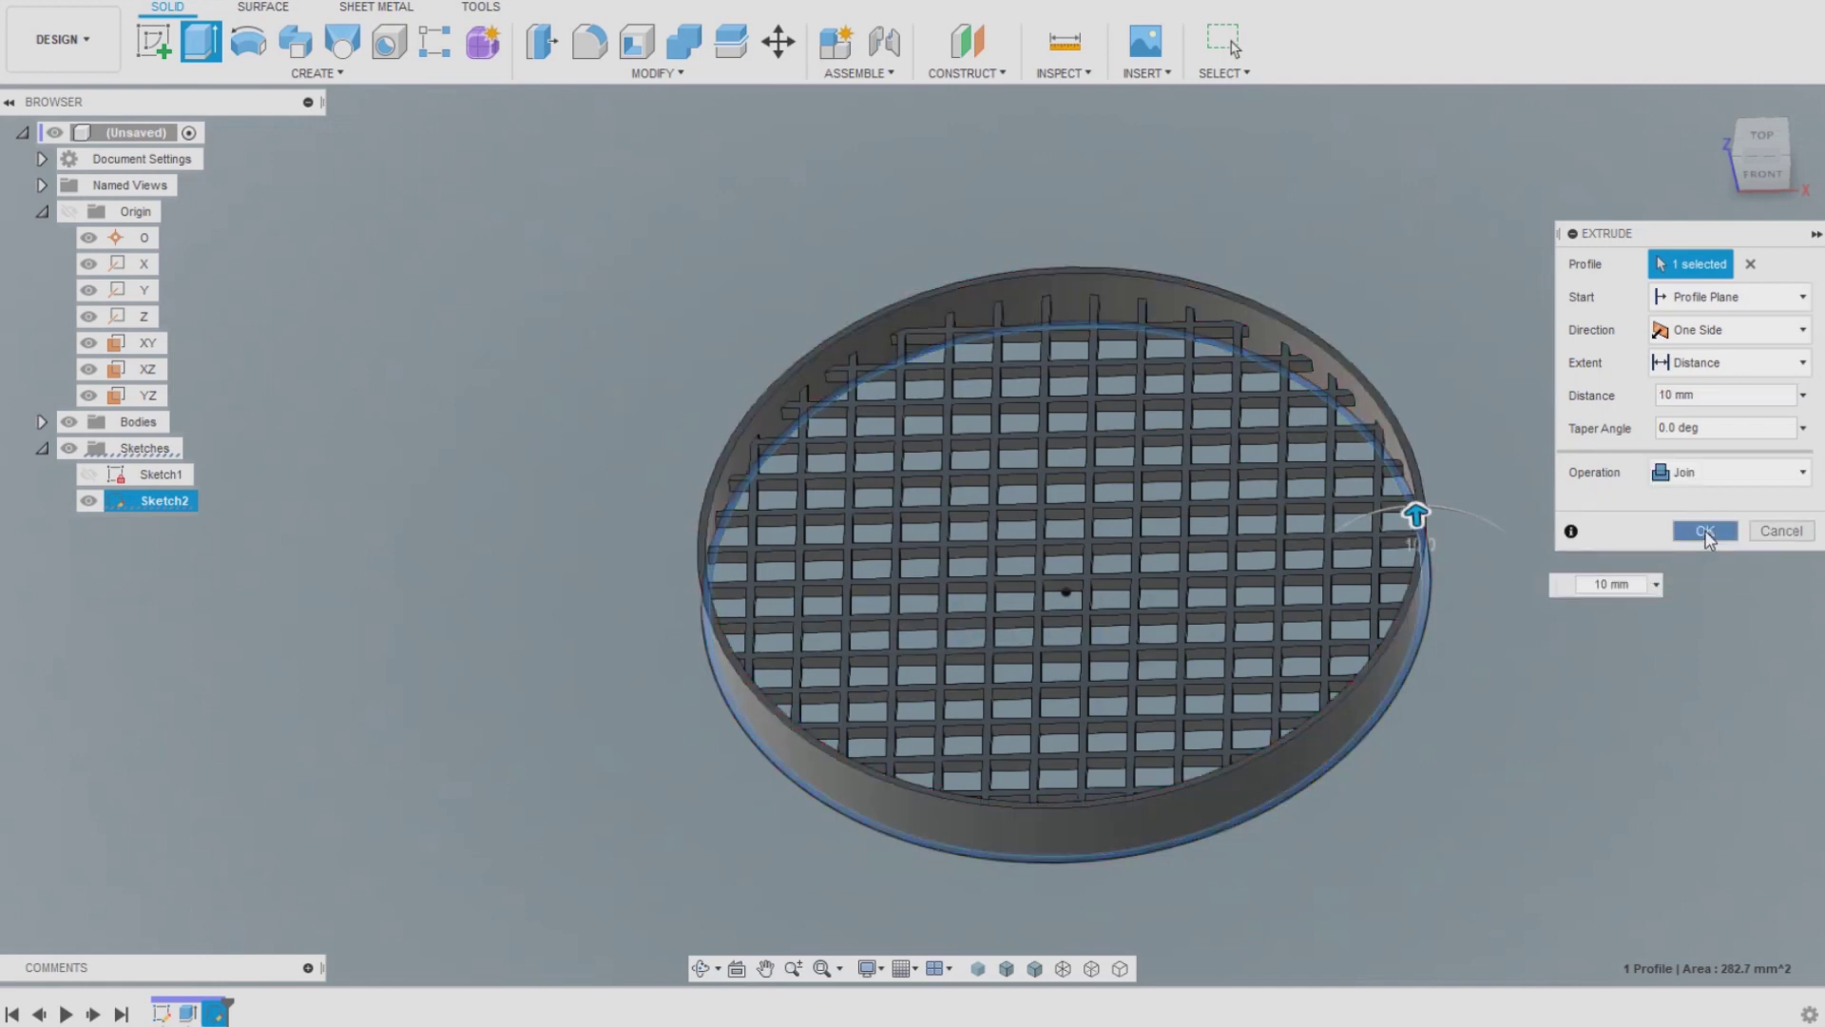
left_click(88, 500)
mouse_move(412, 354)
middle_mouse_down("shift")
mouse_move(455, 411)
mouse_move(391, 392)
mouse_move(436, 408)
middle_mouse_up("shift")
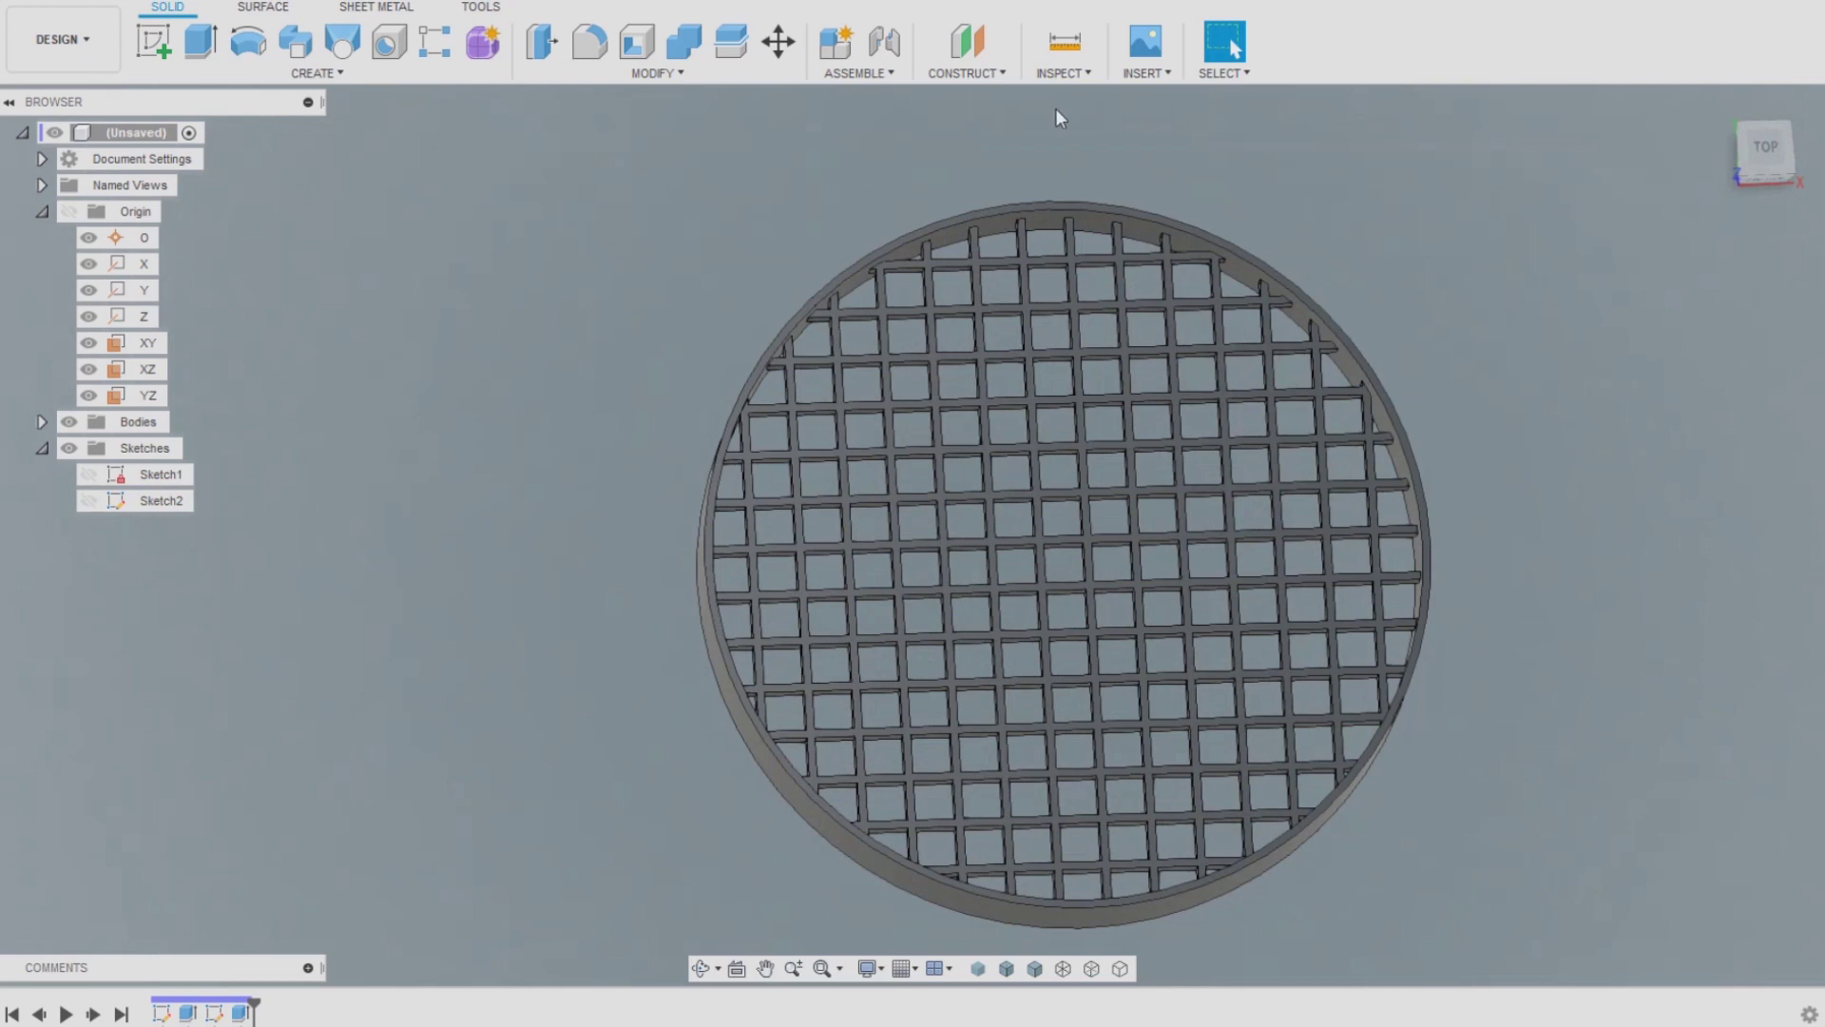
Import Sans titre - 1.svg onto a new sketch plane
left_click(1139, 74)
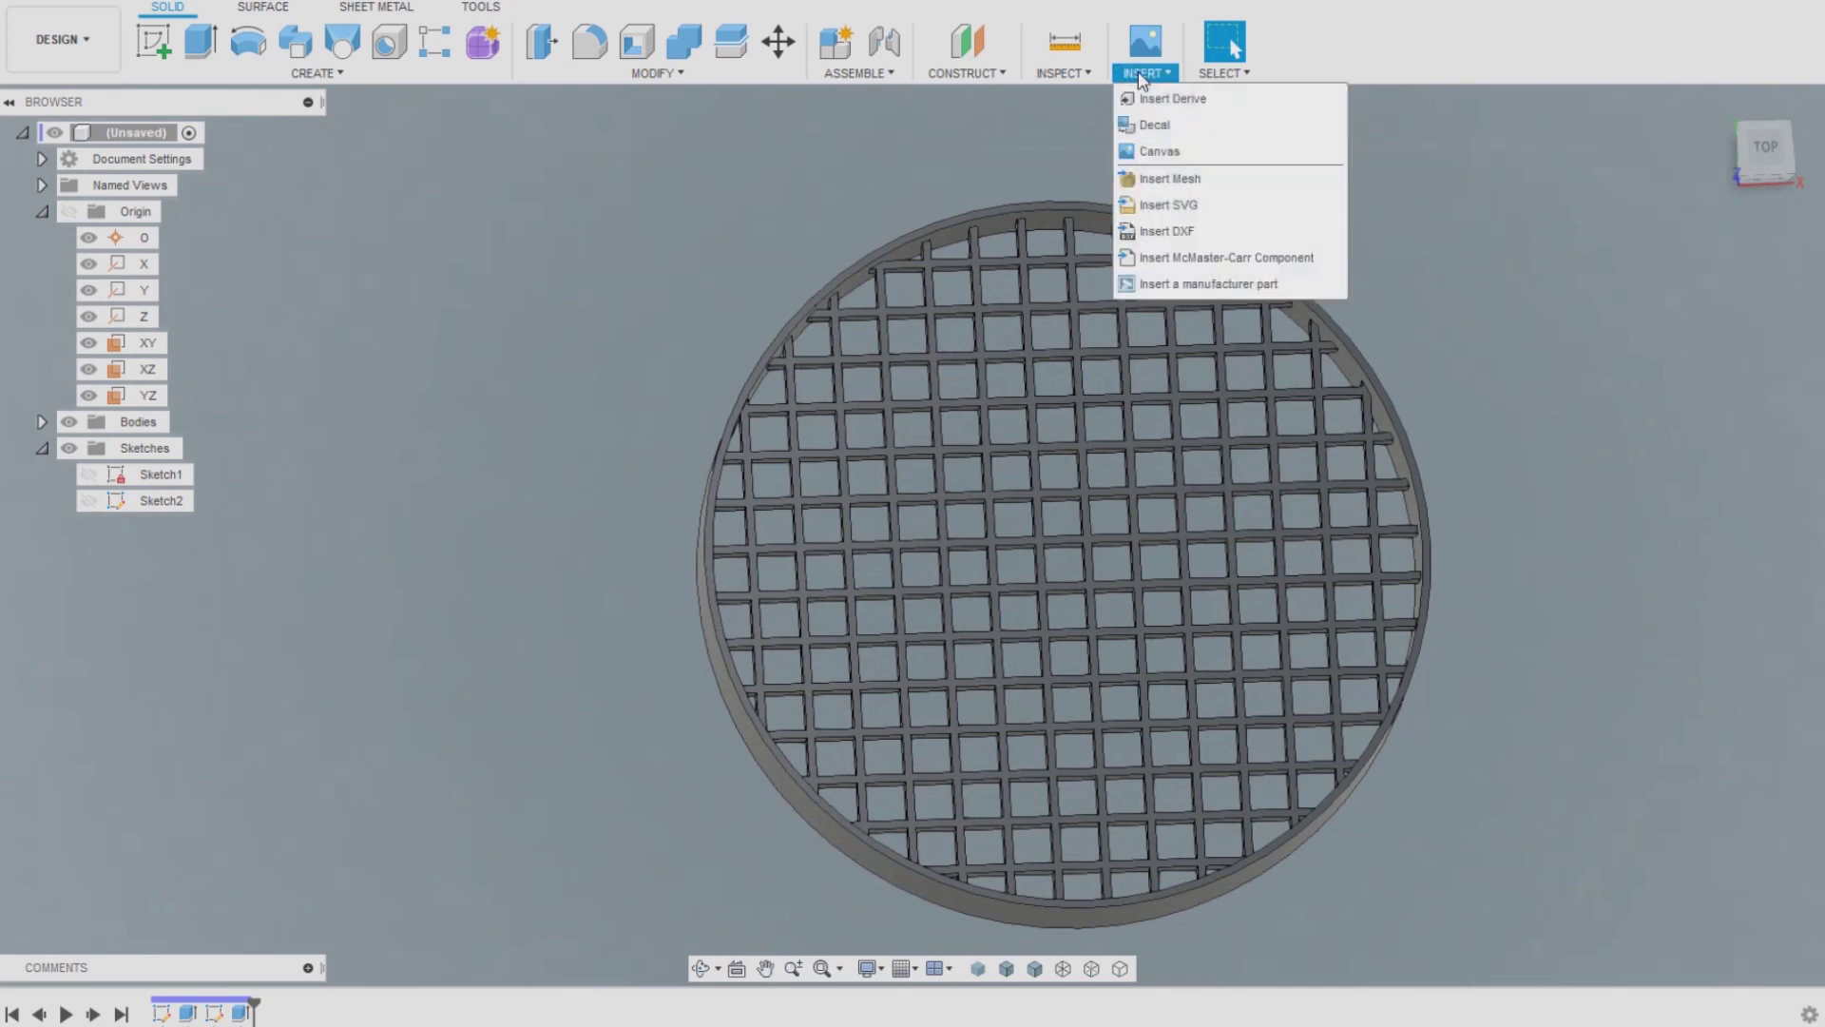
left_click(1177, 205)
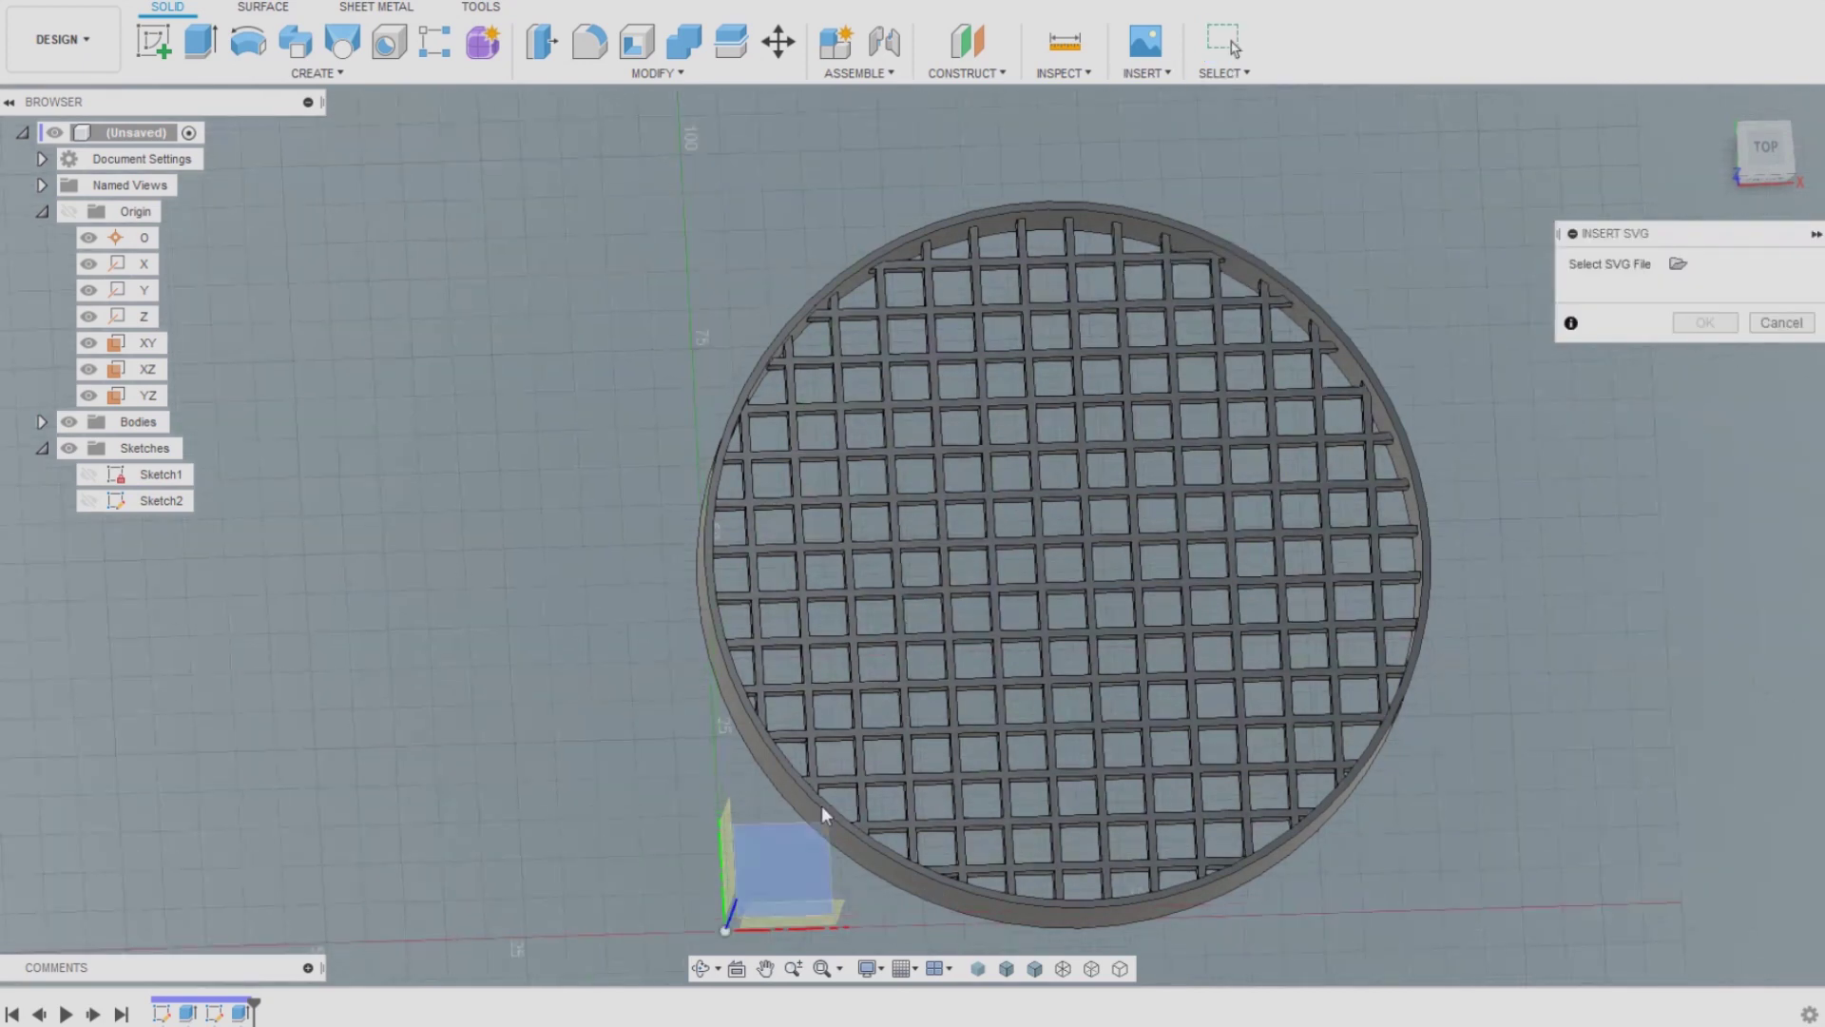
left_click(790, 861)
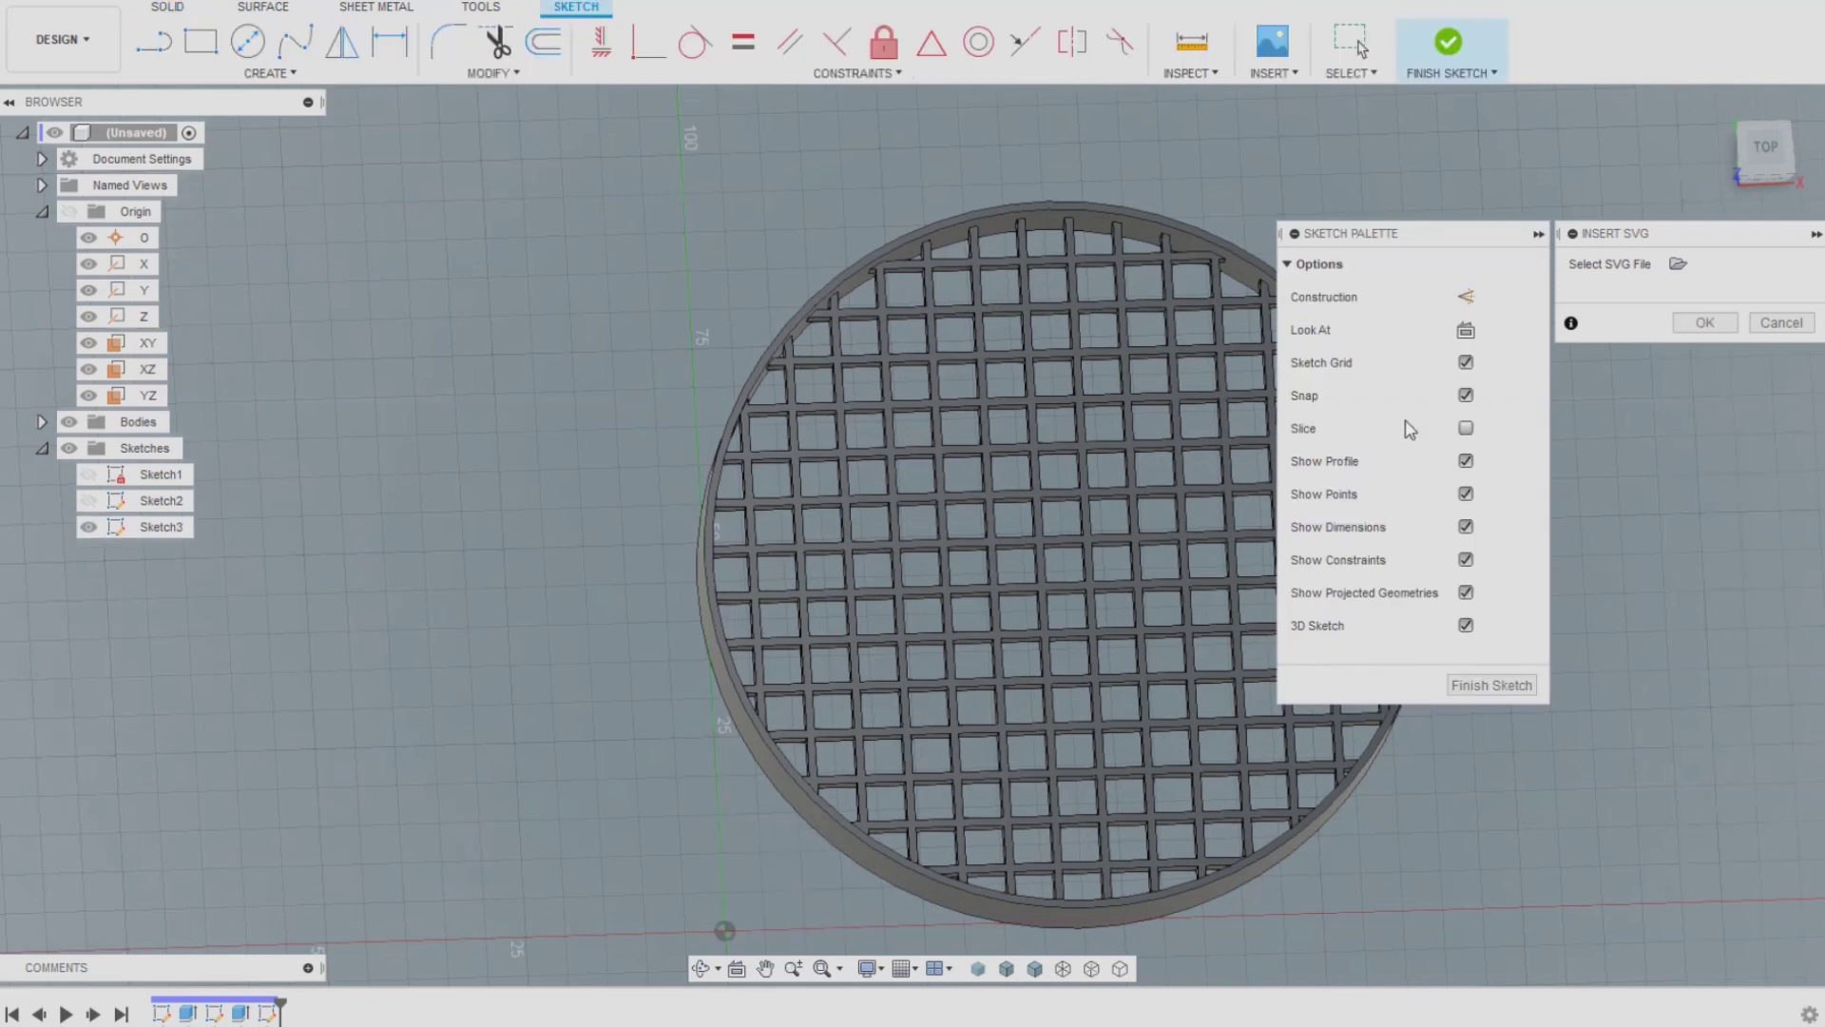
left_click(1678, 266)
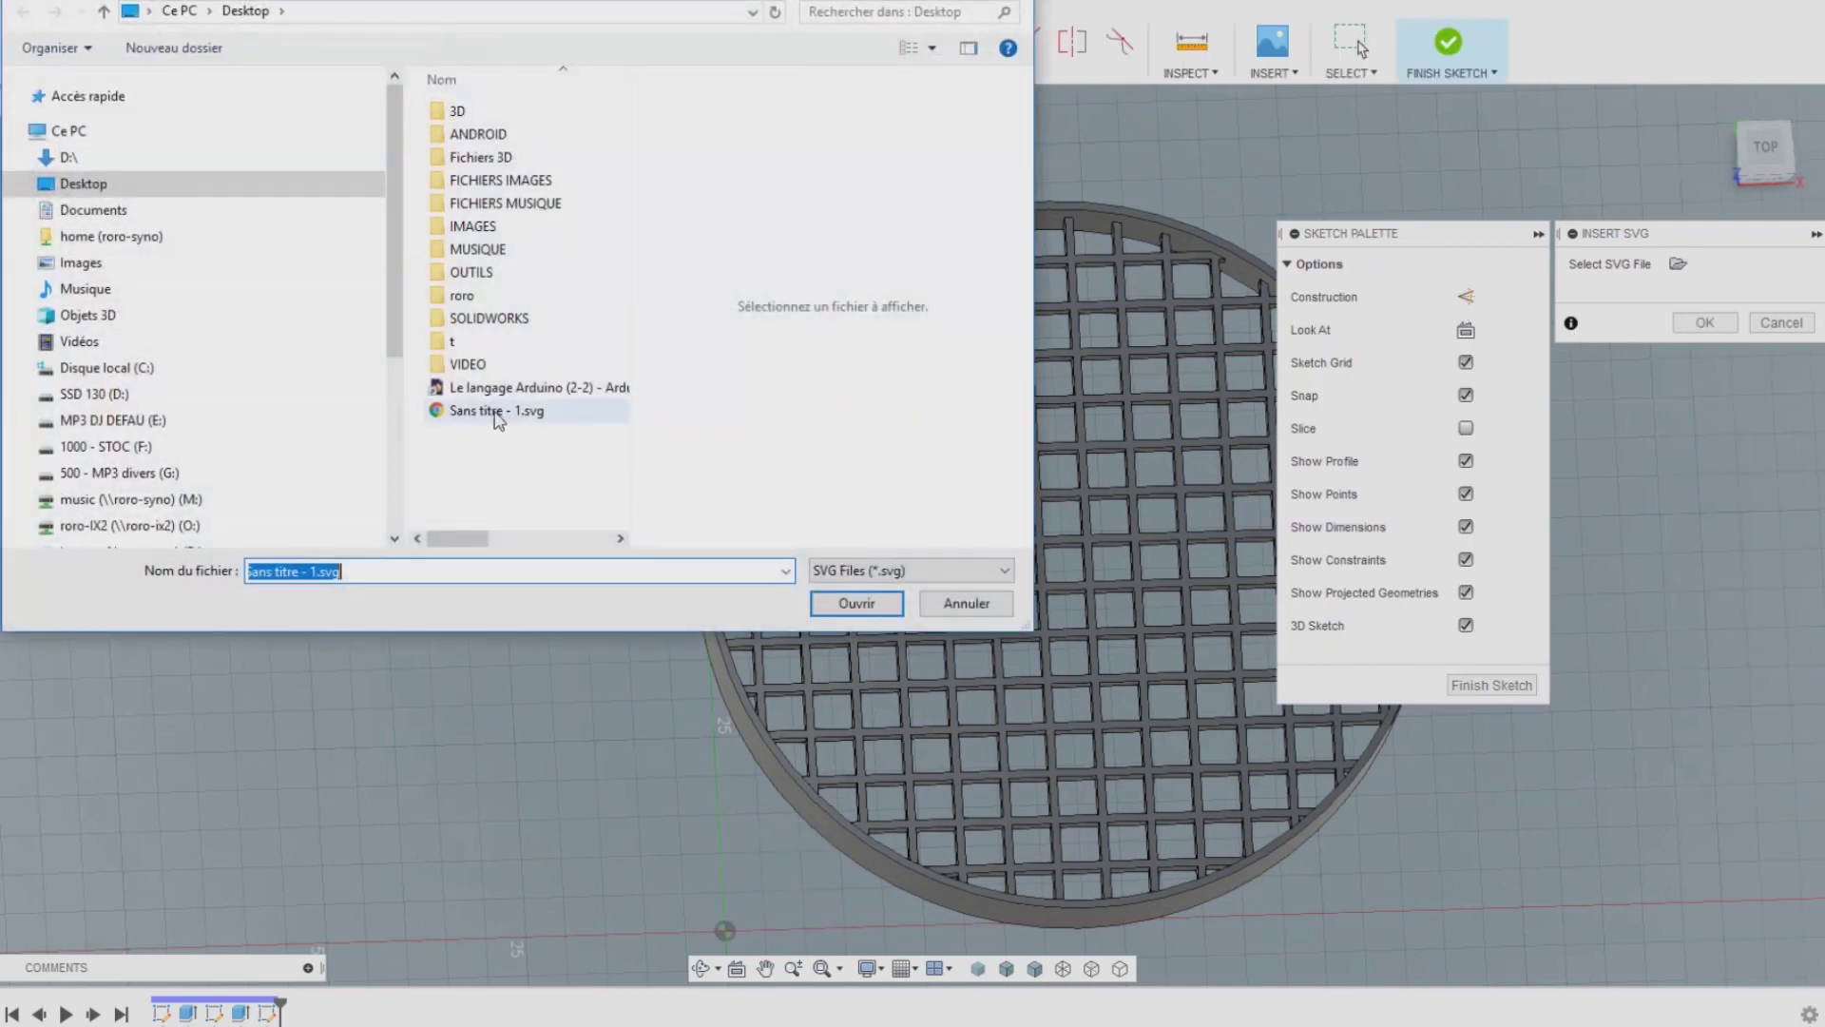
double_click(495, 411)
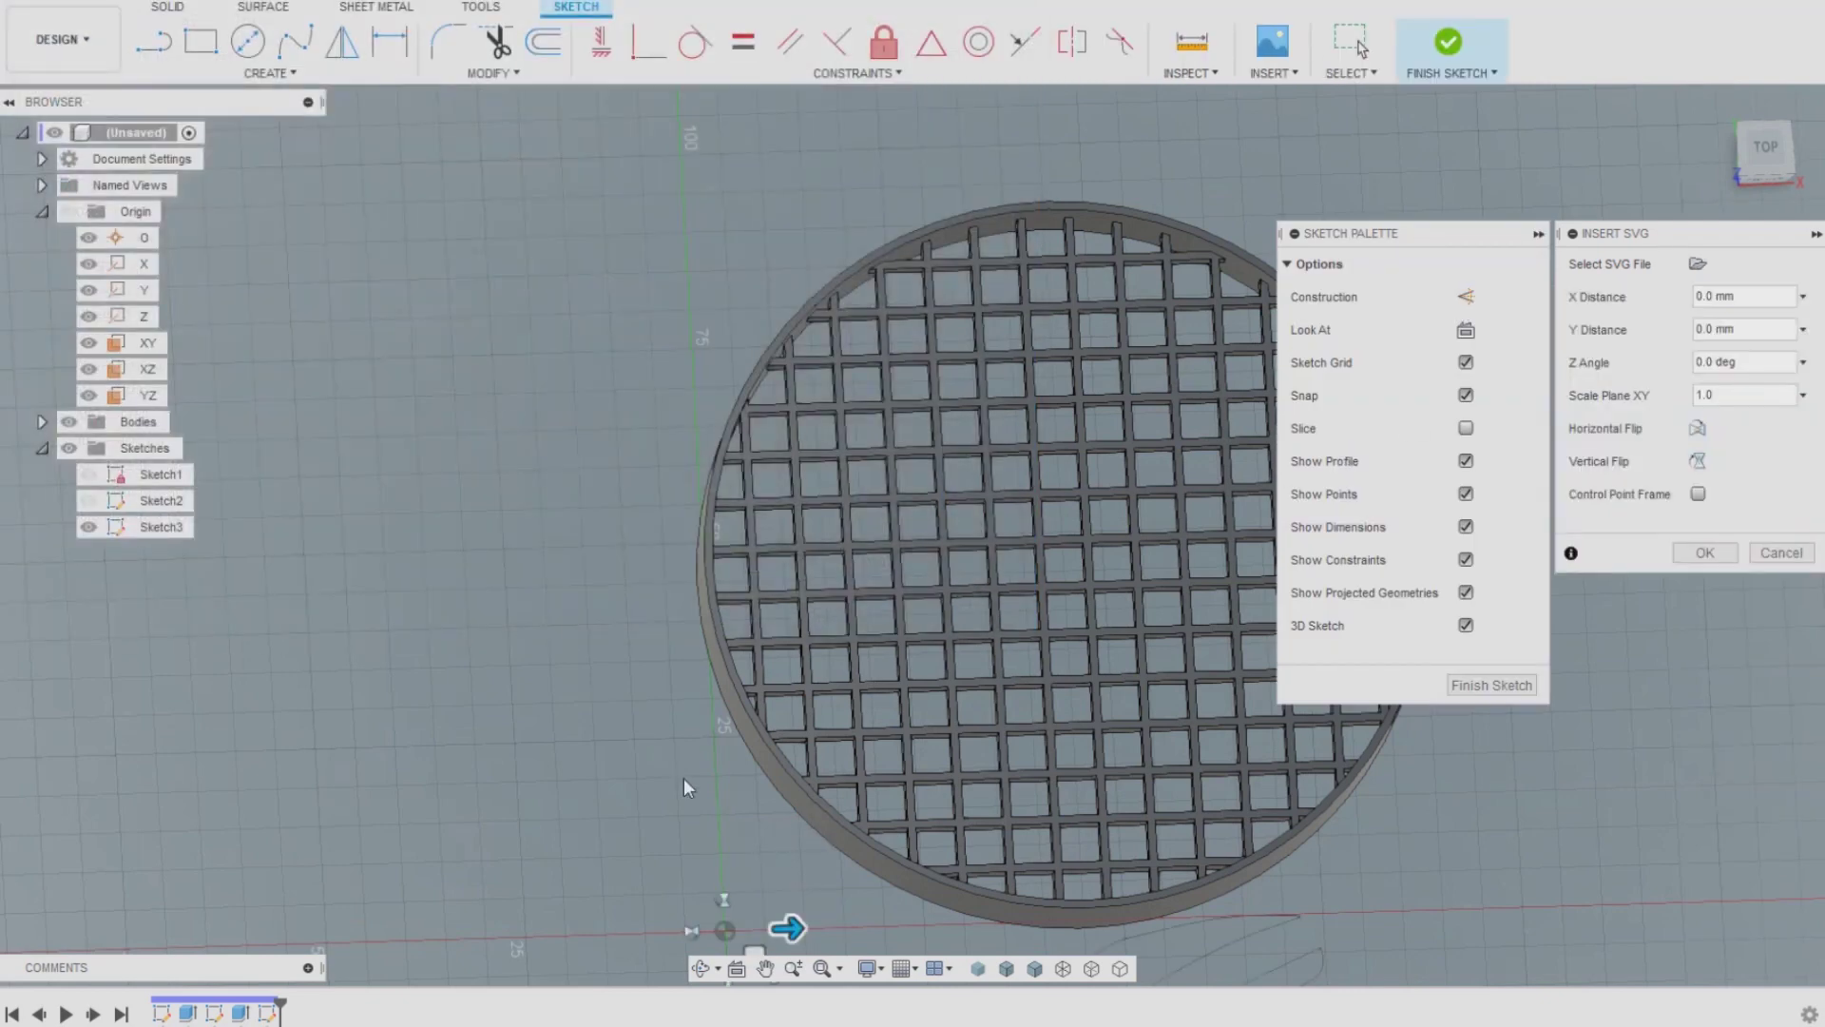
Rotate the logo -75°, nudge it over the grid, confirm, and finish the sketch
middle_click_drag(683, 788, 561, 676)
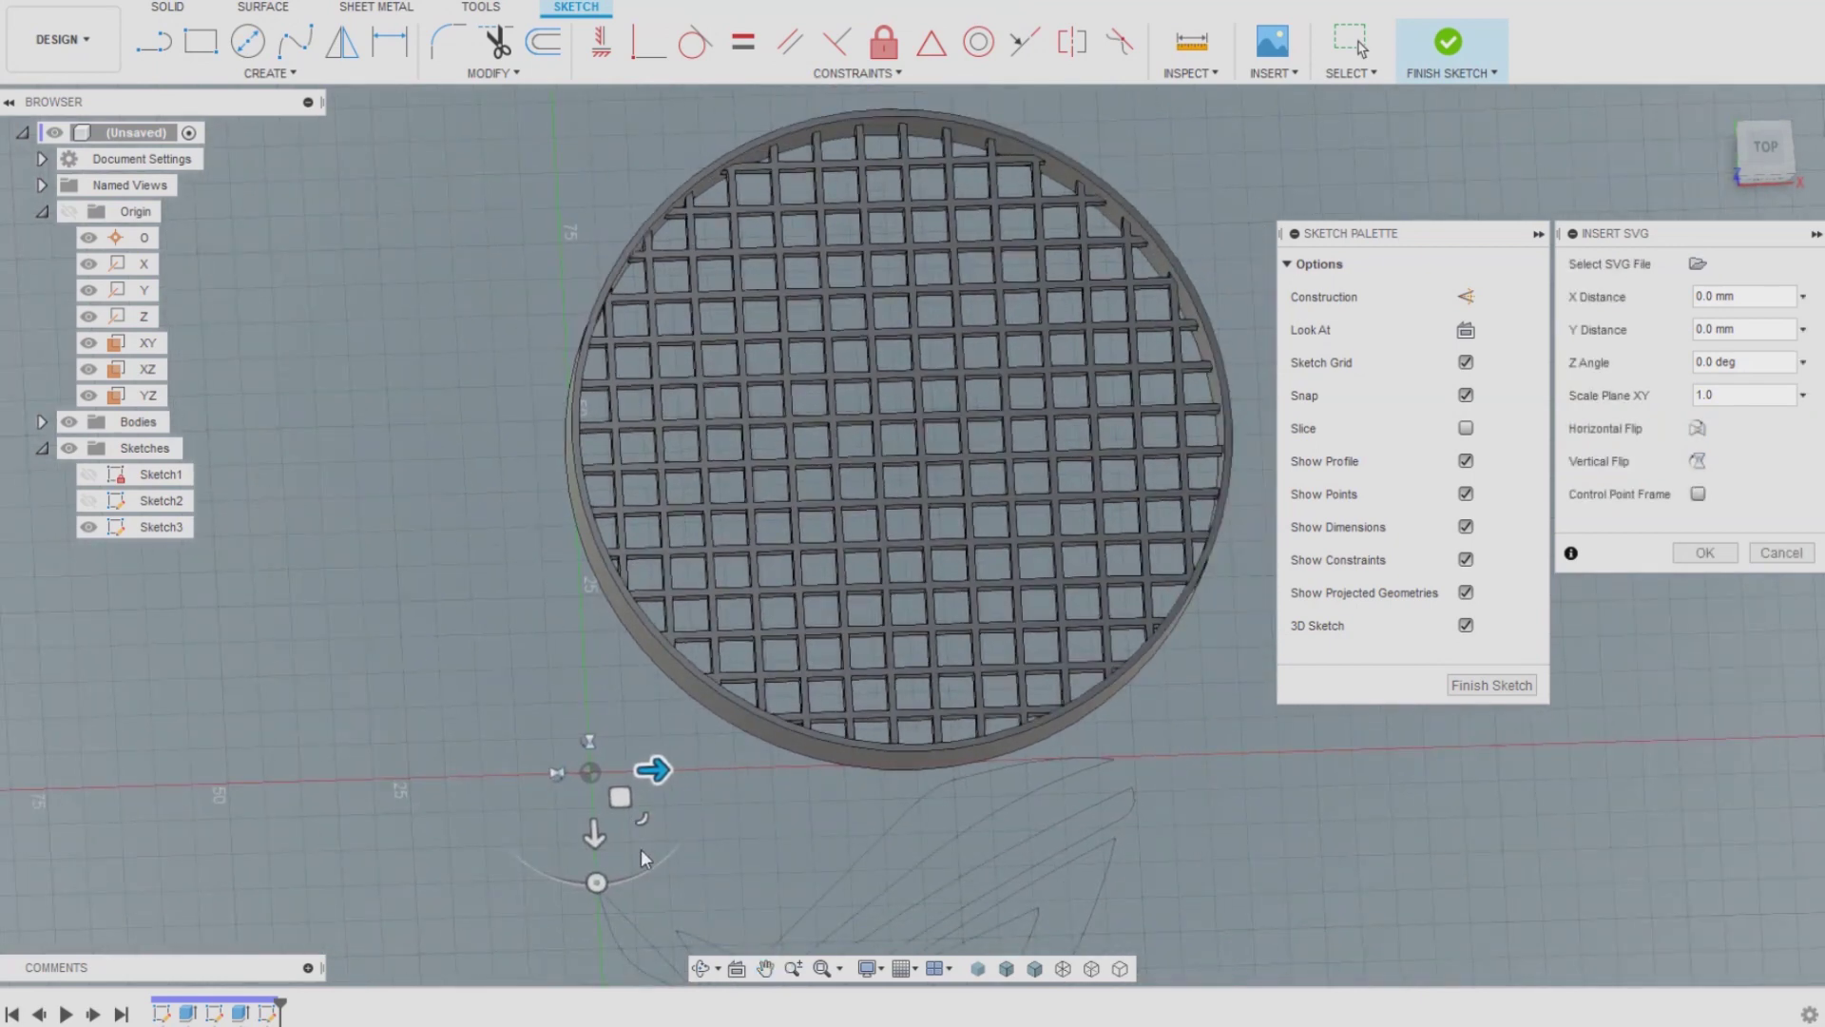
mouse_move(639, 822)
left_mouse_down()
mouse_move(699, 797)
mouse_move(779, 654)
left_mouse_up()
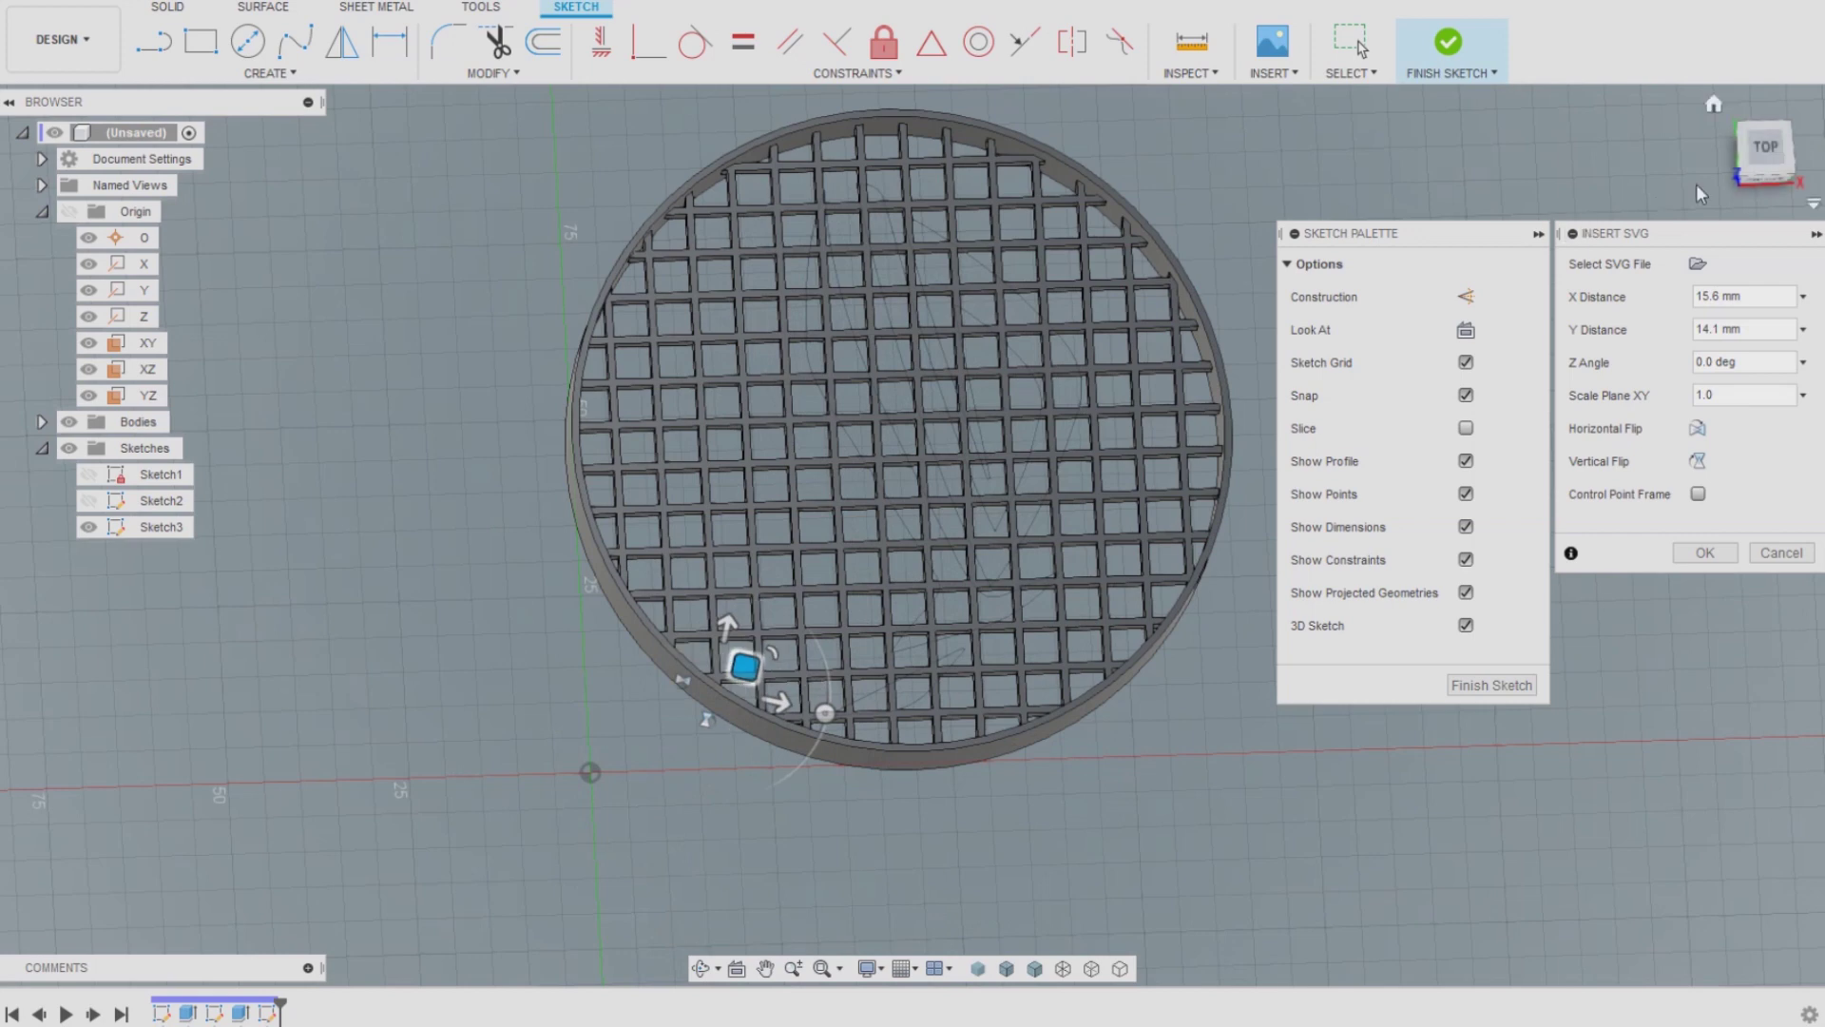
left_click_drag(748, 667, 736, 682)
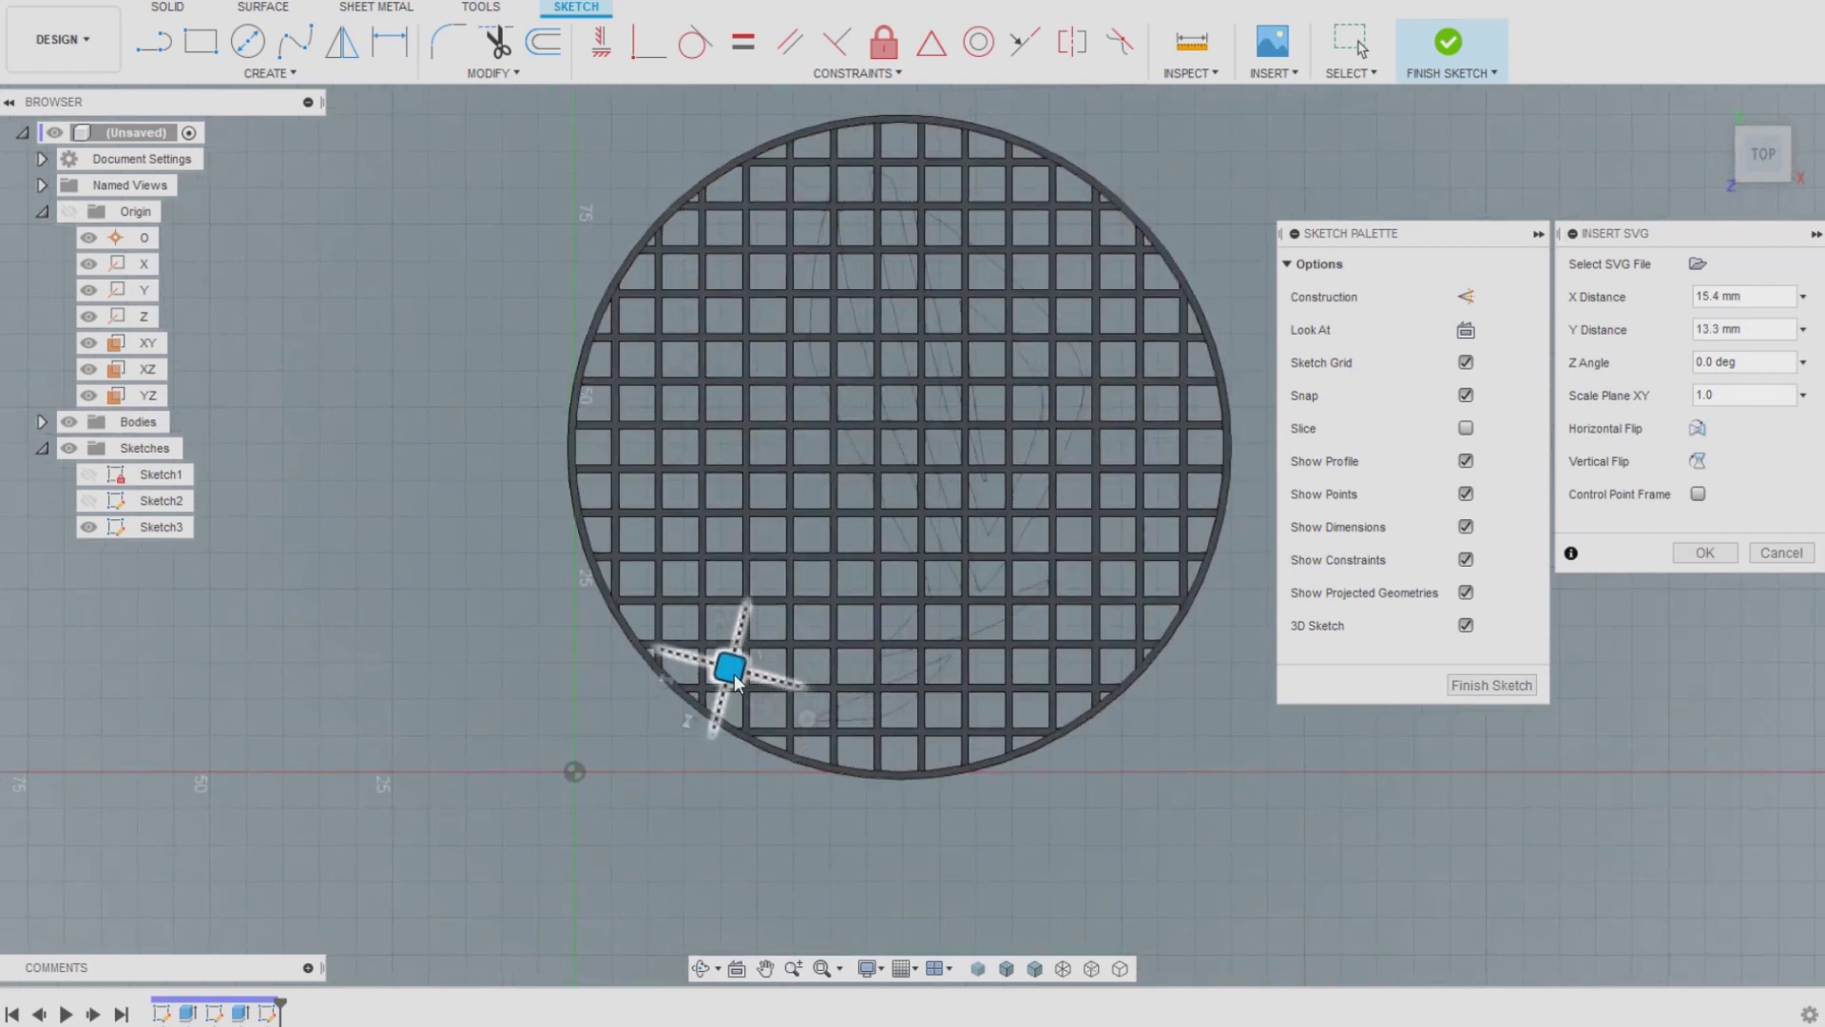
left_click(1703, 554)
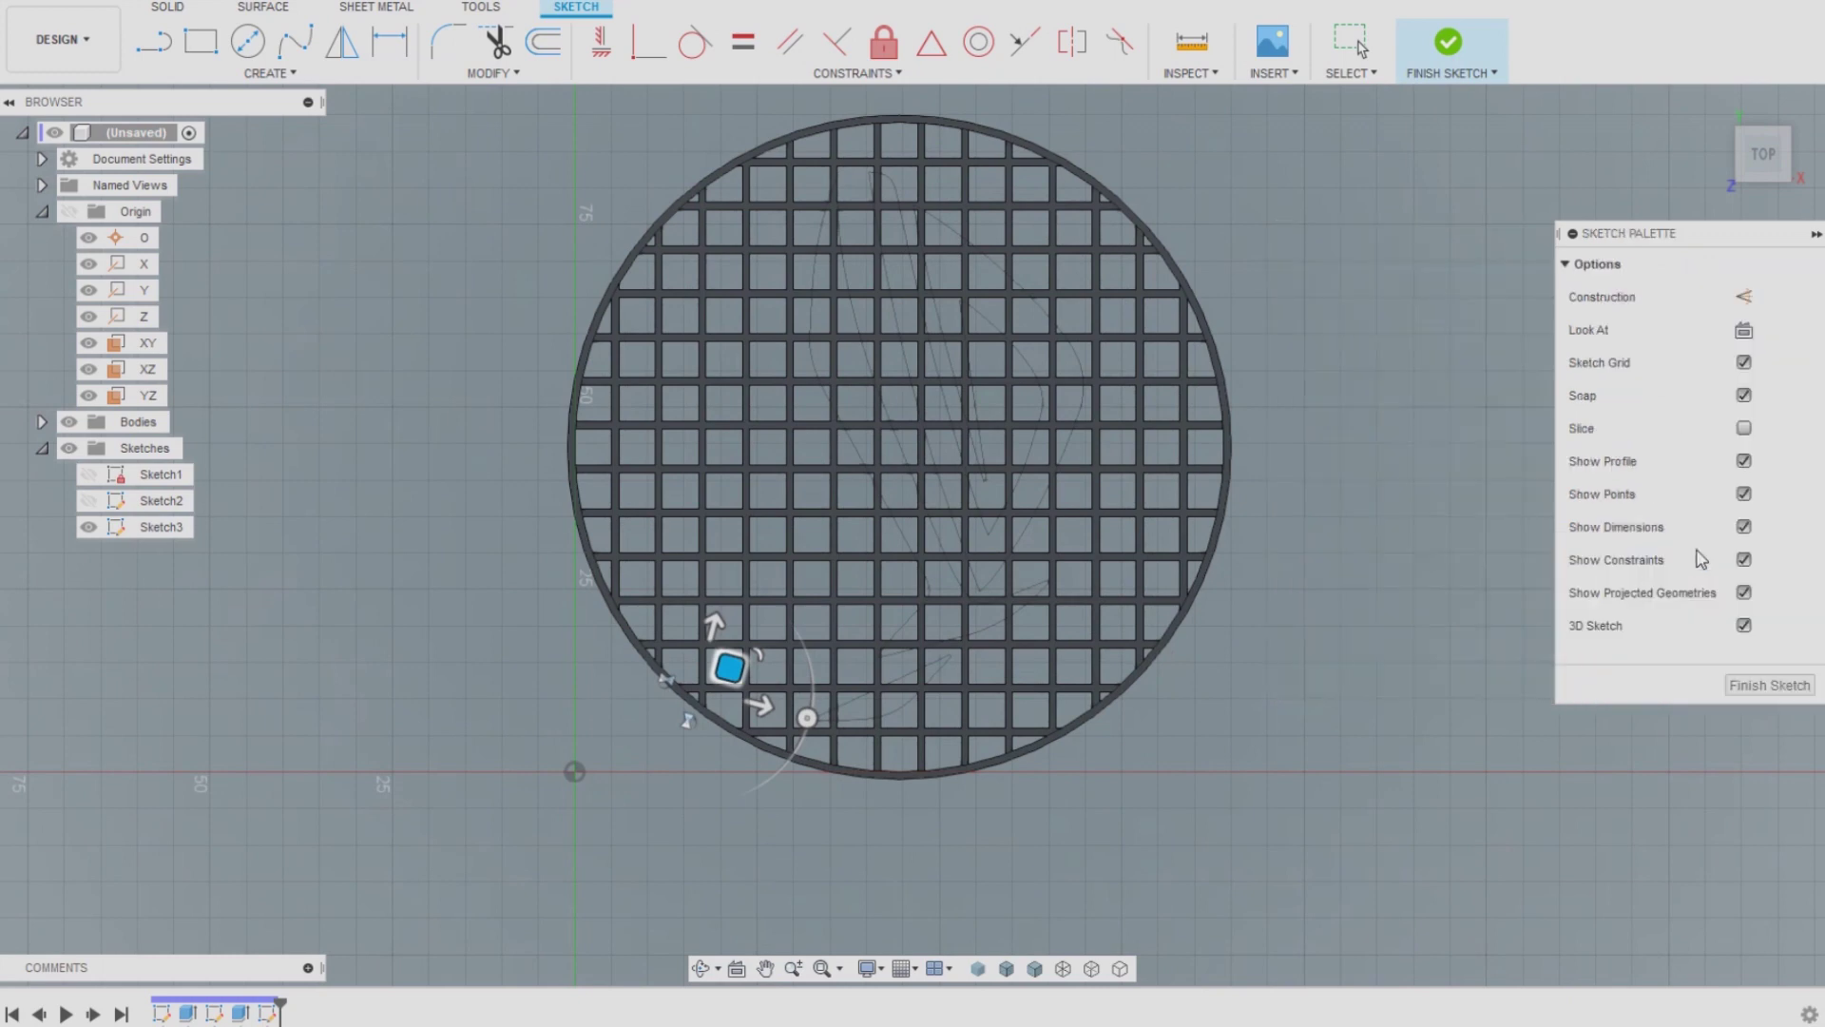
left_click(1449, 47)
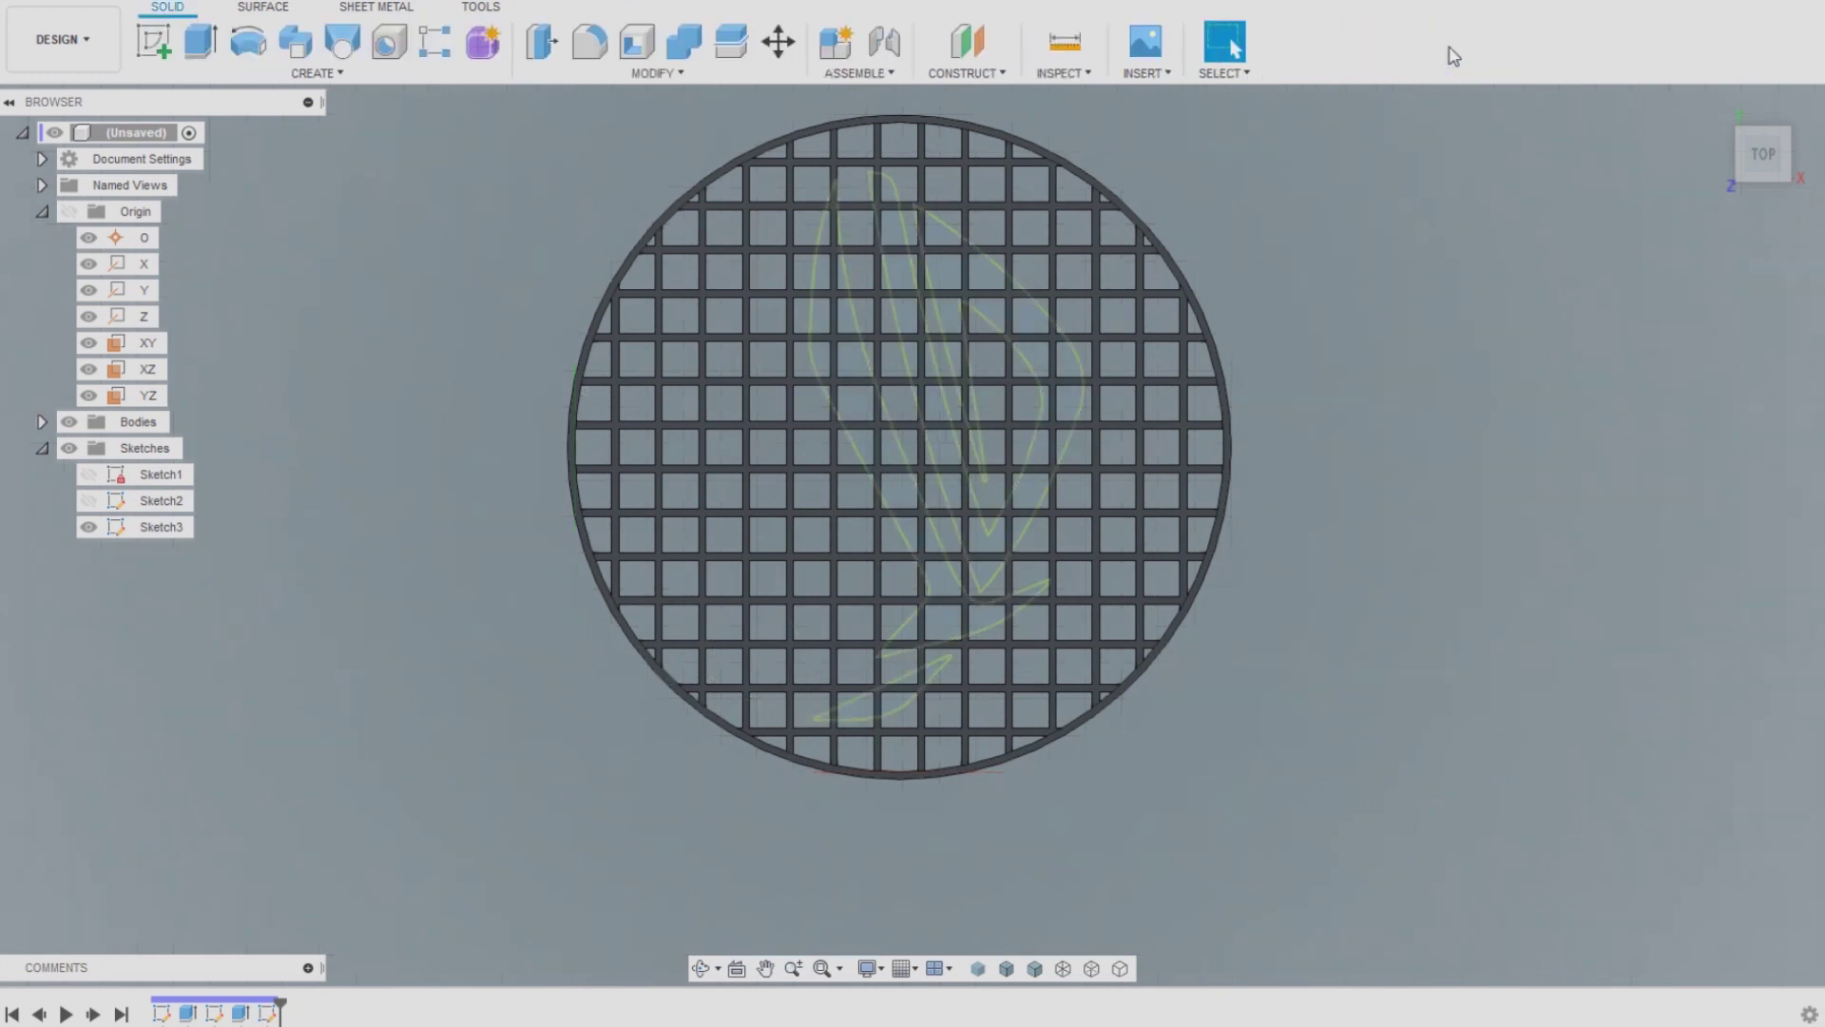
left_click(200, 41)
Select the three logo profiles, including the small tail, for extrusion
left_click(853, 368)
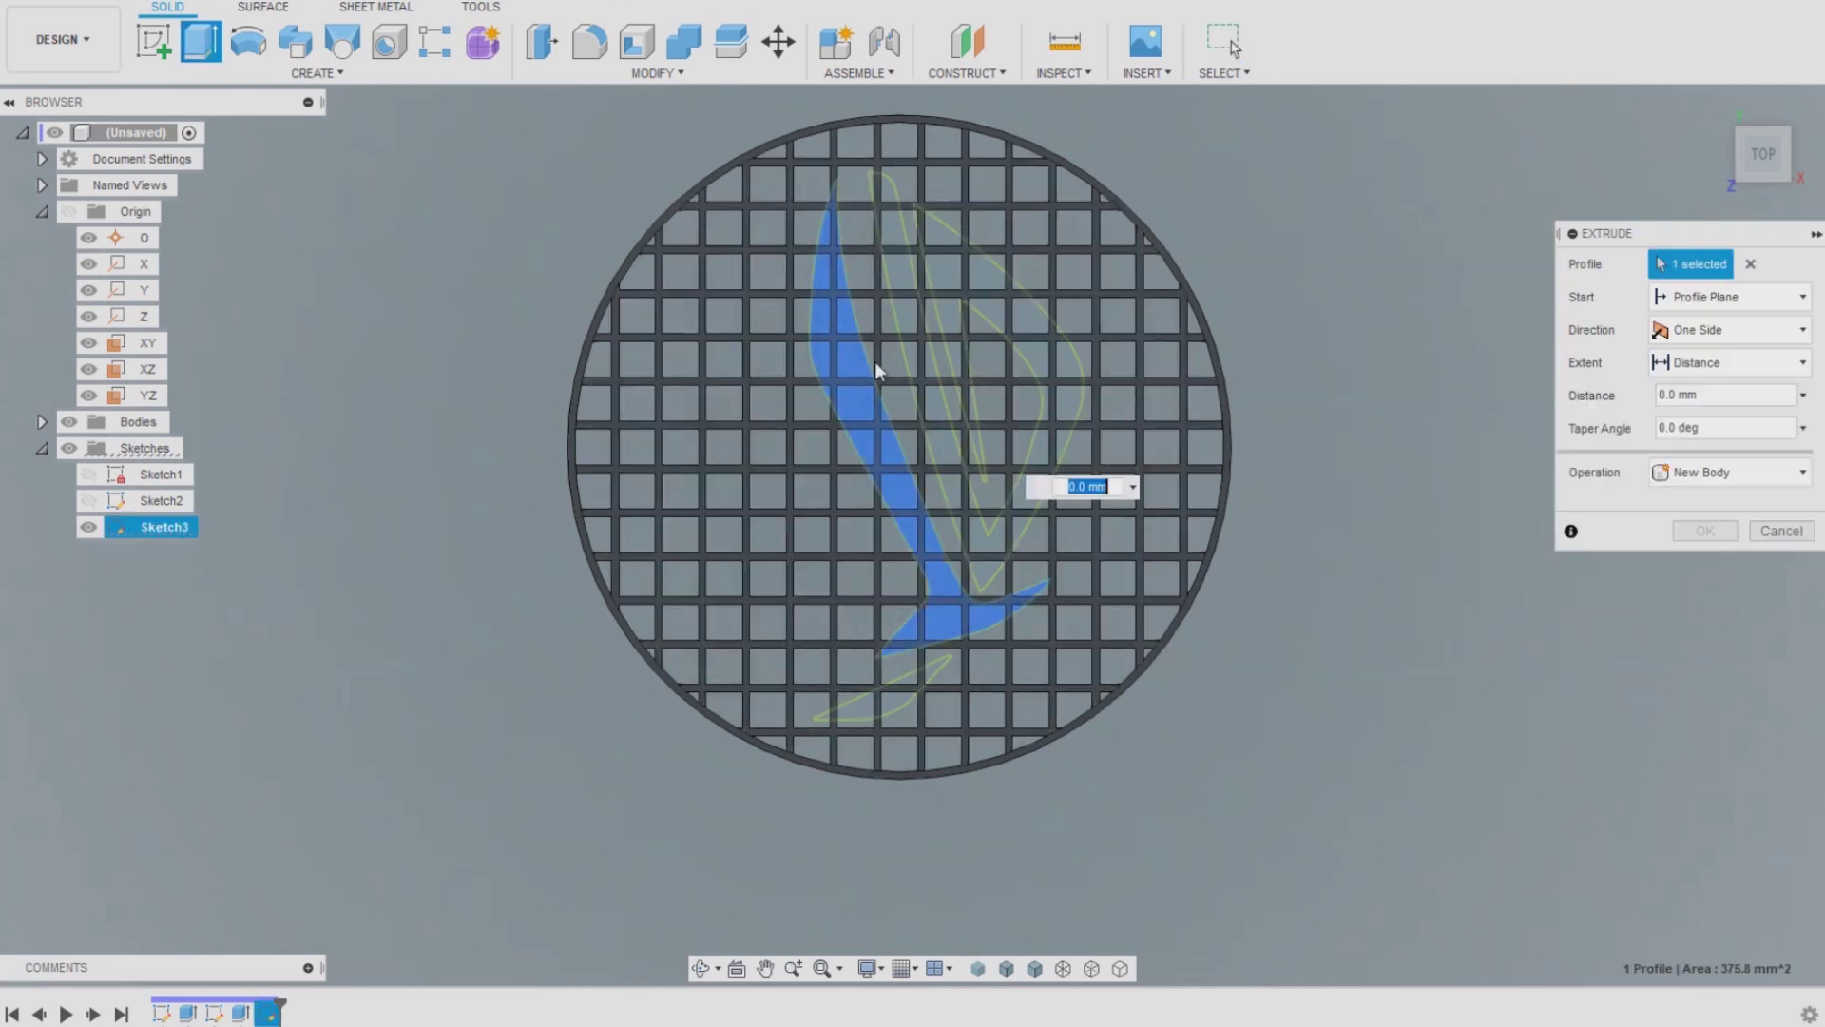
left_click(913, 354)
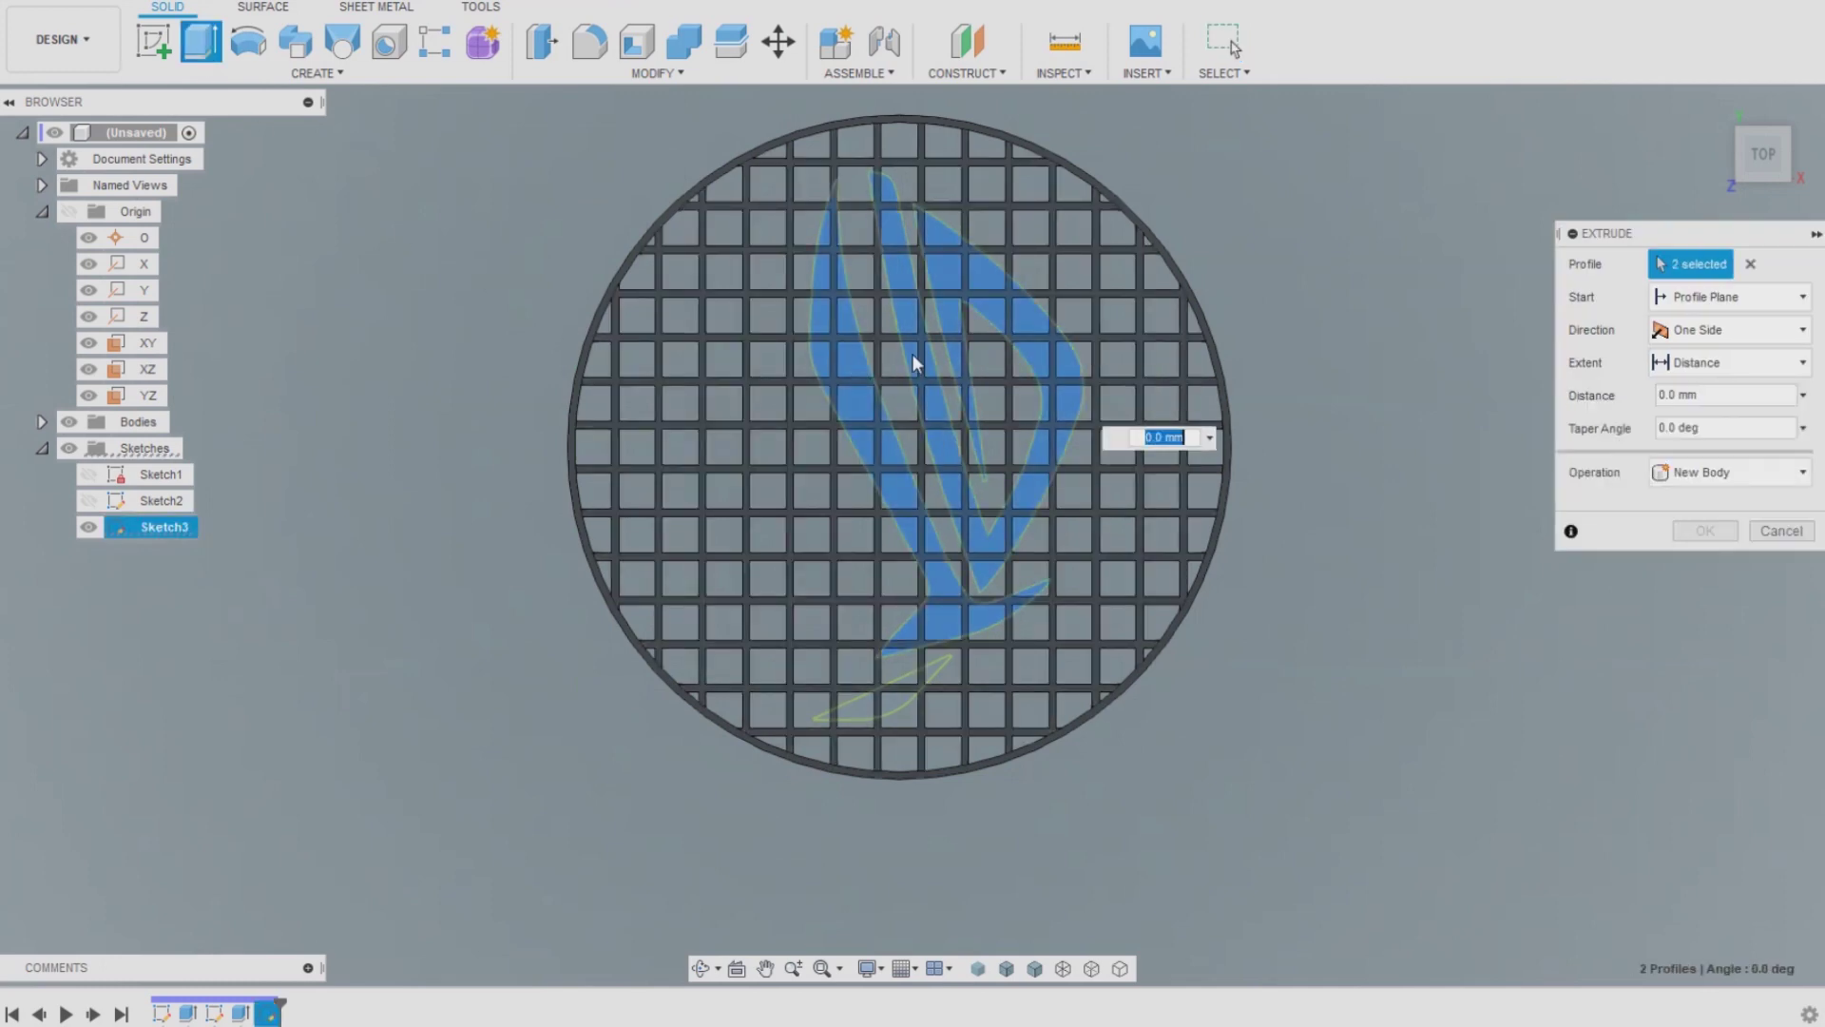
left_click(893, 707)
mouse_move(766, 597)
middle_mouse_down("shift")
mouse_move(951, 599)
mouse_move(1049, 464)
middle_mouse_up("shift")
scroll(1050, 465, "up", 5)
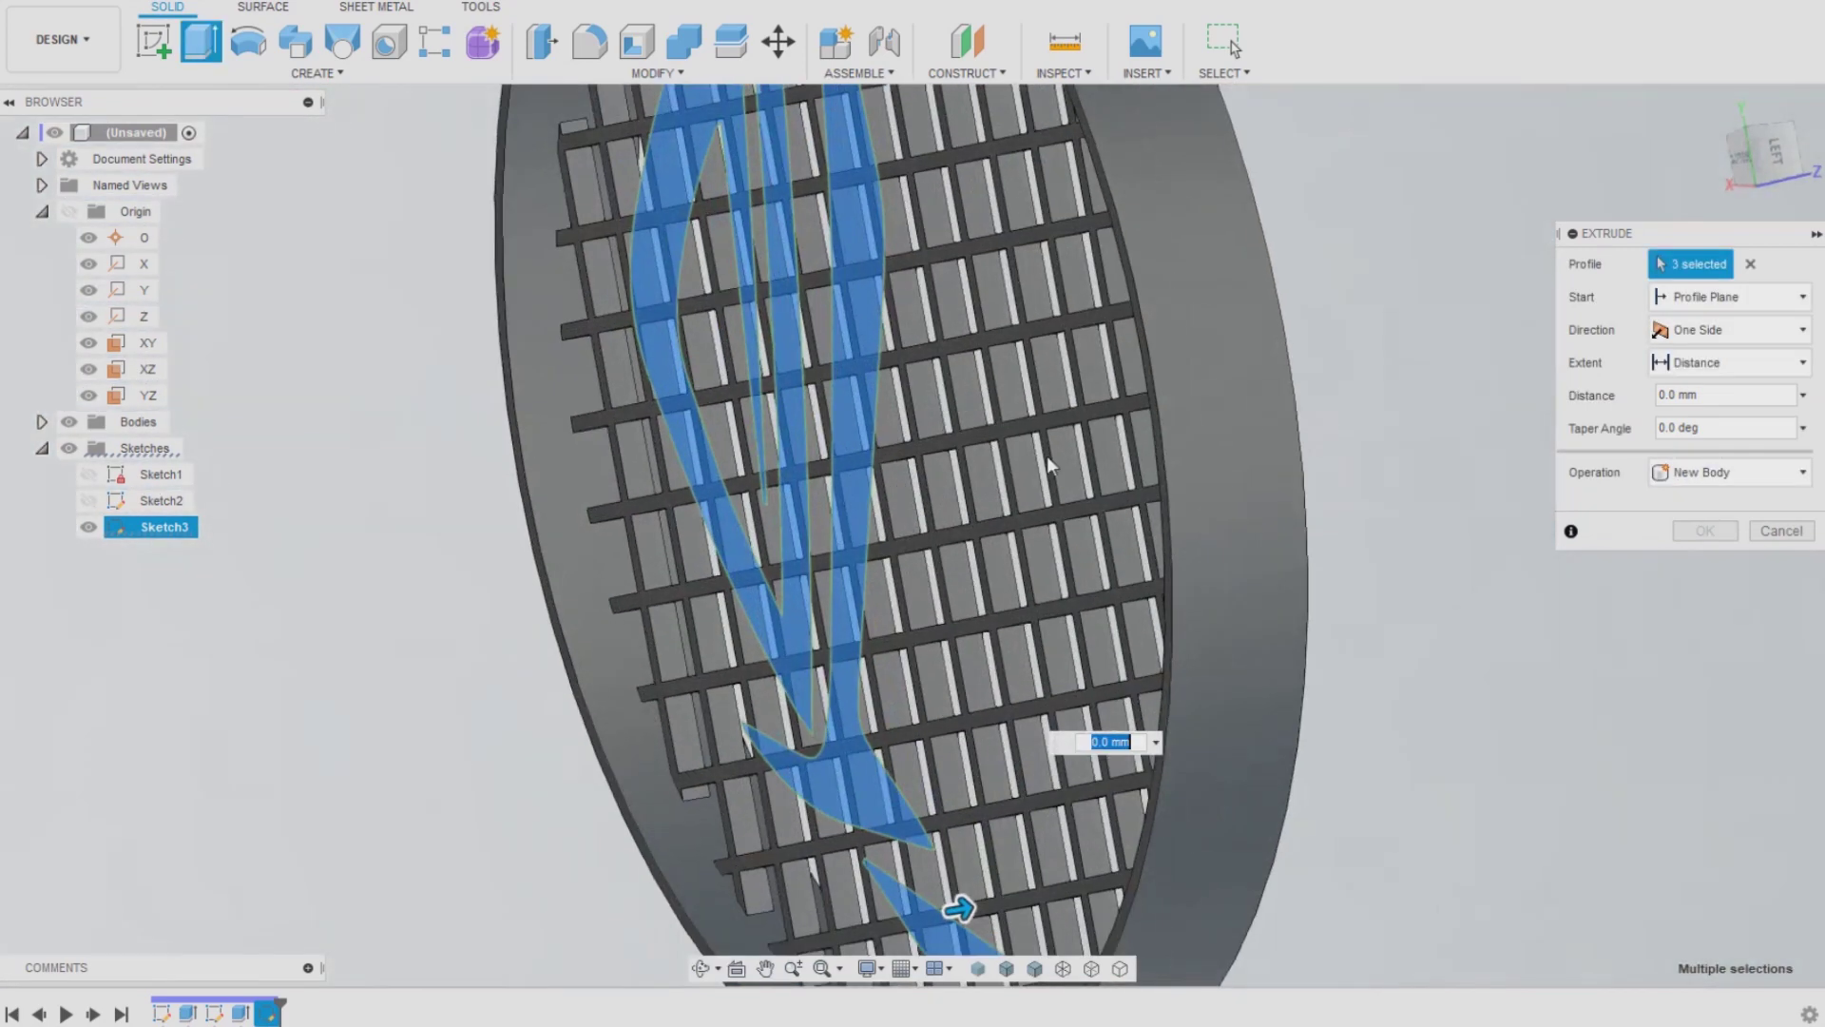
Start the extrusion from the grid face with a 2 mm distance
left_click(1699, 296)
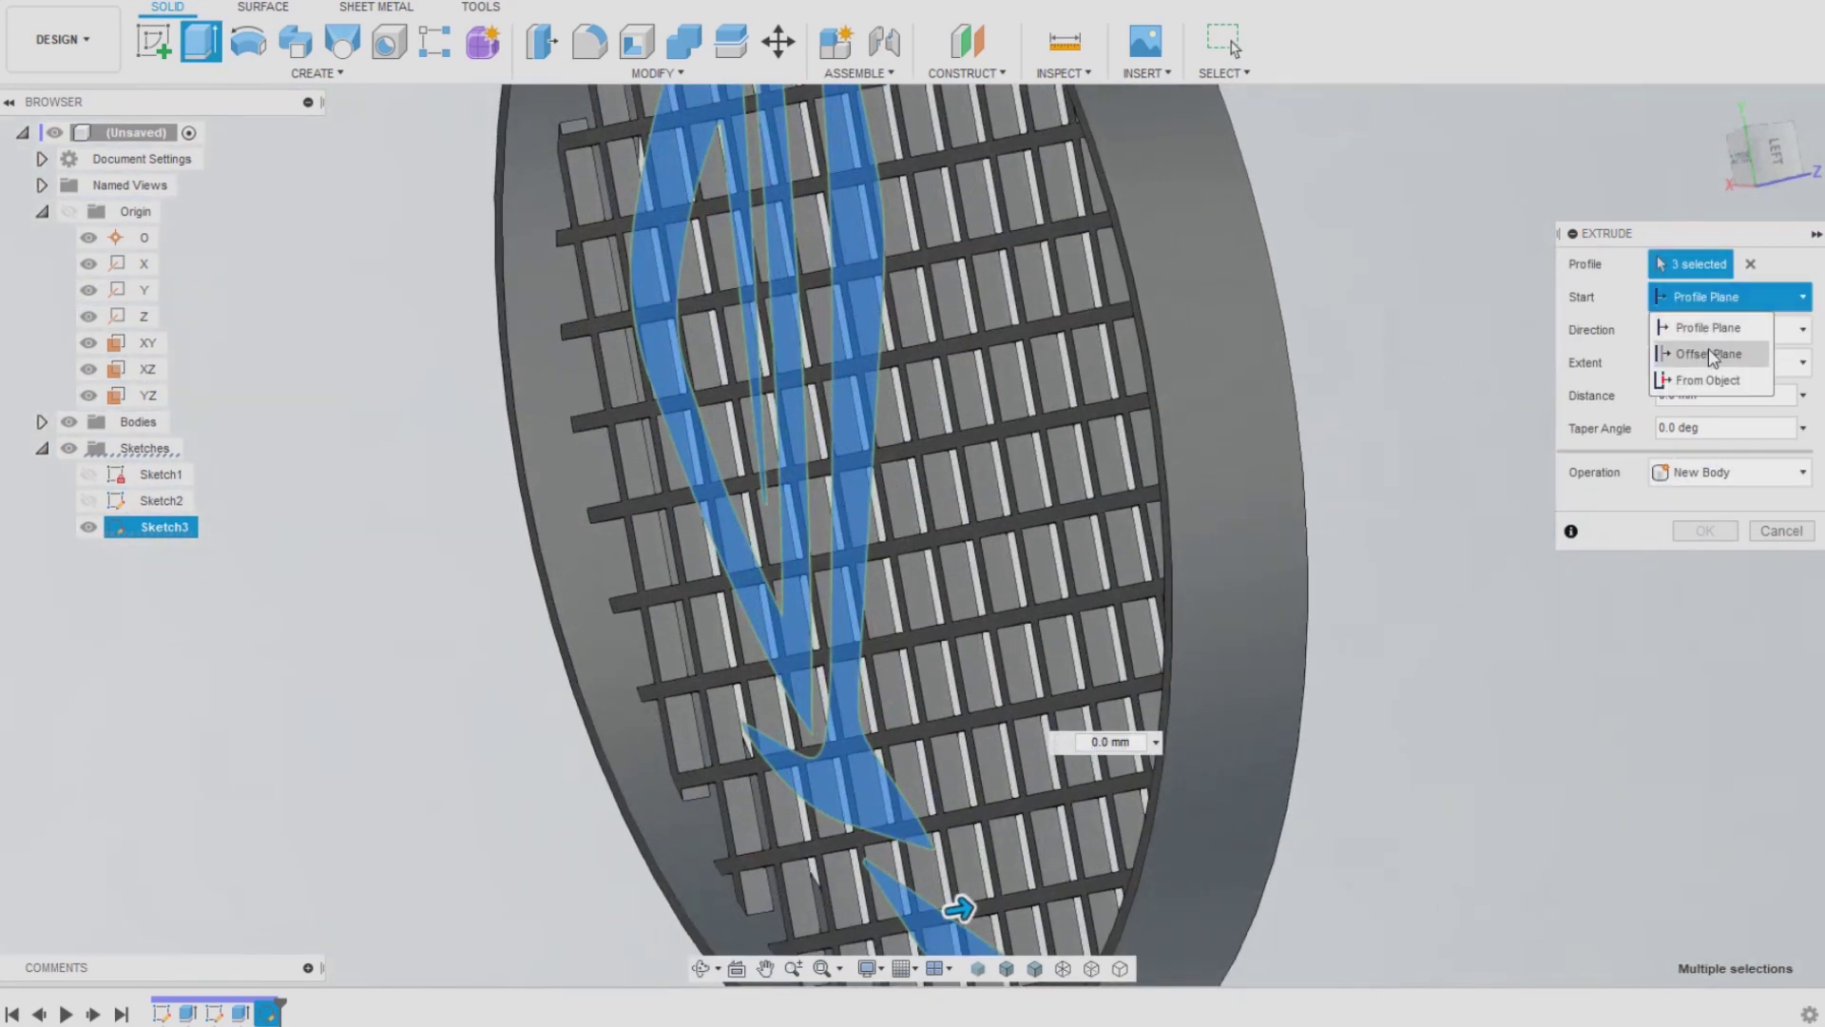
left_click(1709, 381)
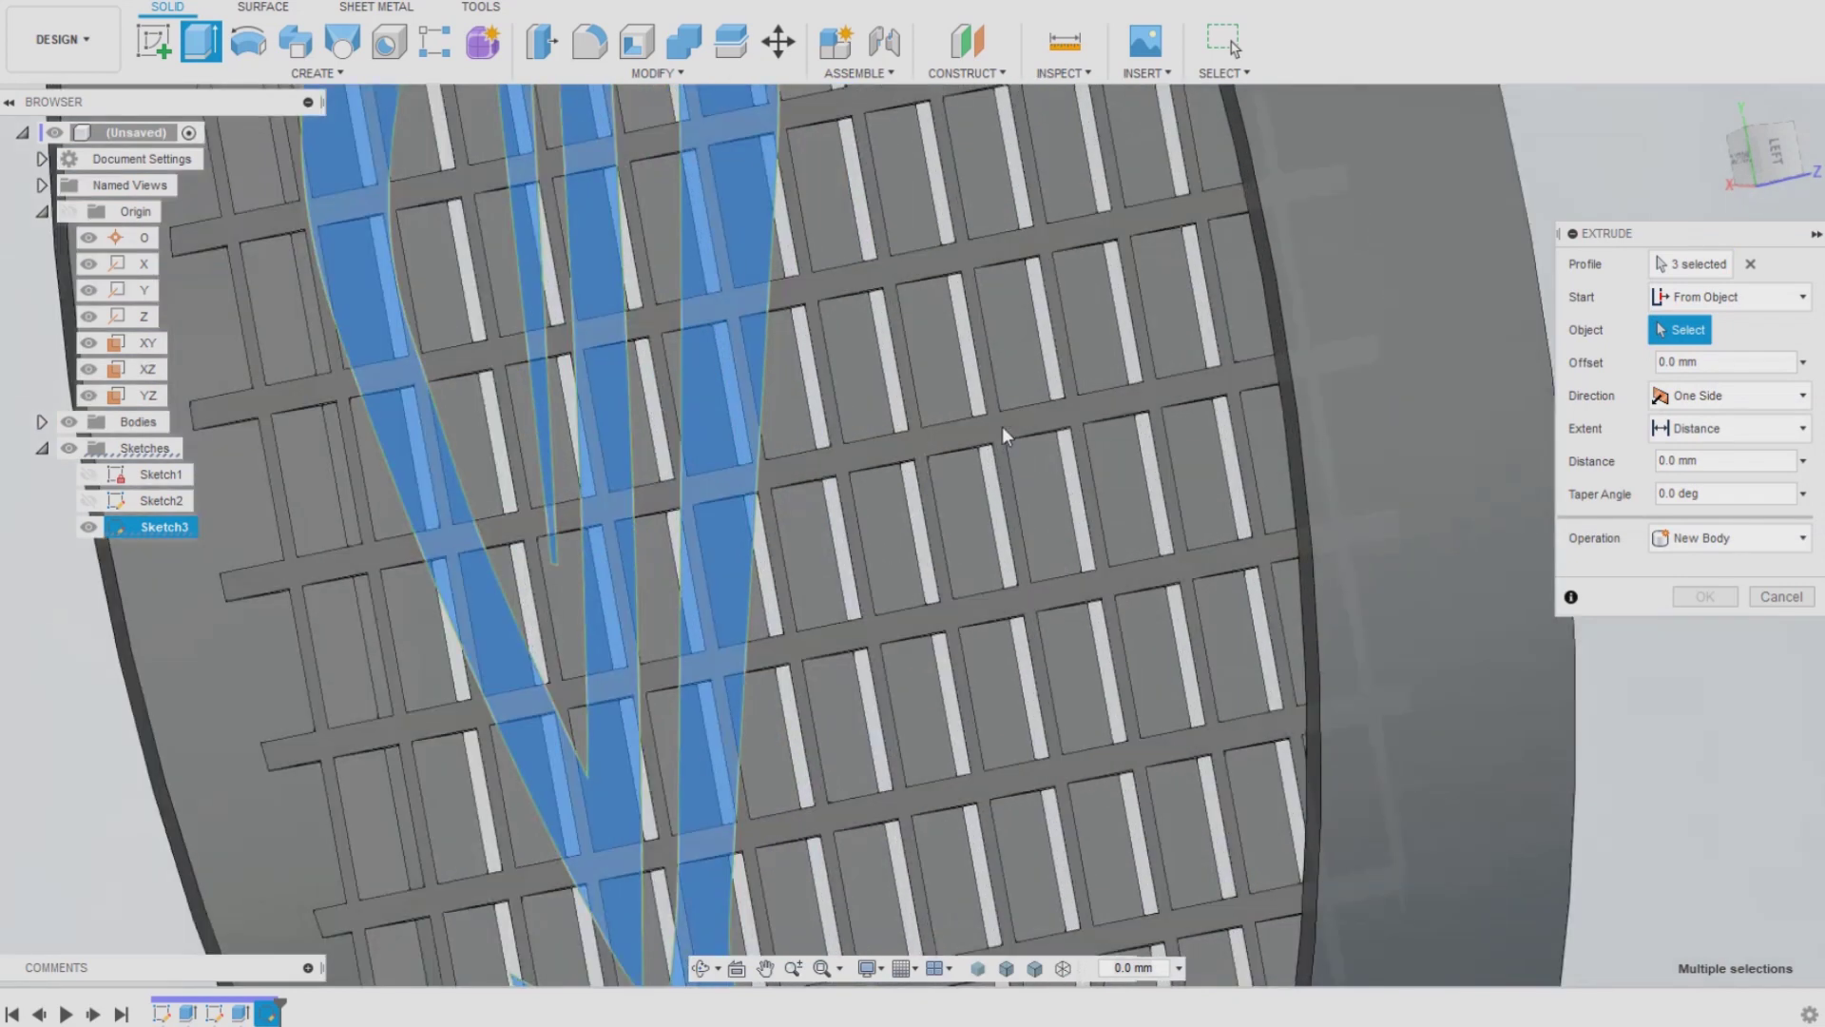
left_click(1003, 435)
type("-2")
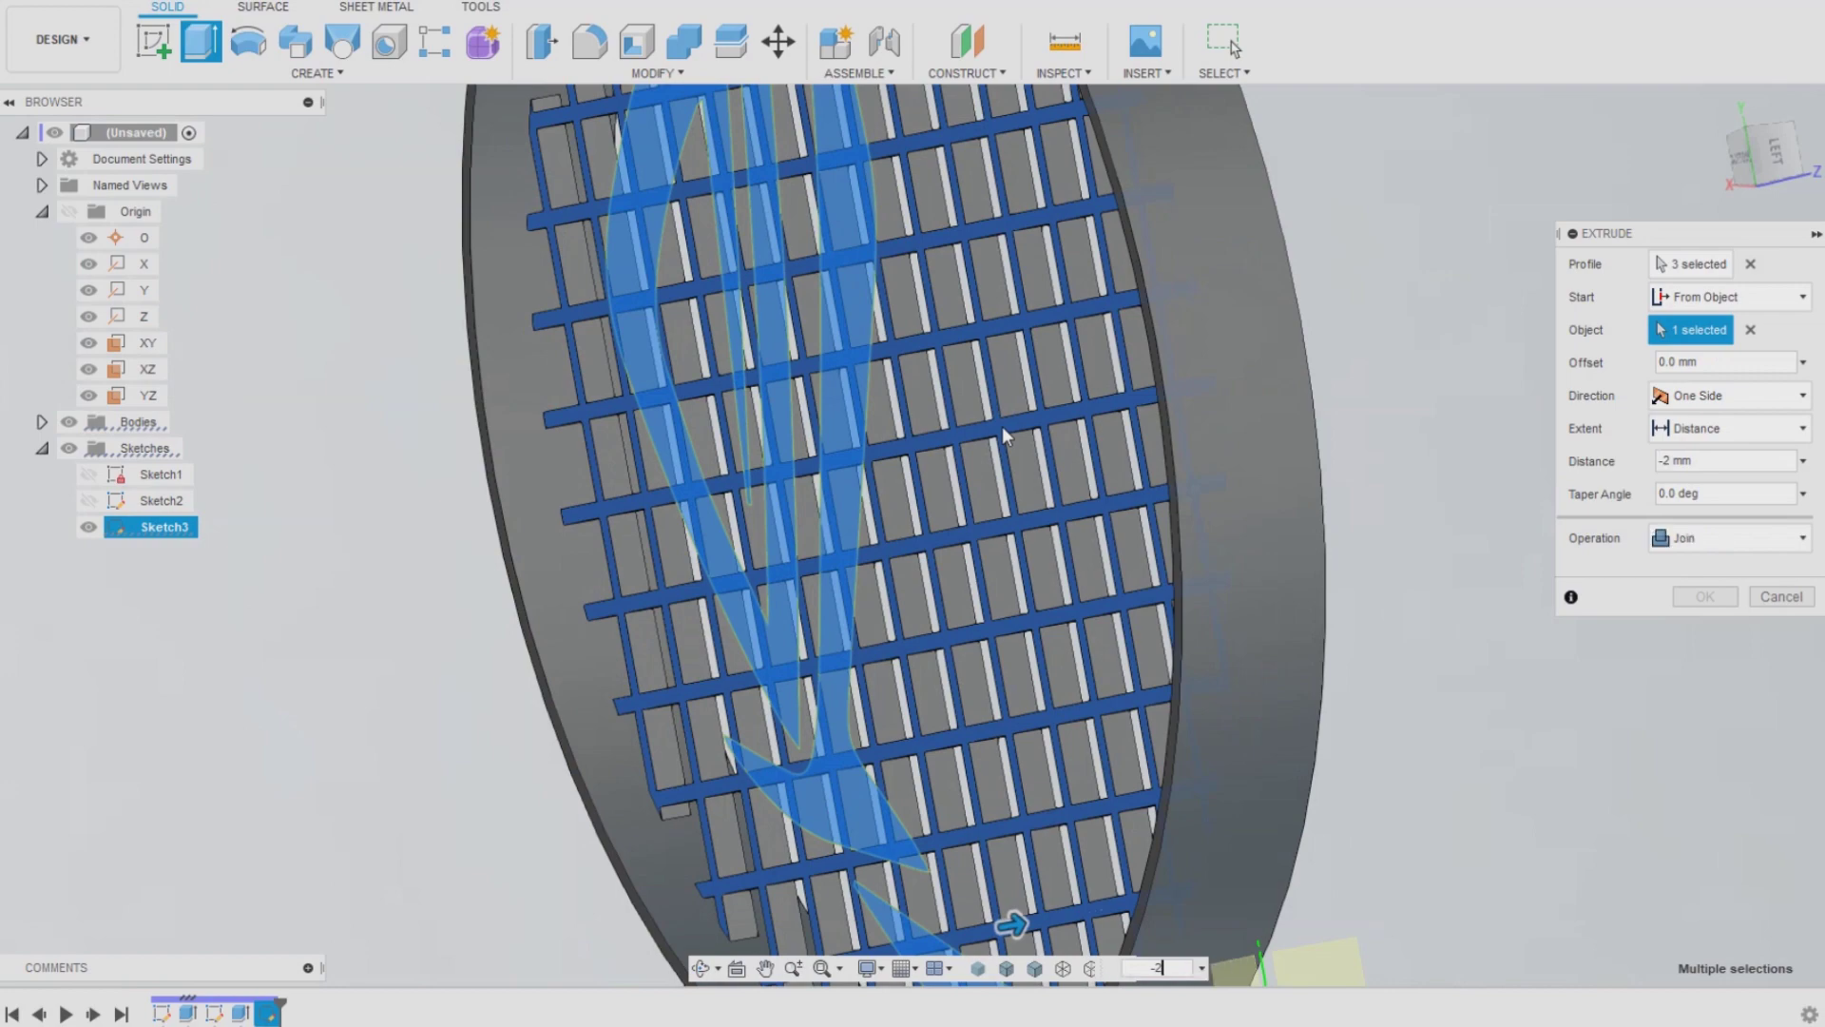
type("-2")
key("Return")
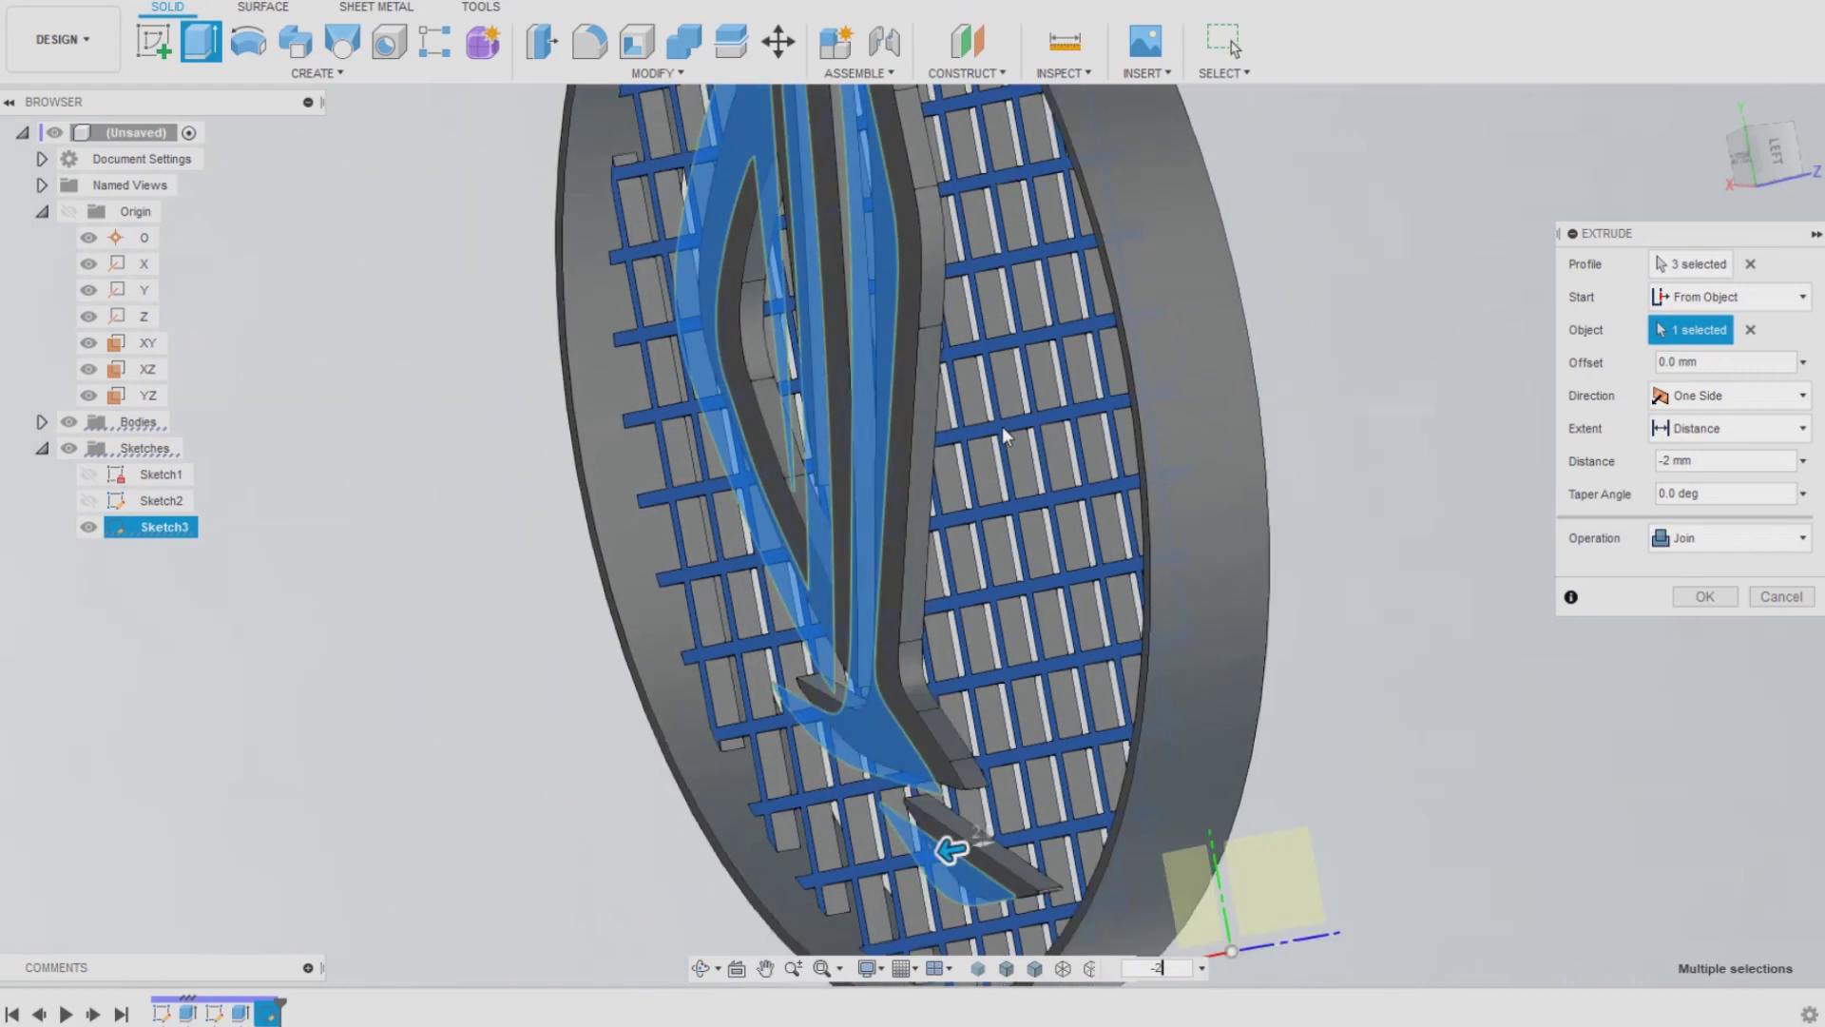
middle_click_drag(1002, 426, 1188, 437, "shift")
middle_click_drag(966, 442, 1219, 412, "shift")
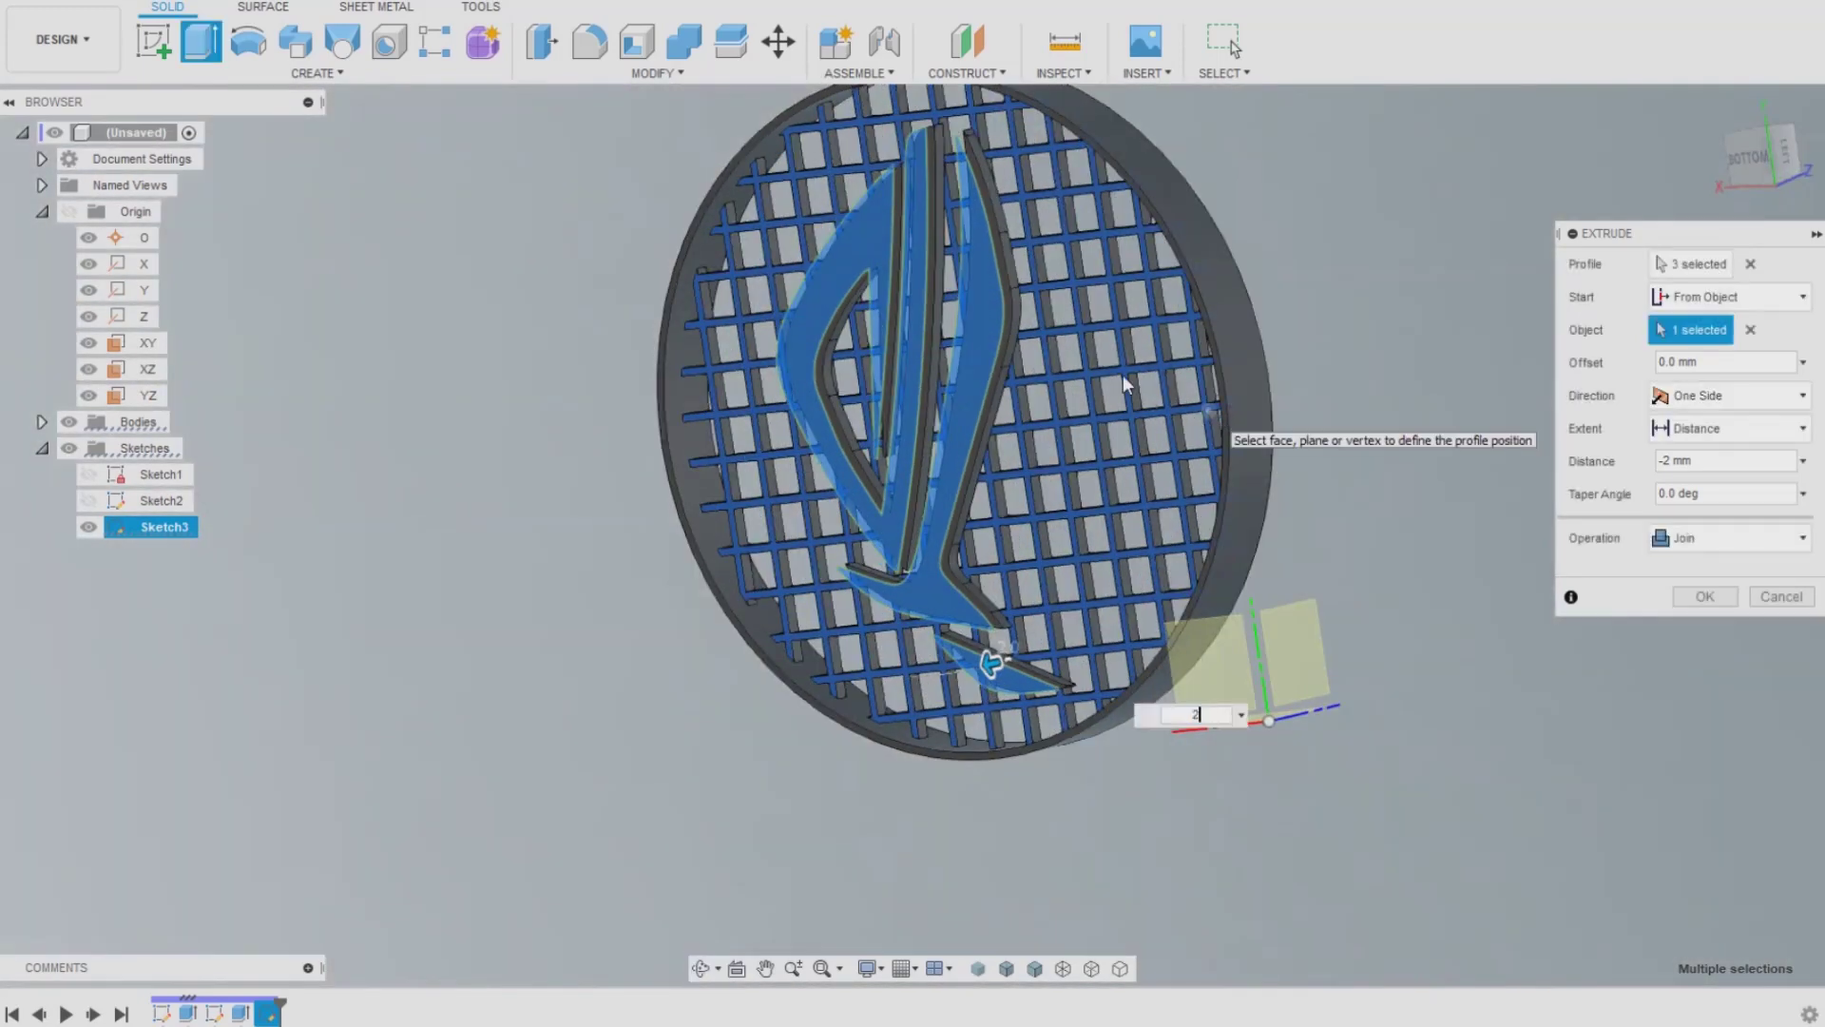
key("Return")
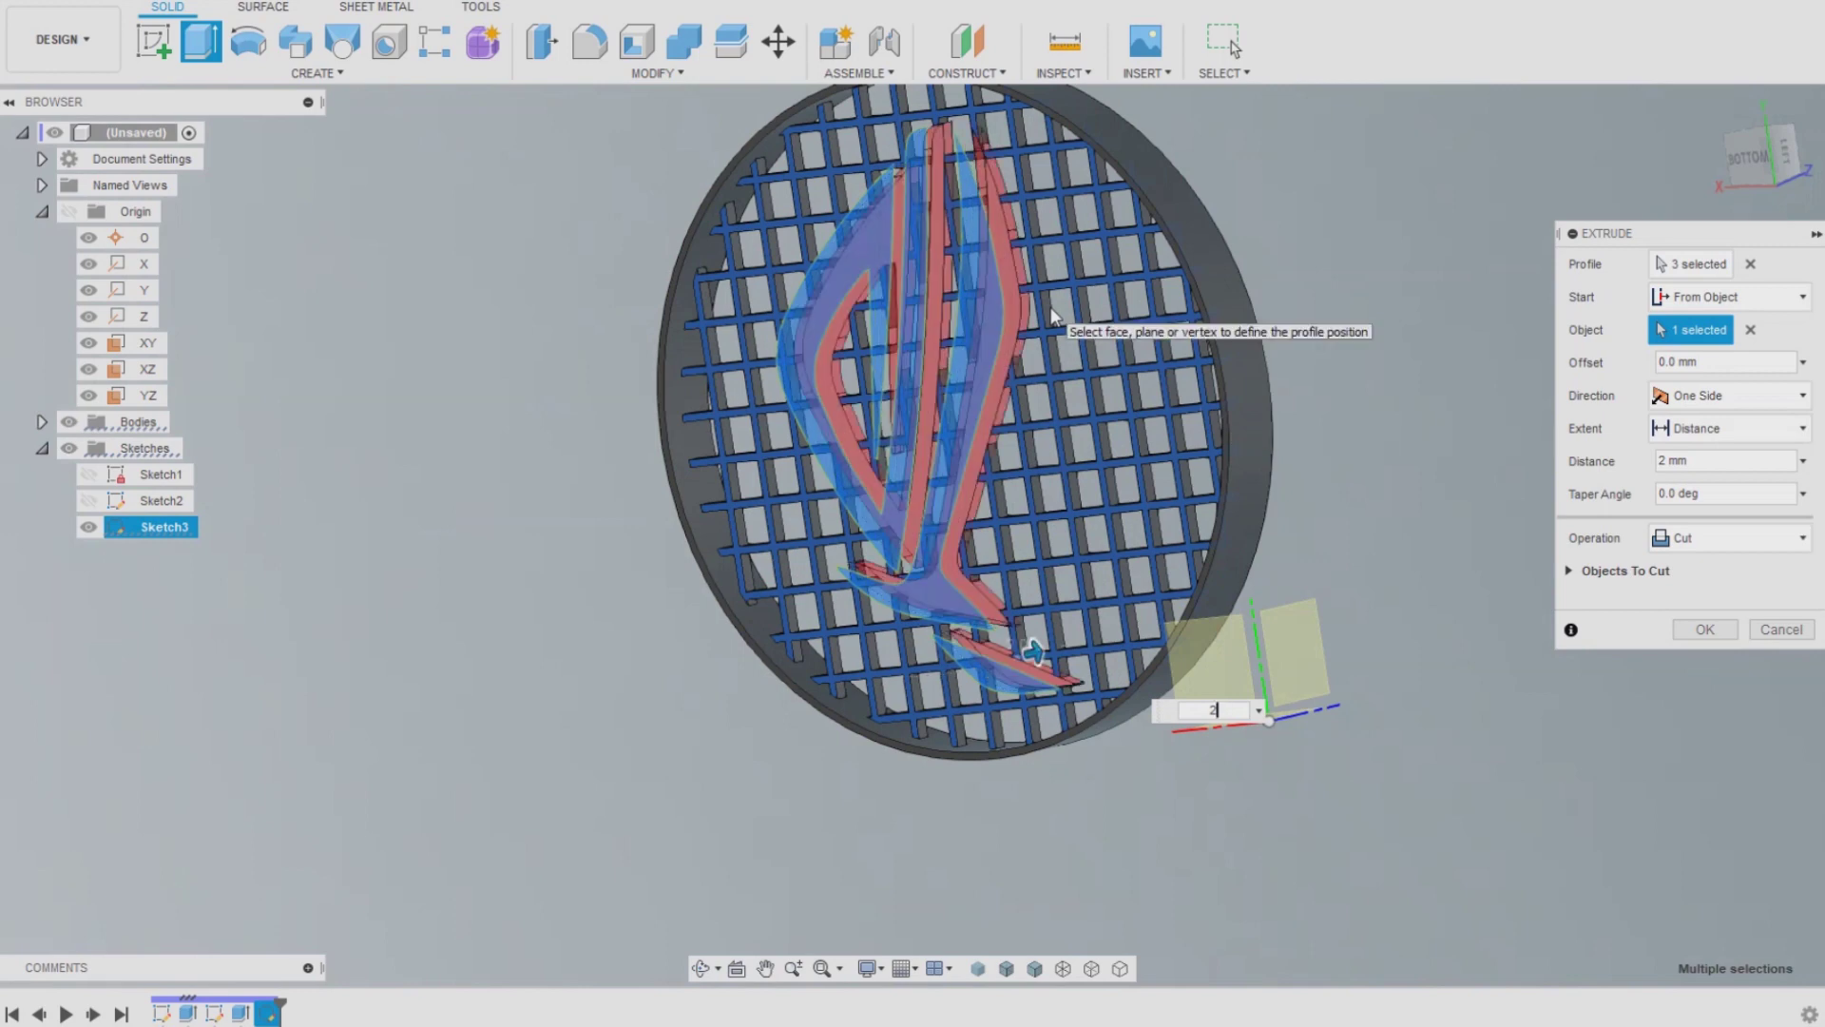
Set the operation to Join, confirm the logo extrusion, and hide the sketches
left_click(1711, 537)
left_click(1687, 576)
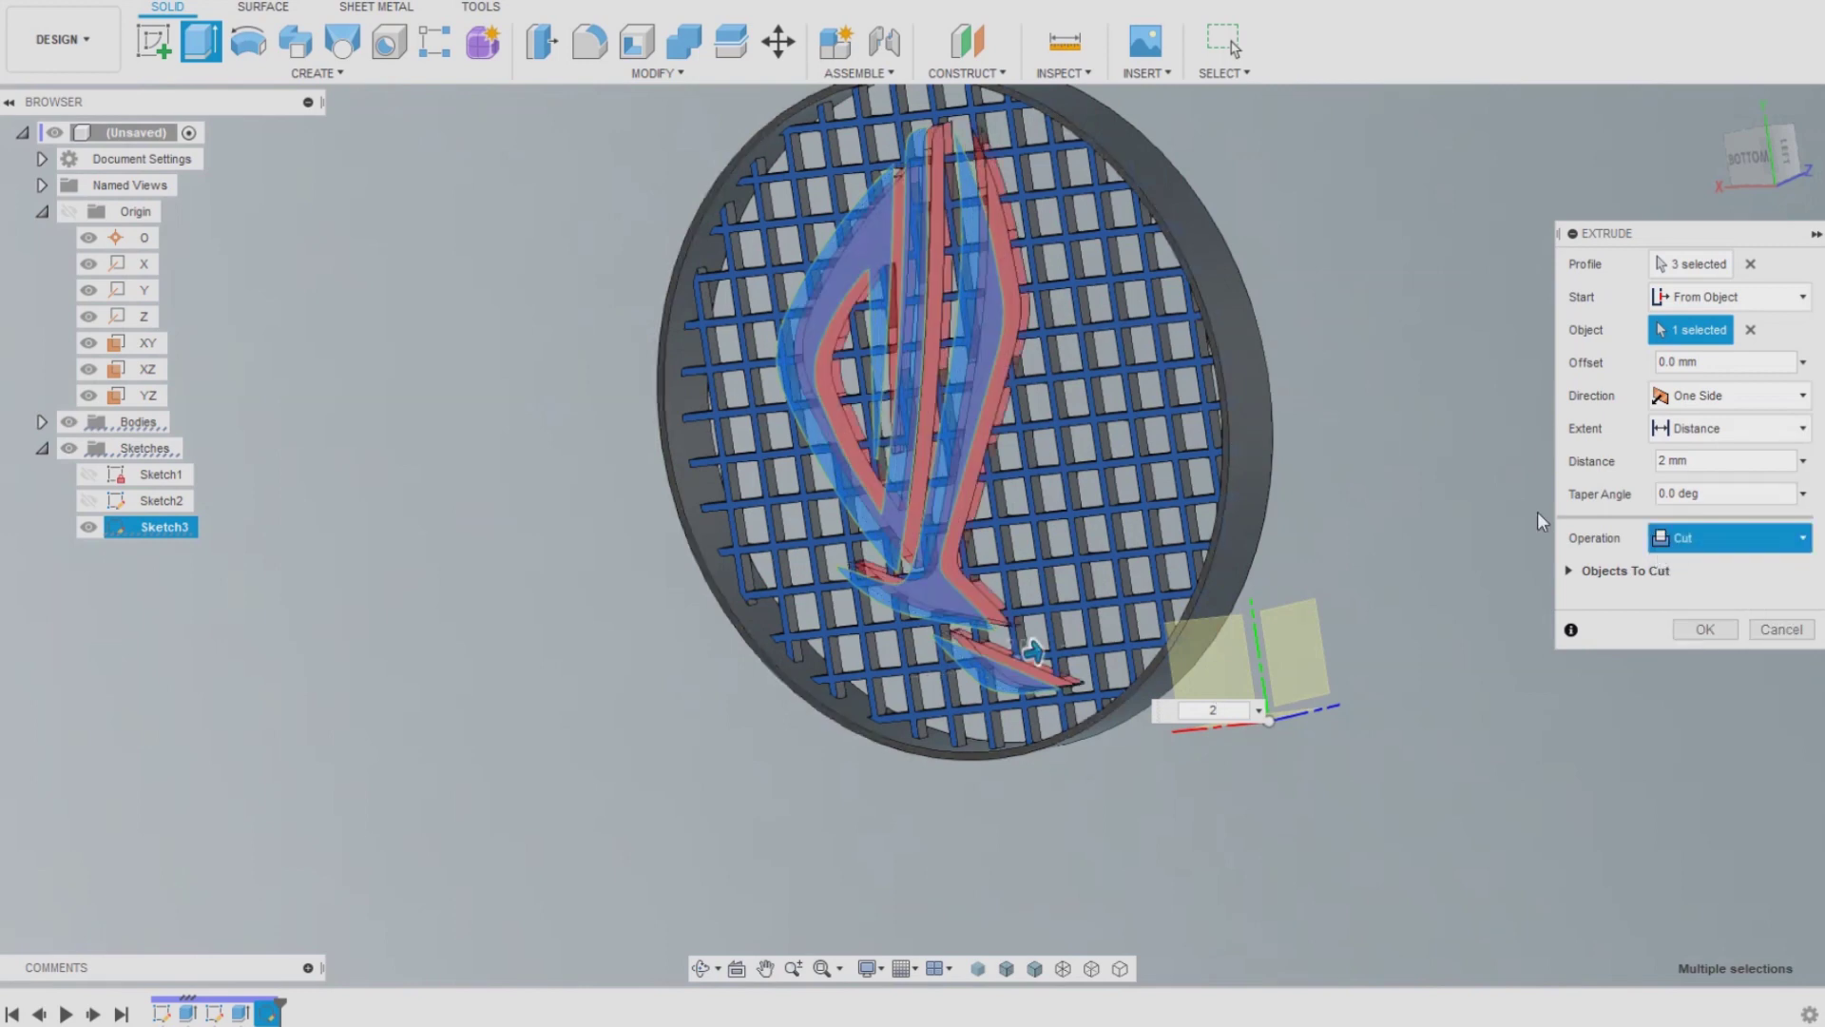
key("Up")
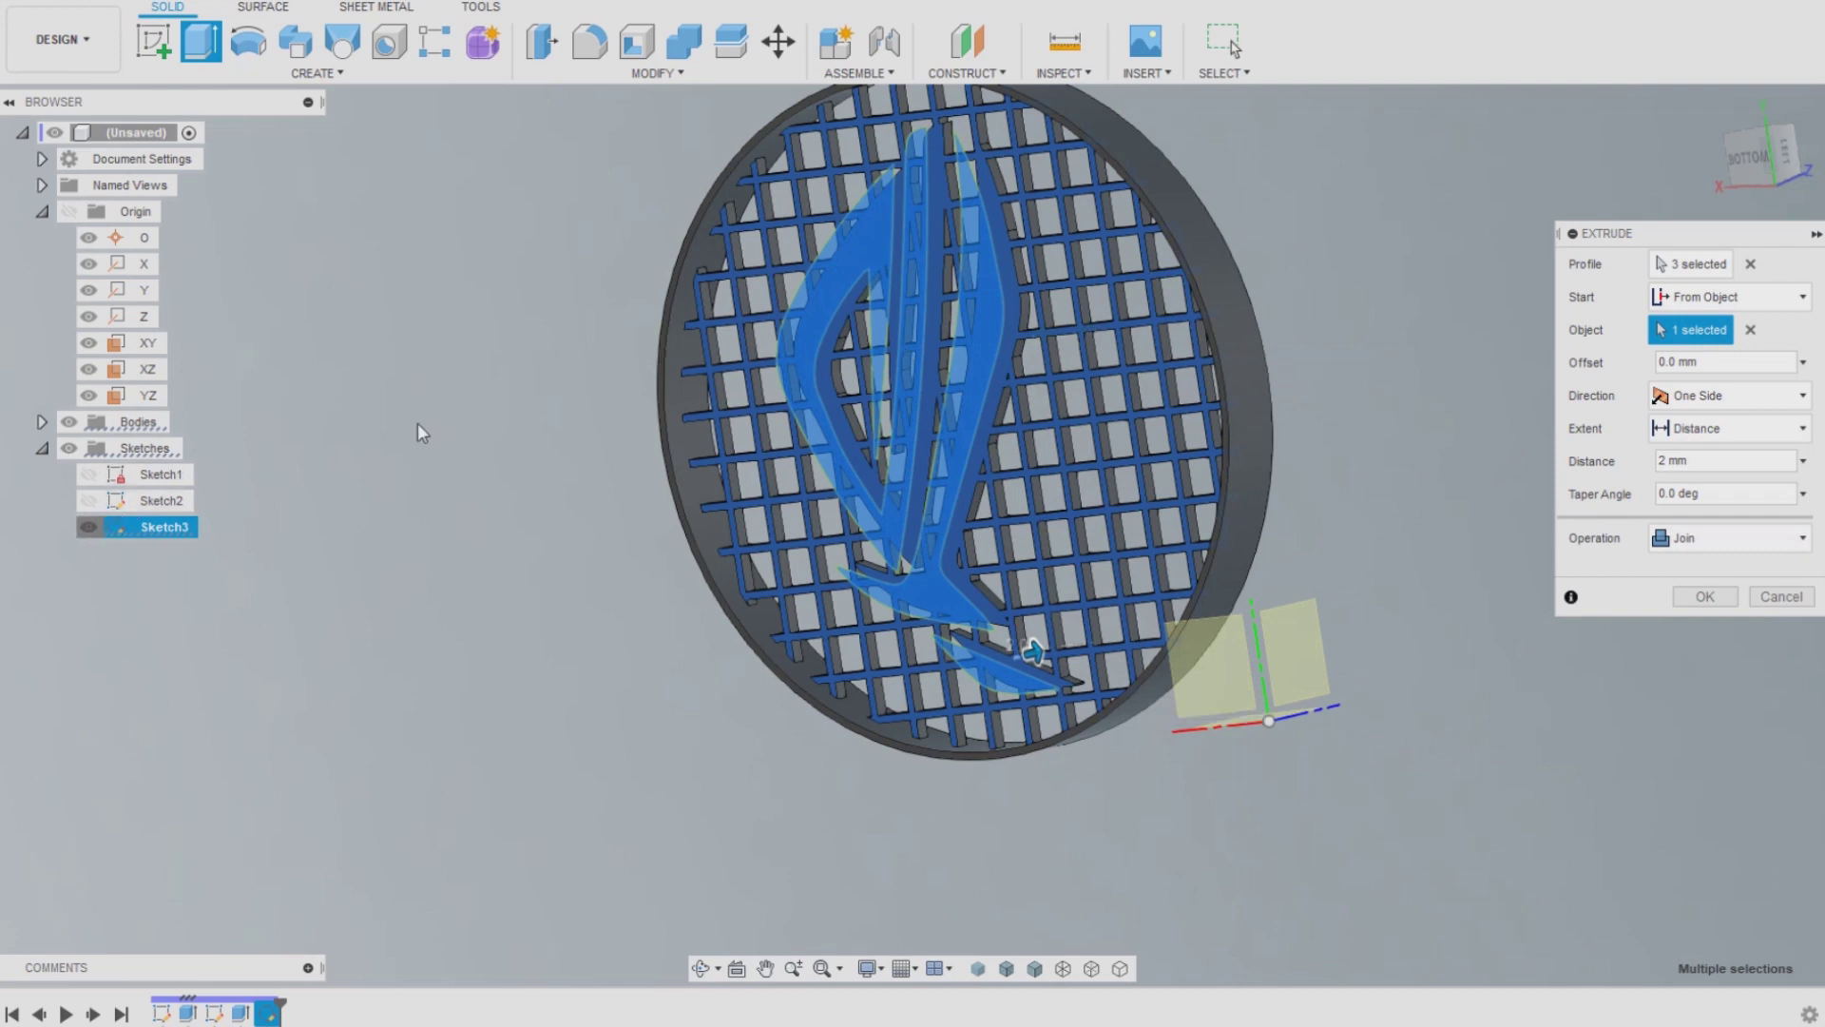
mouse_move(1059, 329)
middle_mouse_down("shift")
mouse_move(999, 309)
mouse_move(992, 207)
mouse_move(967, 361)
middle_mouse_up("shift")
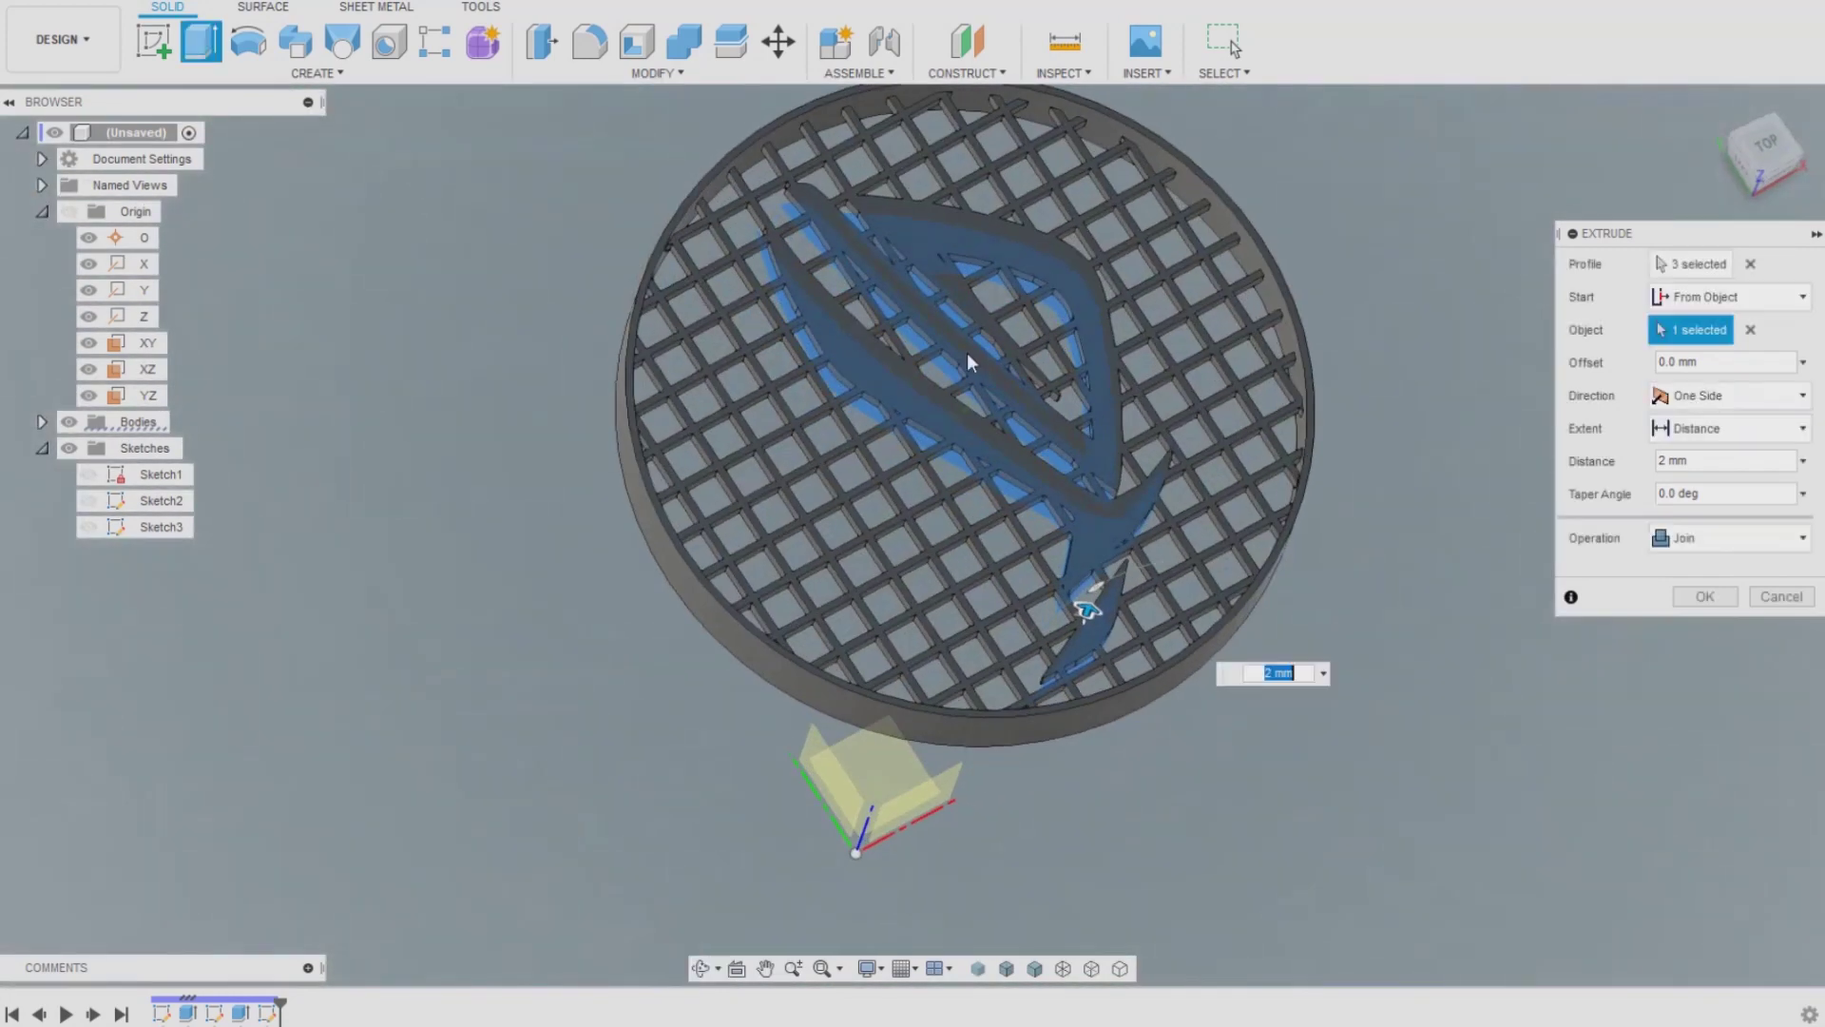
left_click(1705, 596)
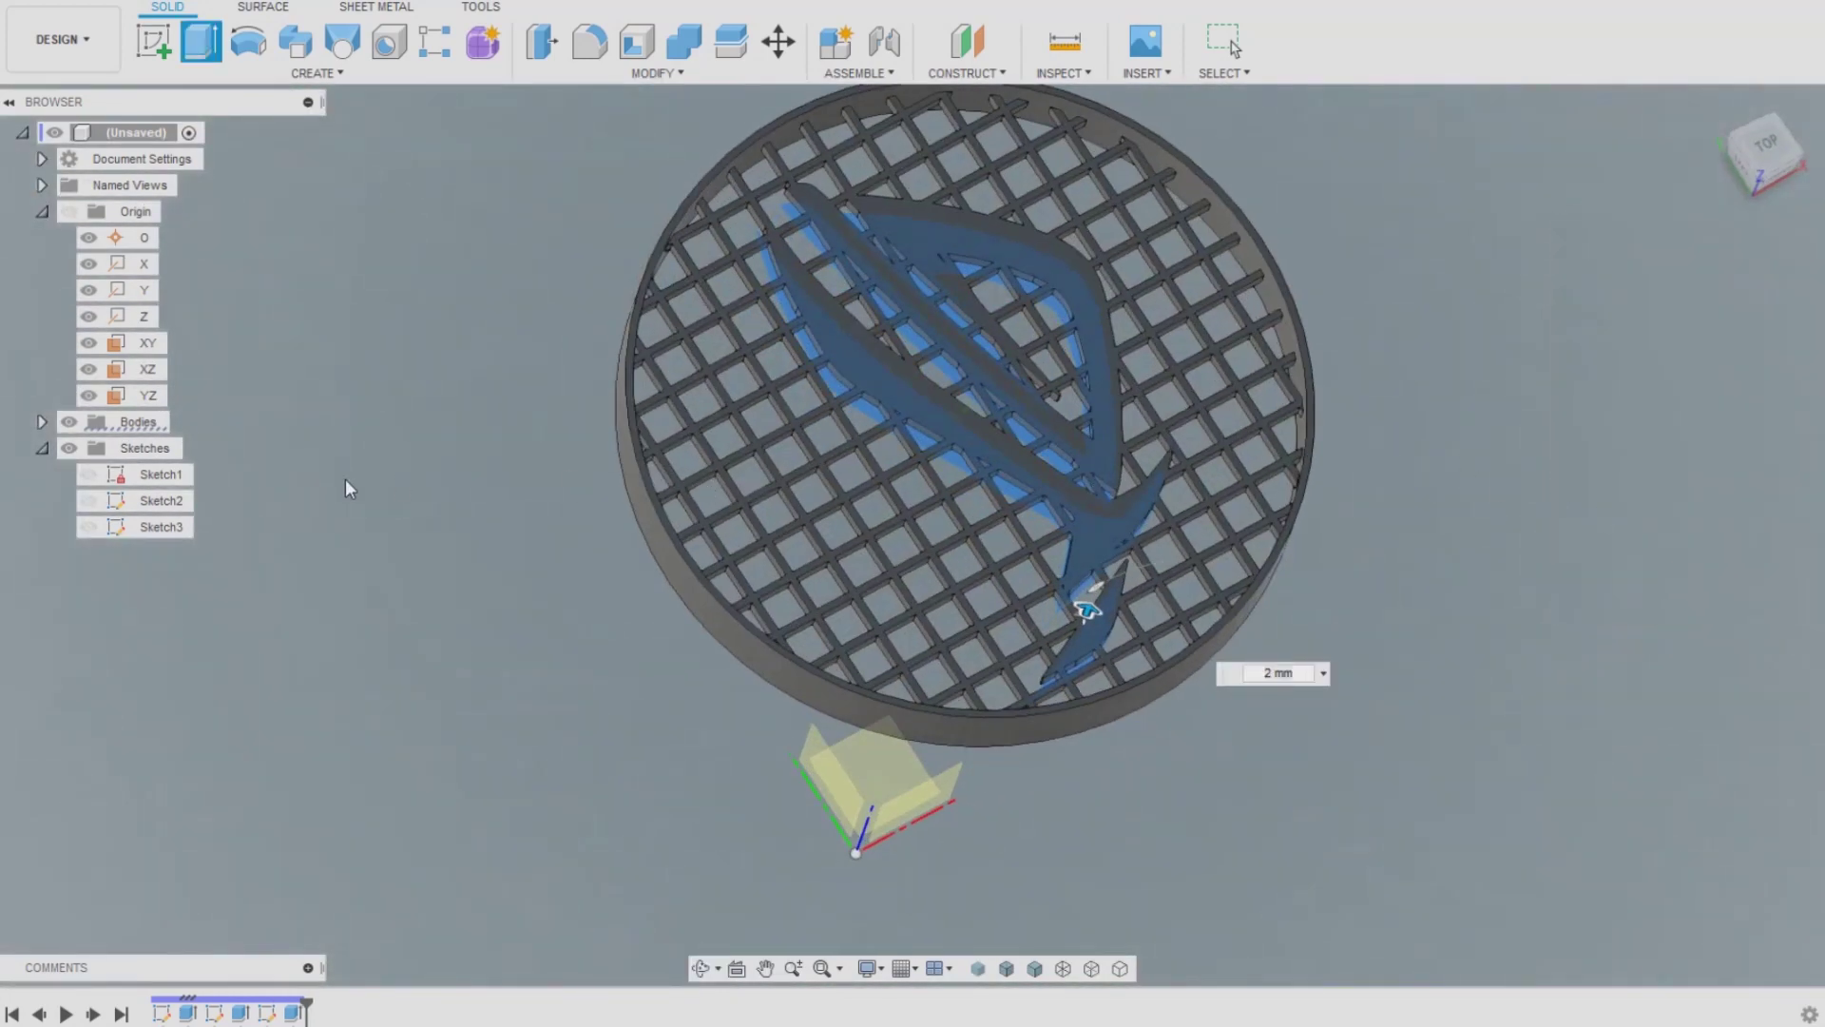
left_click(68, 448)
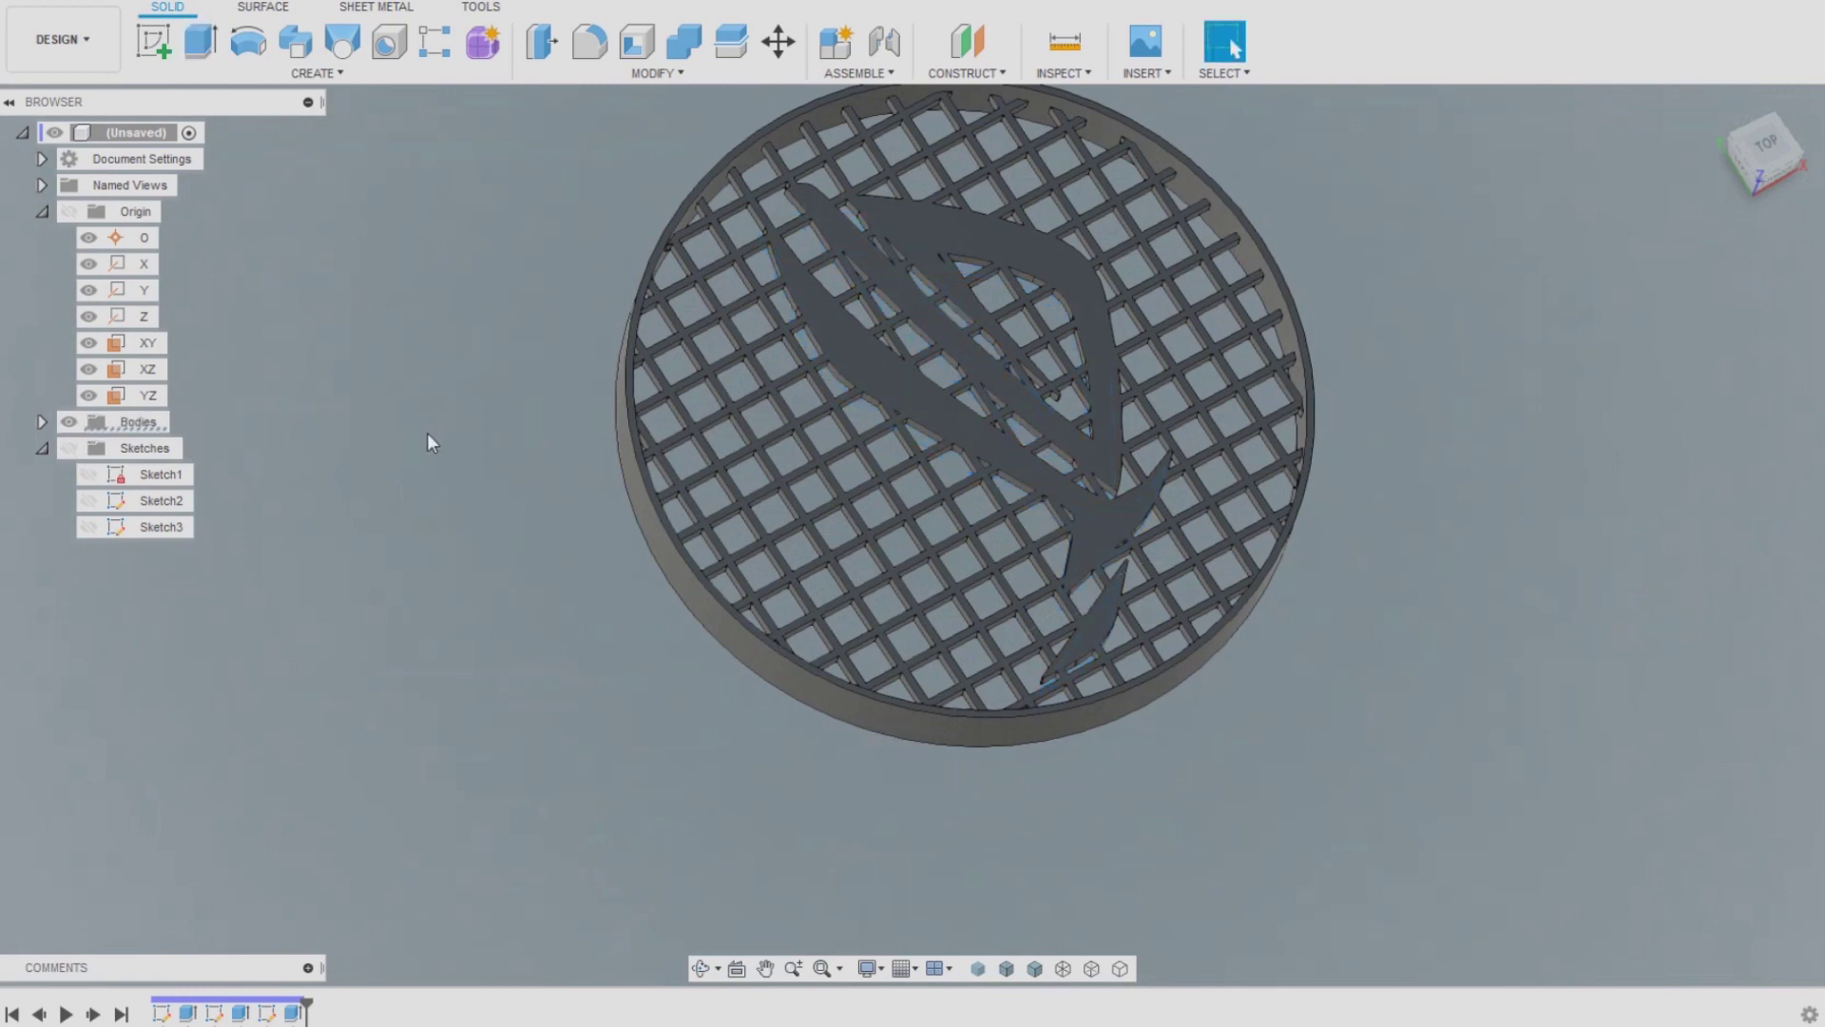
middle_click_drag(1323, 309, 1313, 423, "shift")
mouse_move(1361, 392)
left_mouse_down()
mouse_move(1288, 391)
mouse_move(1338, 405)
left_mouse_up()
key("Escape")
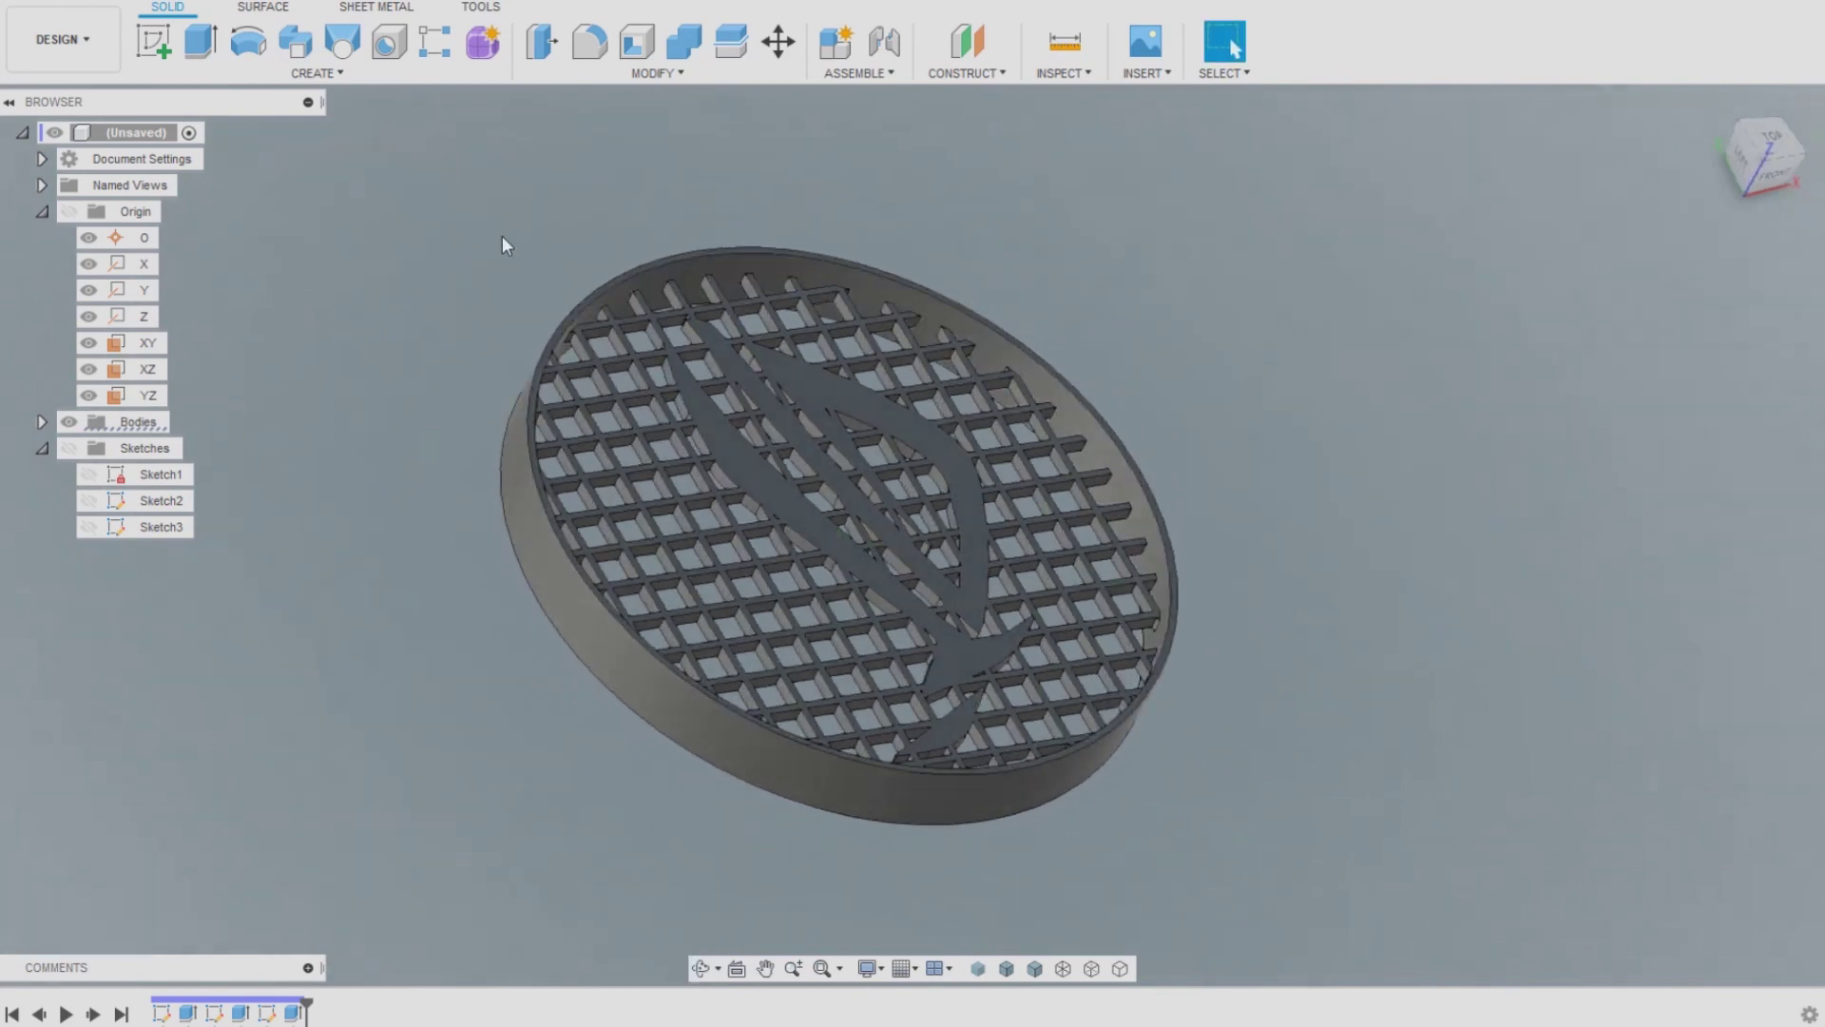